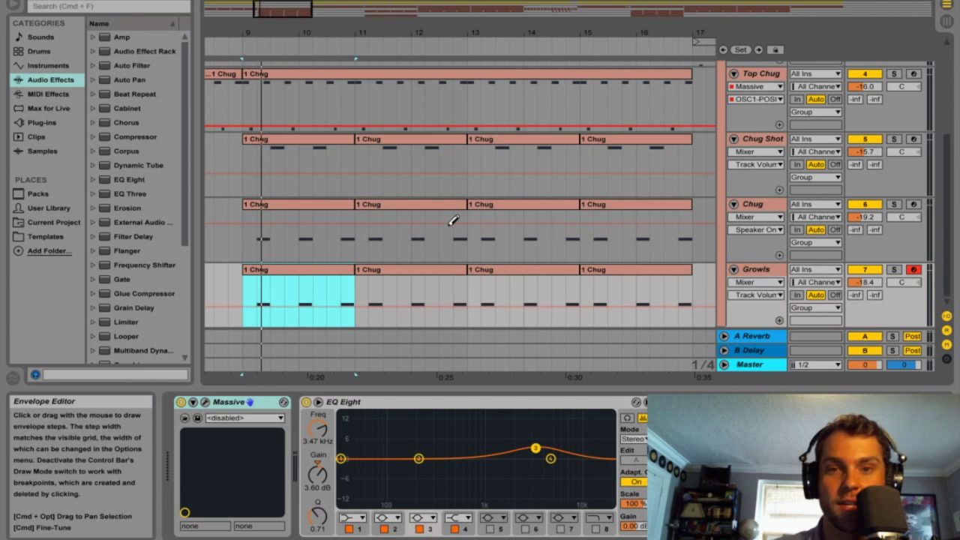
- Loop the first Drums clip from bar 1 to 9 and play it with the Drums track soloed
left_click_drag(390, 30, 223, 37)
scroll(433, 206, "up", 5)
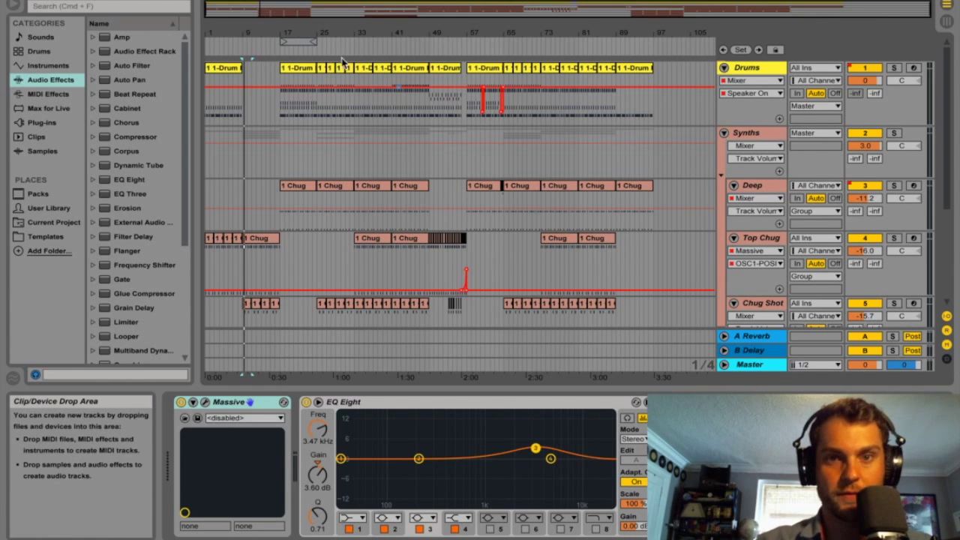
mouse_move(223, 33)
left_mouse_down()
mouse_move(223, 52)
mouse_move(223, 34)
left_mouse_up()
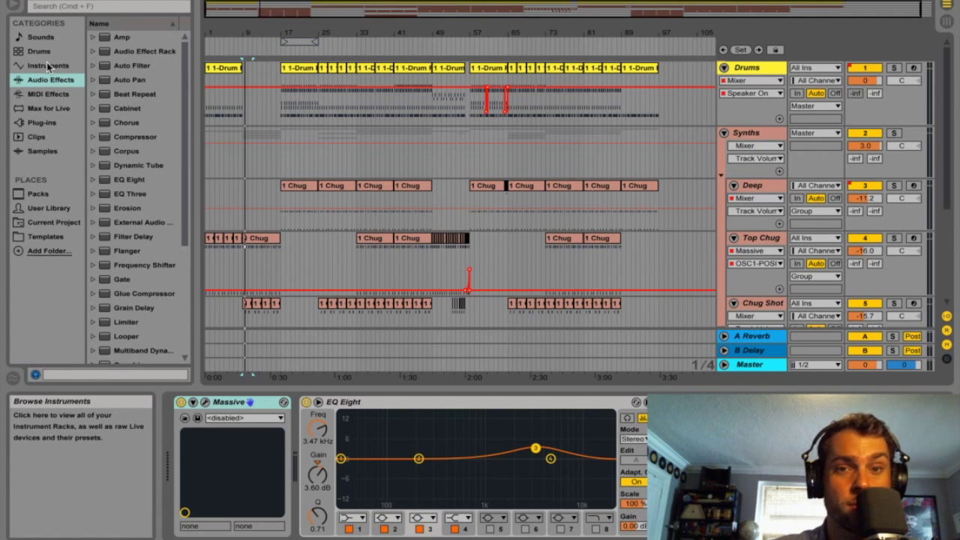
left_click(223, 69)
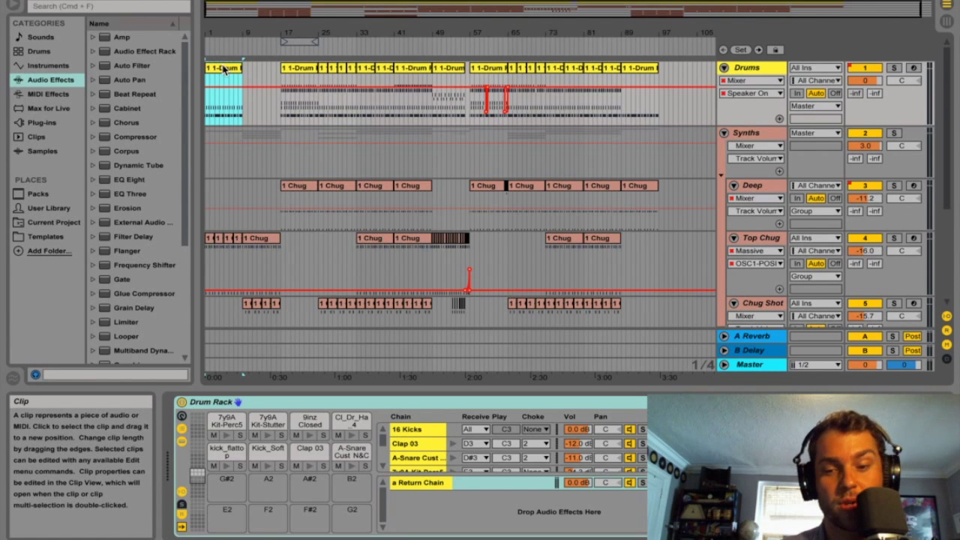
key("super+l")
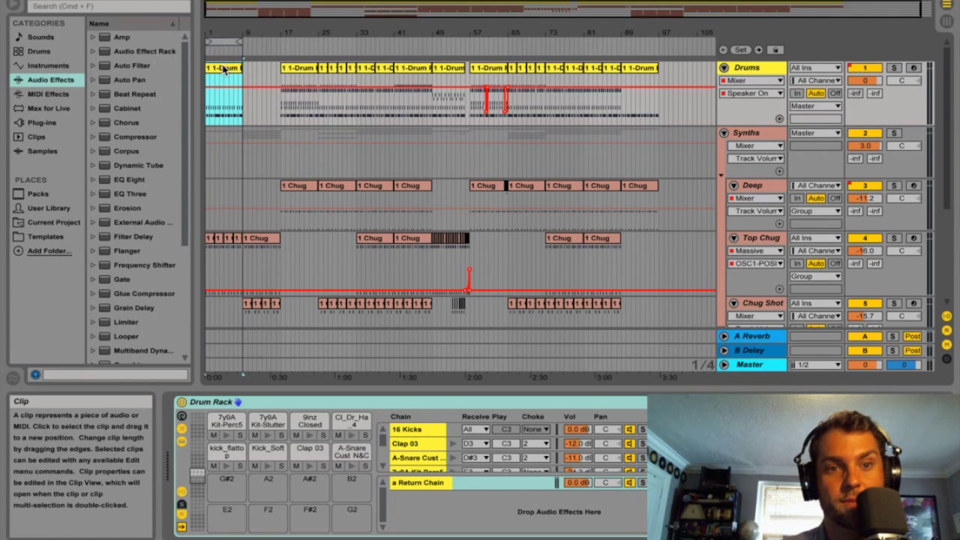
left_click(895, 68)
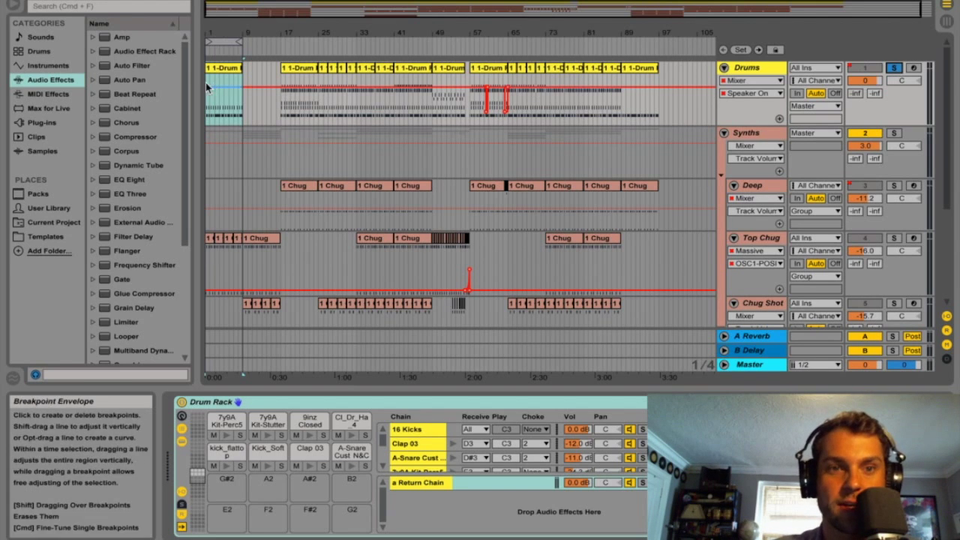
left_click(226, 69)
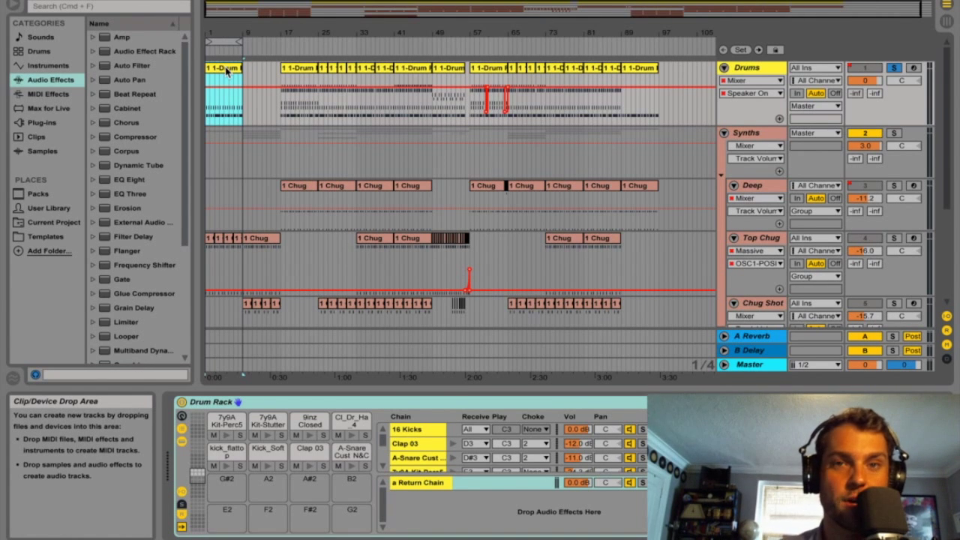
key("space")
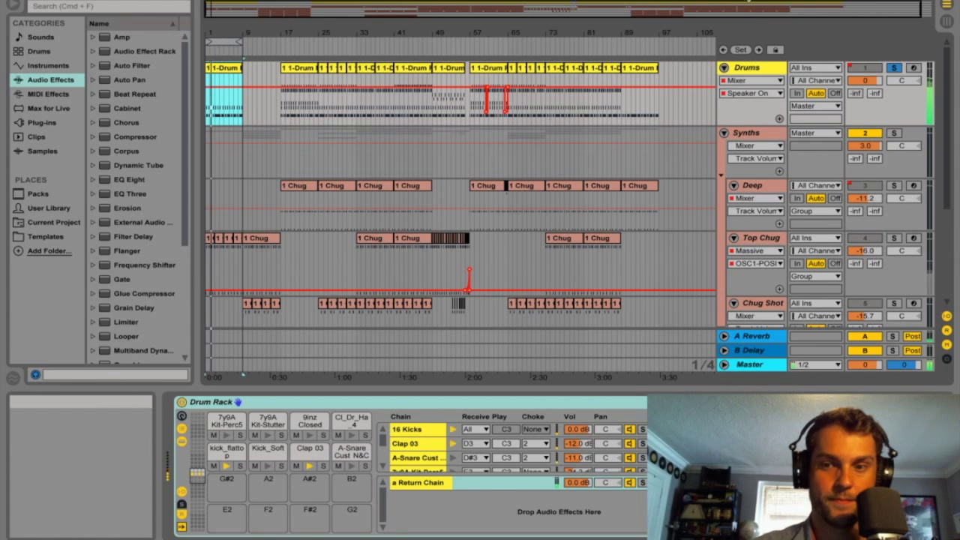
- Unsolo the Drums track and play the whole mix from the start of the arrangement
left_click(895, 68)
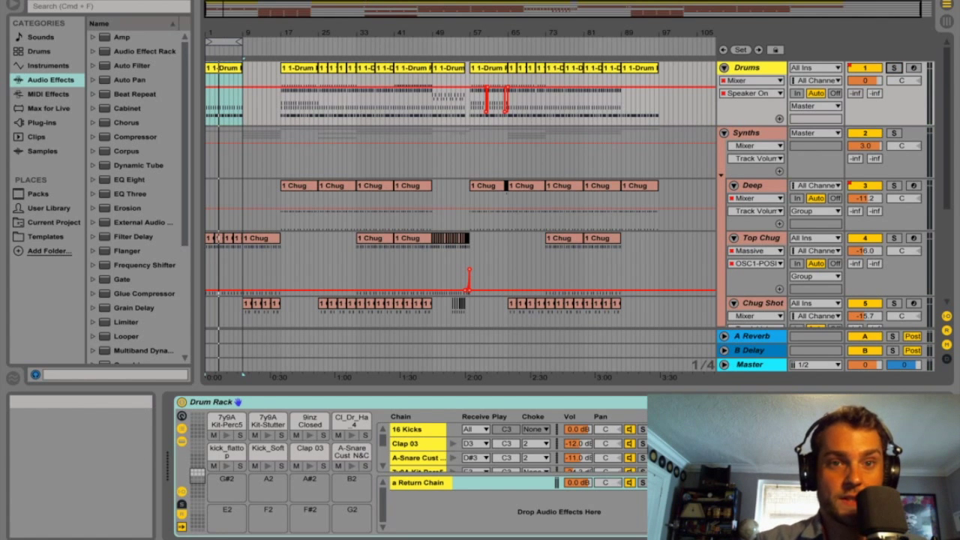
key("super+l")
key("space")
key("space")
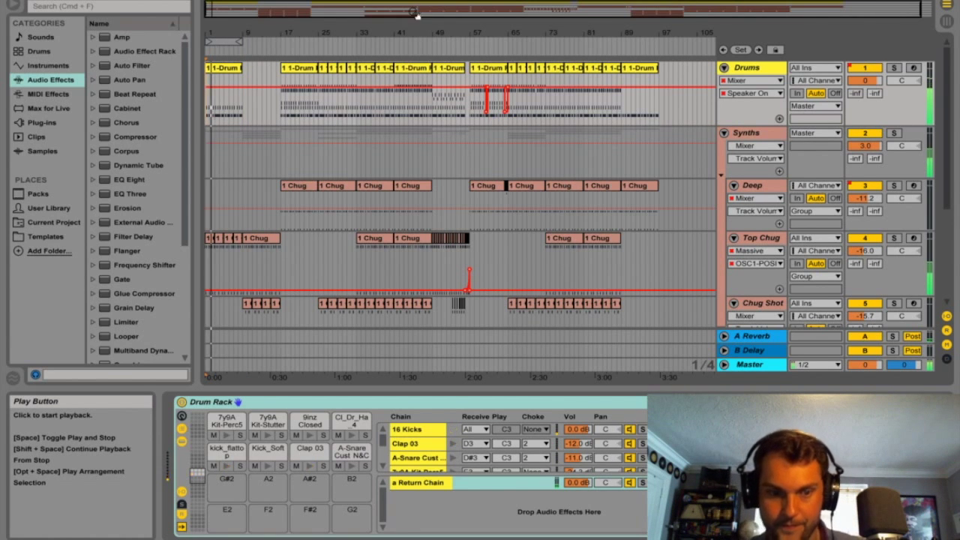
- Raise the Top Chug track volume to -12.8 dB during playback, using the Session view mixer for fine adjustment
left_click_drag(865, 250, 865, 245)
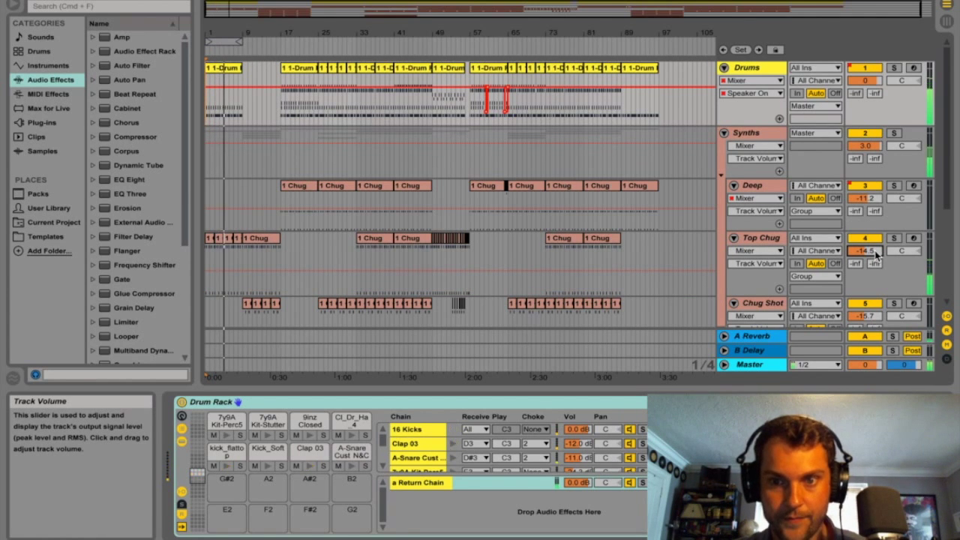
left_click_drag(348, 33, 348, 149)
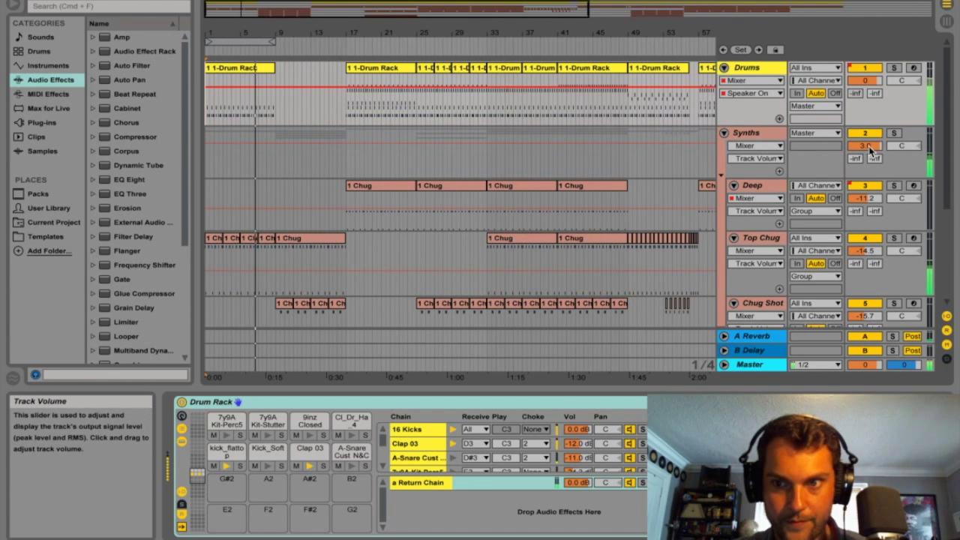
key("Tab")
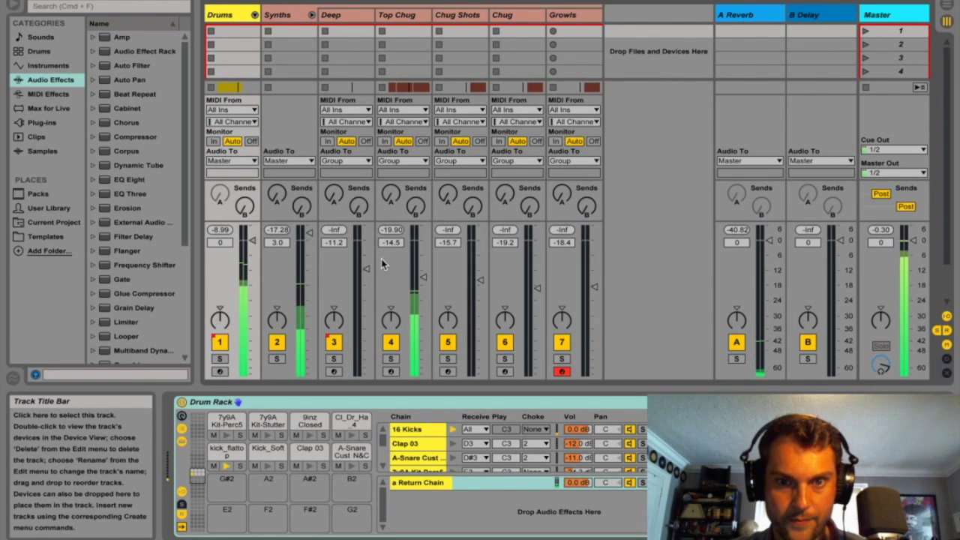
left_click_drag(425, 277, 424, 275)
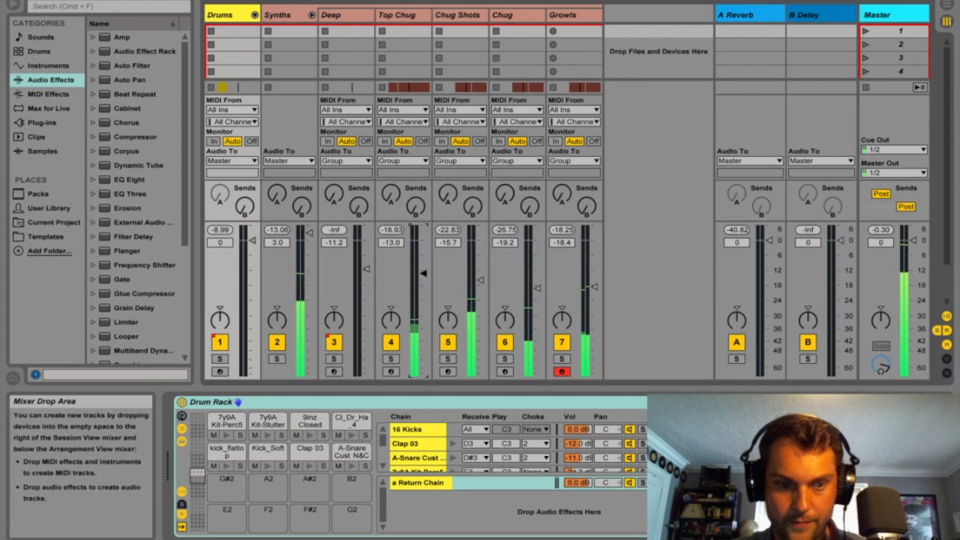
left_click_drag(424, 274, 424, 271)
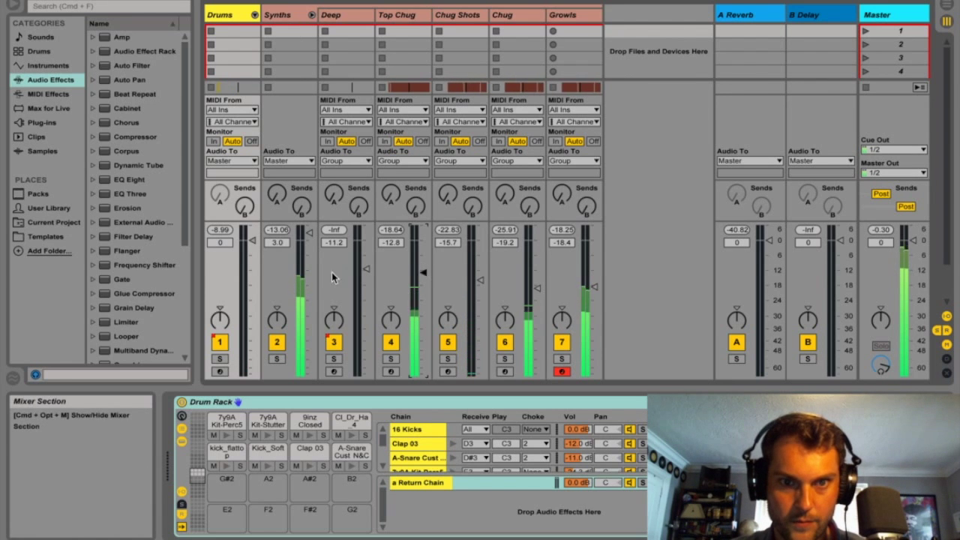
- Boost band 3 of the Growls track's EQ Eight to a gain of about 4.3 dB
left_click(300, 25)
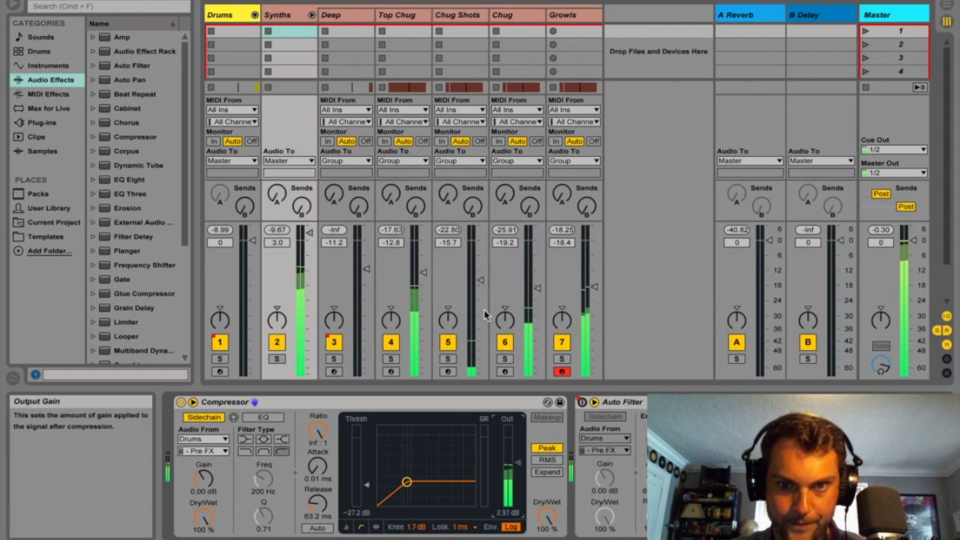
left_click(586, 11)
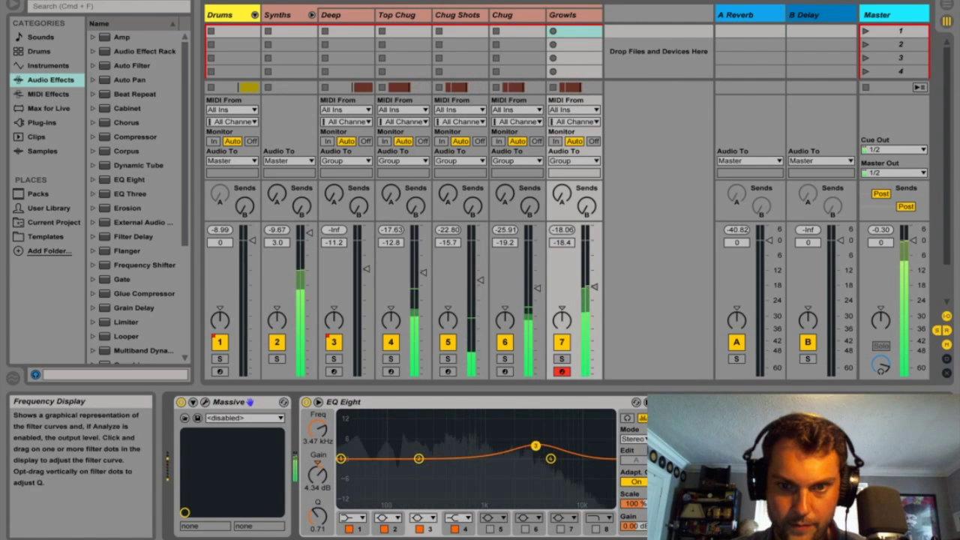
left_click_drag(535, 449, 536, 447)
- Add an EQ Eight after Massive in the Deep track's device chain
left_click(281, 15)
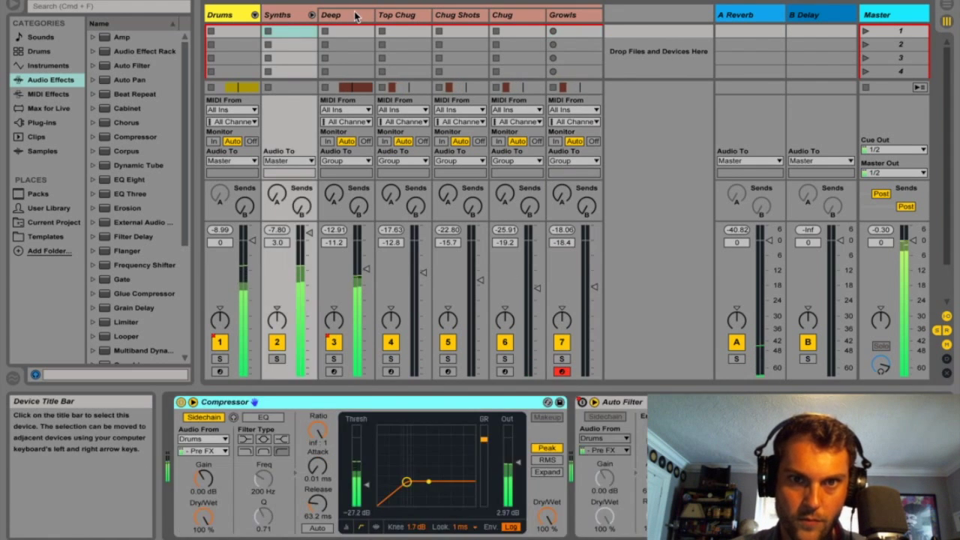
left_click(341, 15)
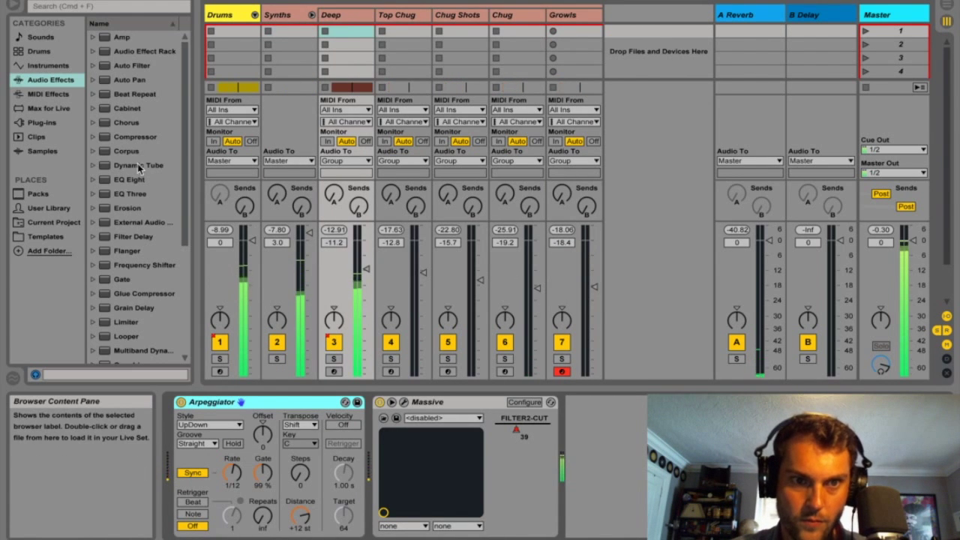
left_click_drag(124, 179, 606, 452)
- Sweep a boosted band of the Deep track's EQ Eight, ending at about 790 Hz with 2.85 dB gain and Q 2.11
left_click_drag(646, 479, 649, 472)
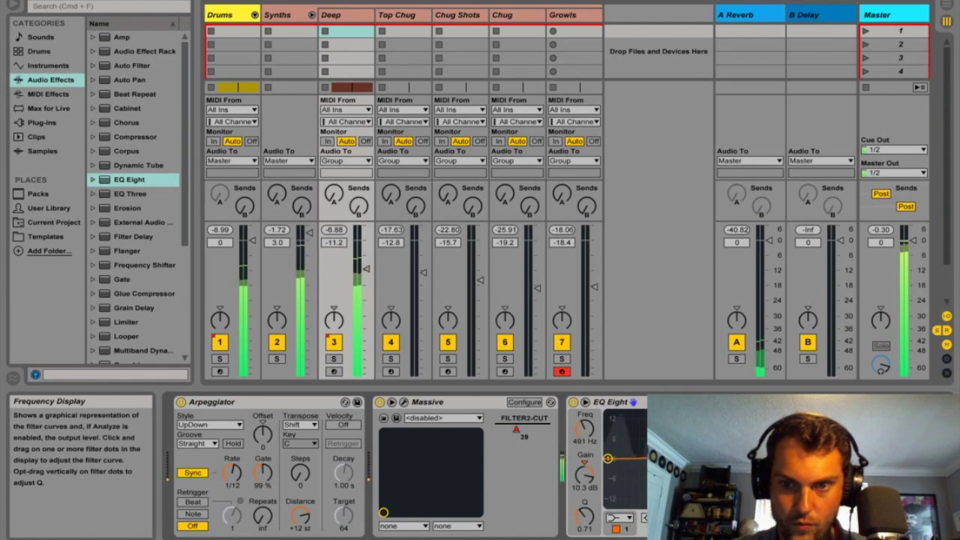
left_click_drag(648, 473, 644, 470)
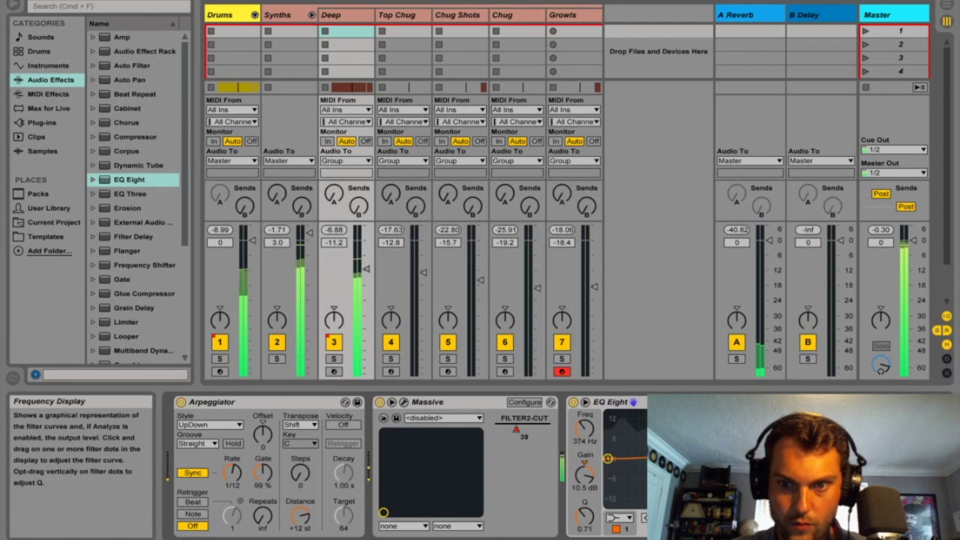
mouse_move(644, 470)
left_mouse_down()
mouse_move(647, 458)
mouse_move(664, 467)
mouse_move(656, 471)
left_mouse_up()
double_click(655, 471)
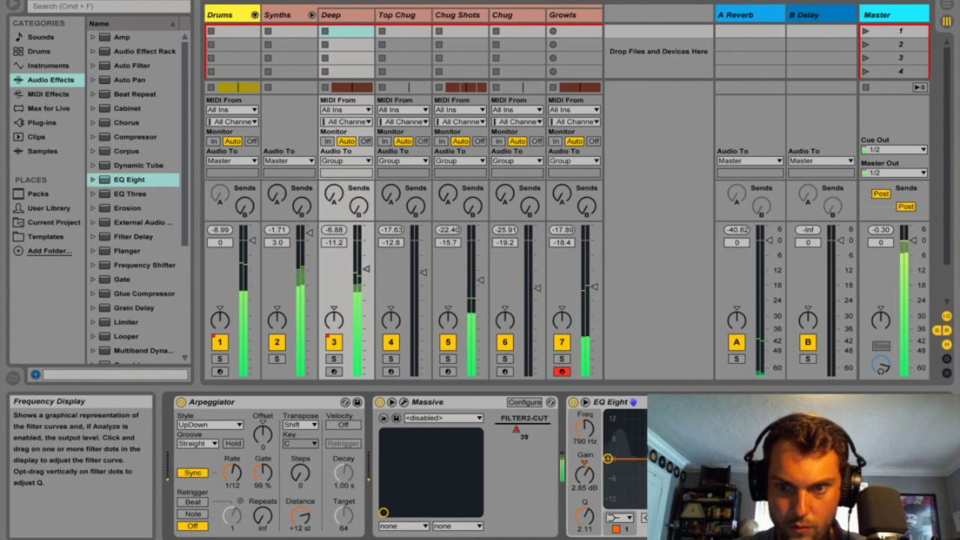
- Shape band 3 of the Deep track's EQ Eight as a narrow cut: 1.73 kHz, gain -3.33 dB, Q 4.81
left_click_drag(668, 420, 665, 418)
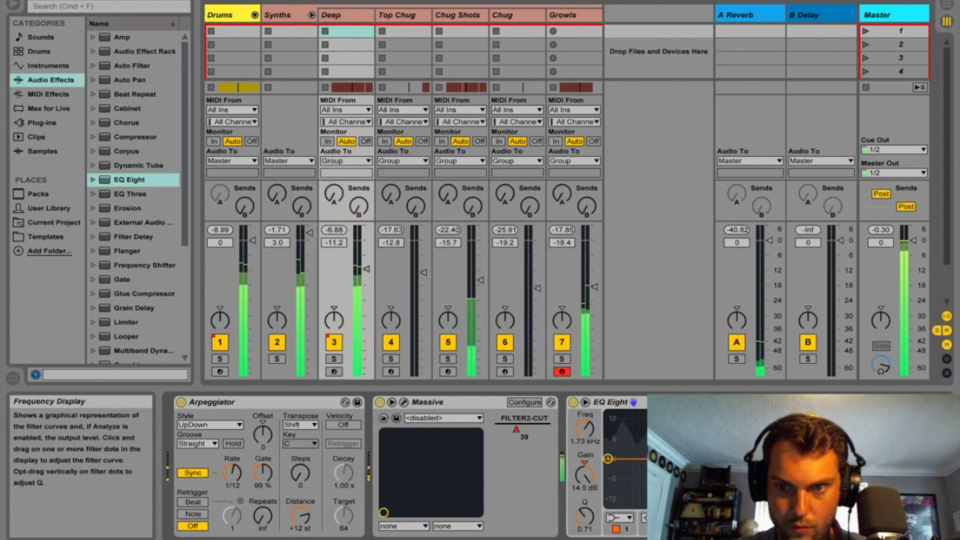
left_click_drag(585, 516, 585, 481)
left_click_drag(585, 516, 590, 508)
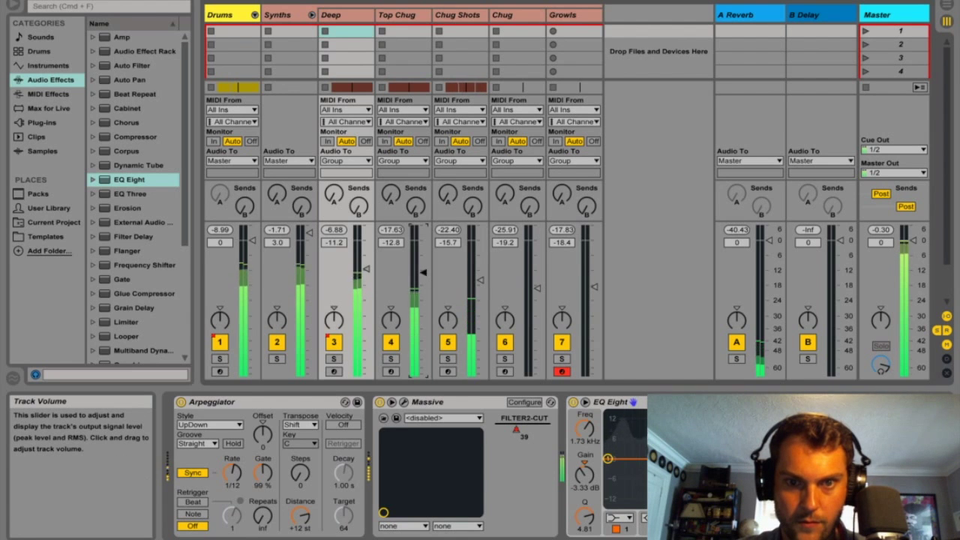
- Set the Top Chug track volume to -12.5 dB and return to the Arrangement view
left_click_drag(424, 268, 423, 272)
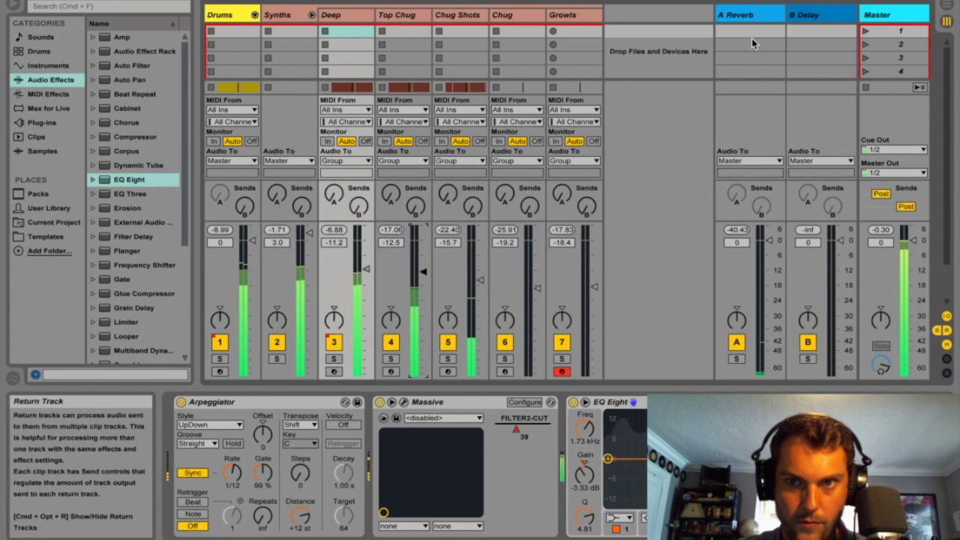
key("Tab")
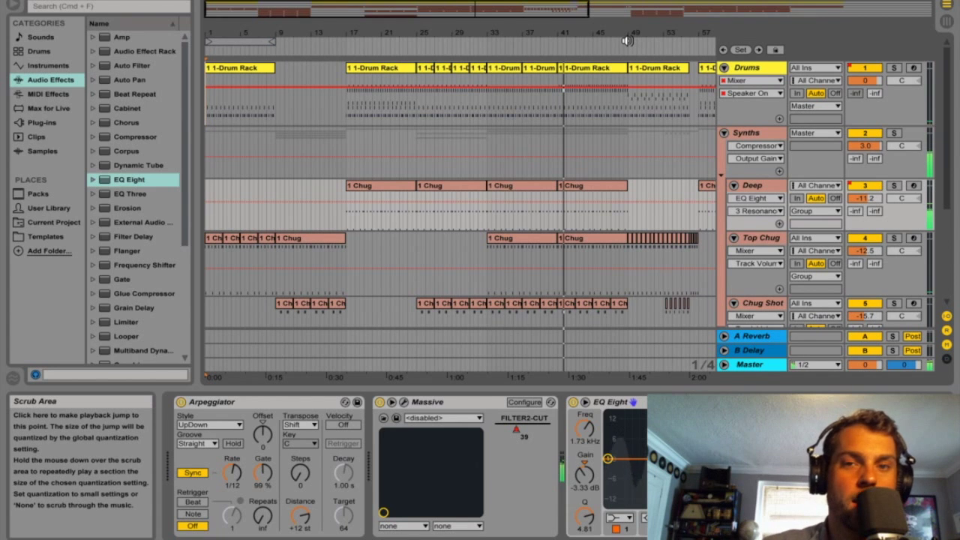
left_click_drag(633, 33, 632, 18)
left_click_drag(432, 33, 432, 30)
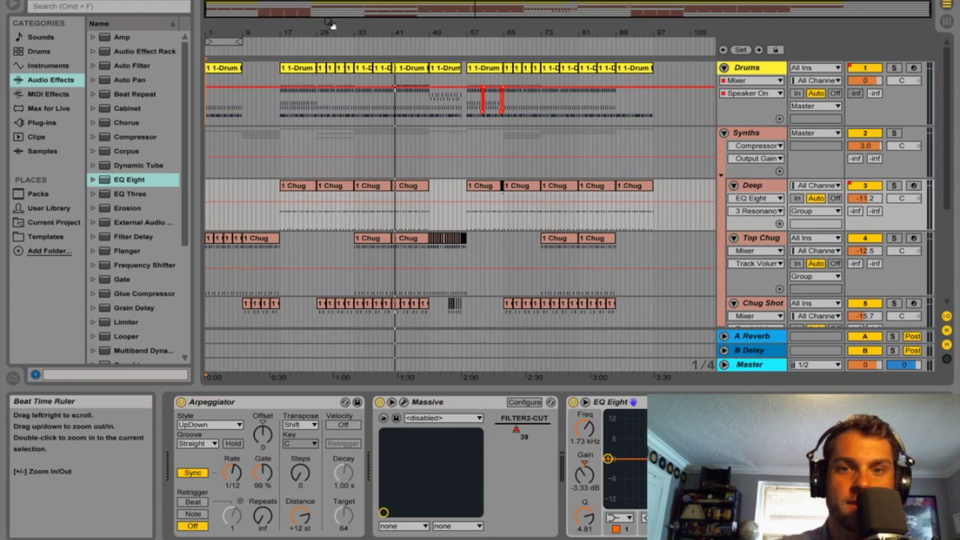
- Open the Top Chug track's Massive synth to examine its patch, and move the plug-in window out of the way
scroll(409, 195, "down", 1)
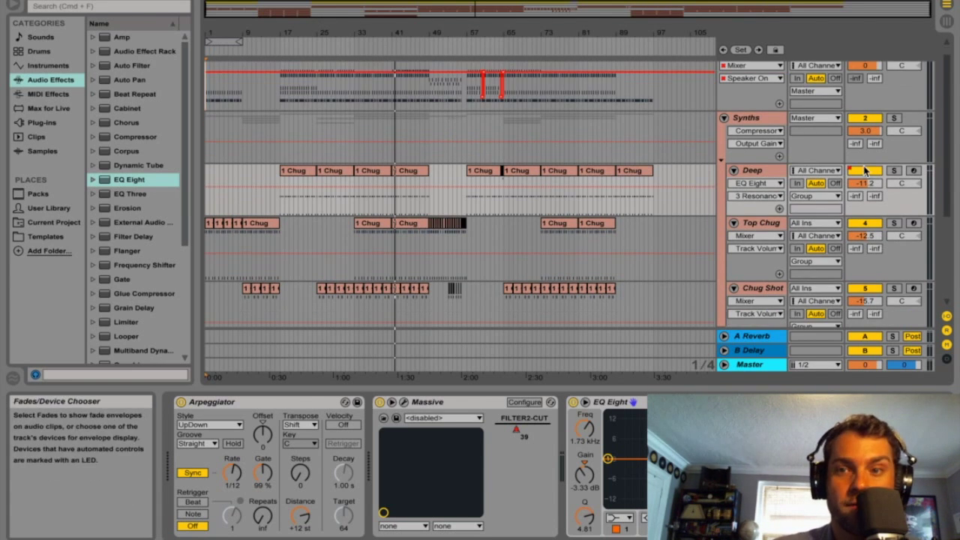
left_click(373, 247)
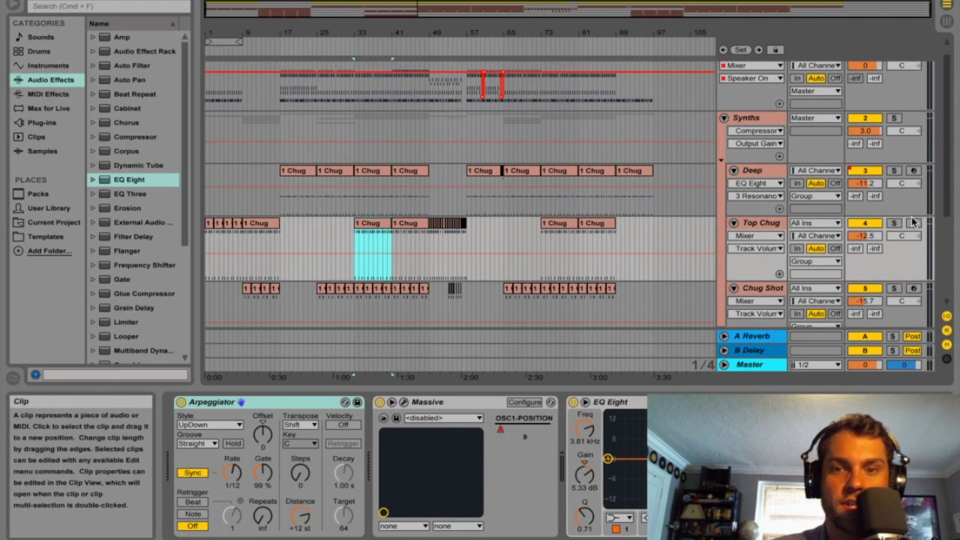
left_click(225, 403)
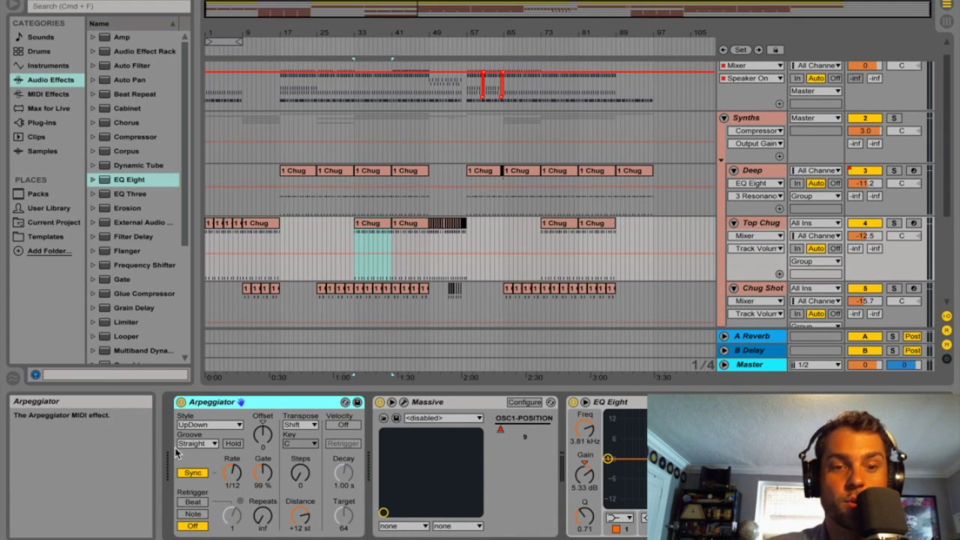
left_click(404, 403)
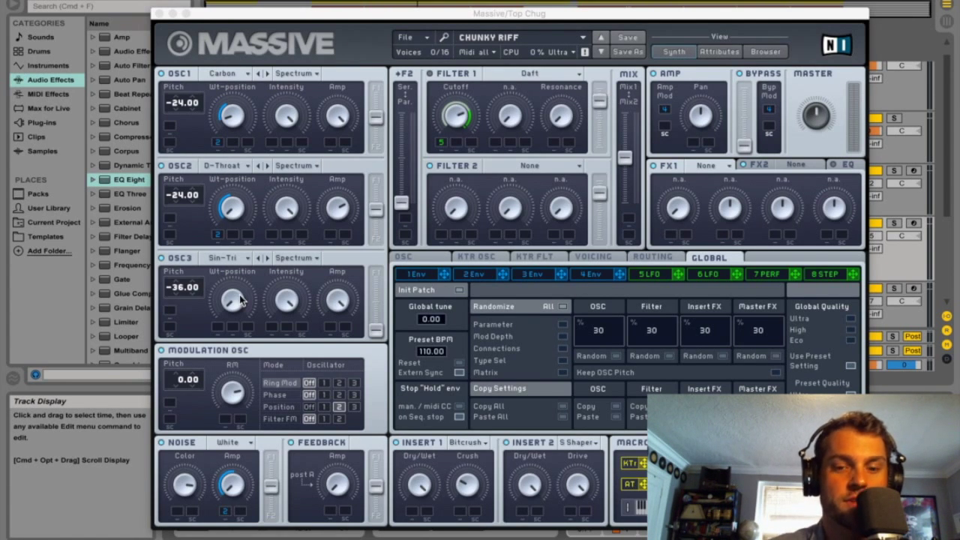
left_click_drag(796, 13, 675, 0)
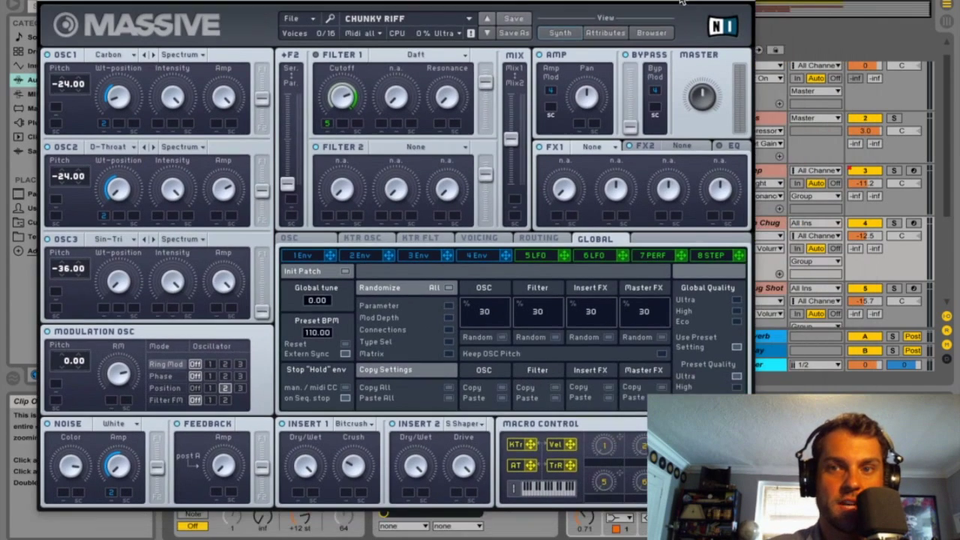
left_click_drag(711, 2, 938, 532)
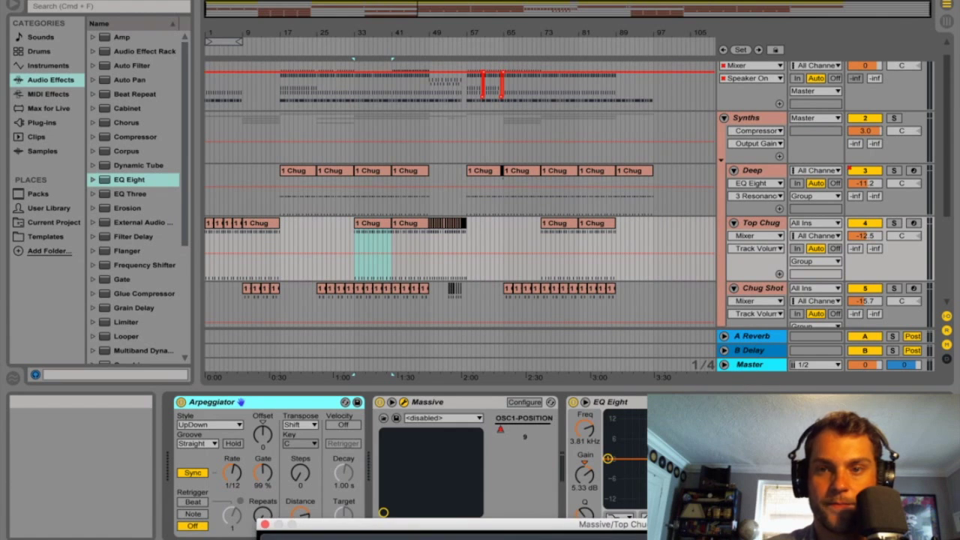
- Solo and loop the Top Chug clip at bars 33 to 41 with the track's Arpeggiator switched off
left_click(894, 223)
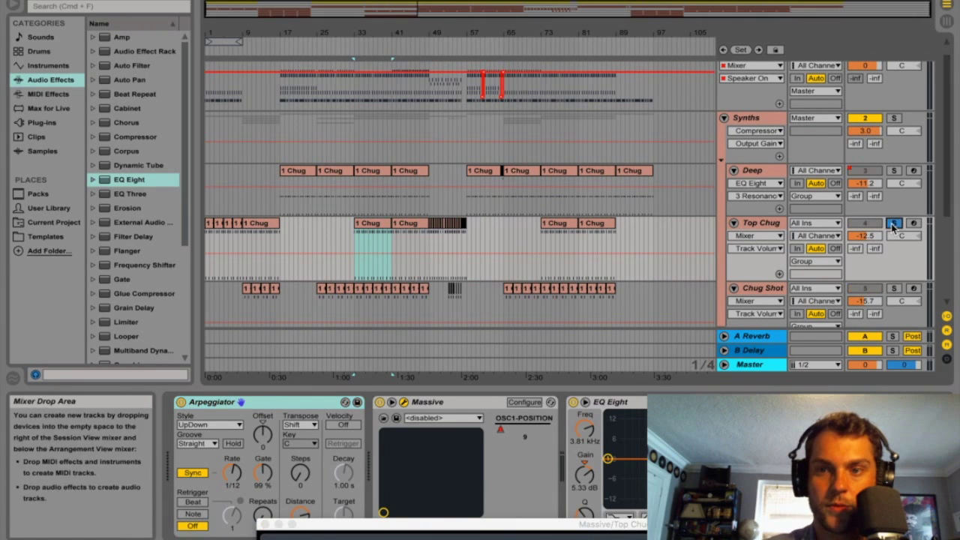
left_click(368, 224)
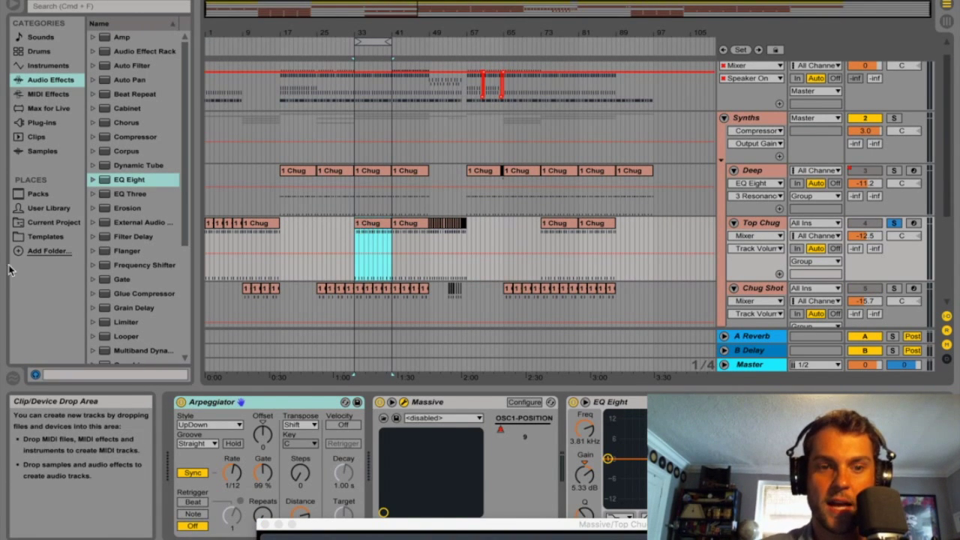
left_click(190, 406)
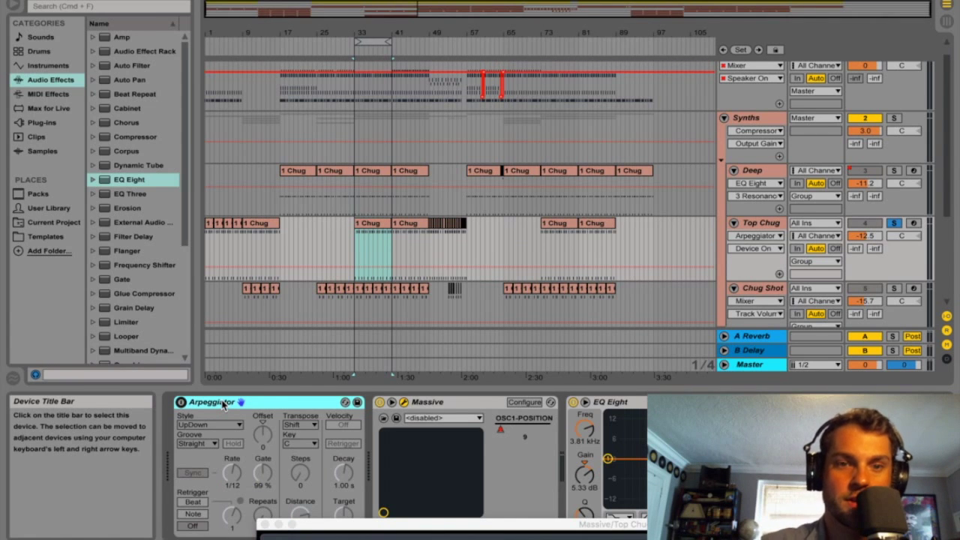
- Arm the Top Chug track to audition its Massive patch with the Arpeggiator off, and close the plug-in window
key("space")
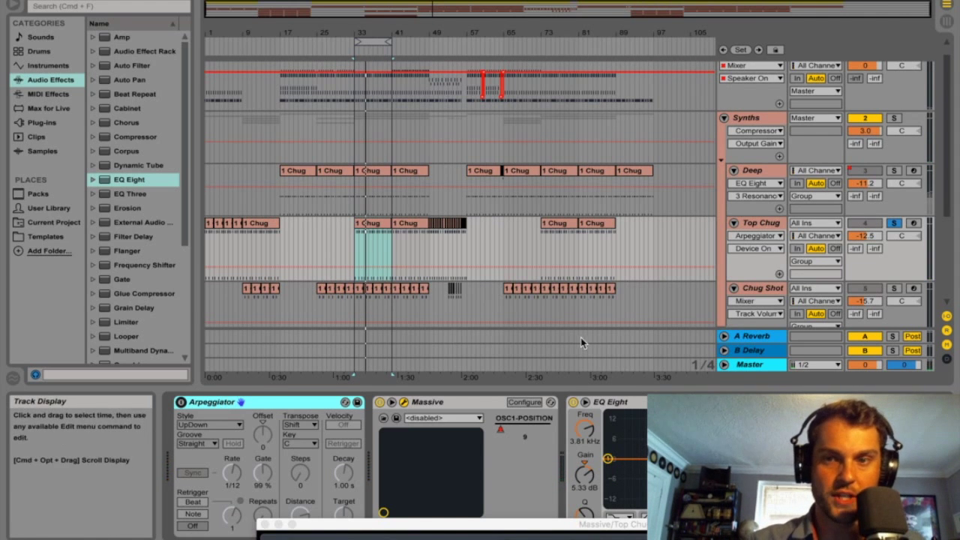
left_click(914, 223)
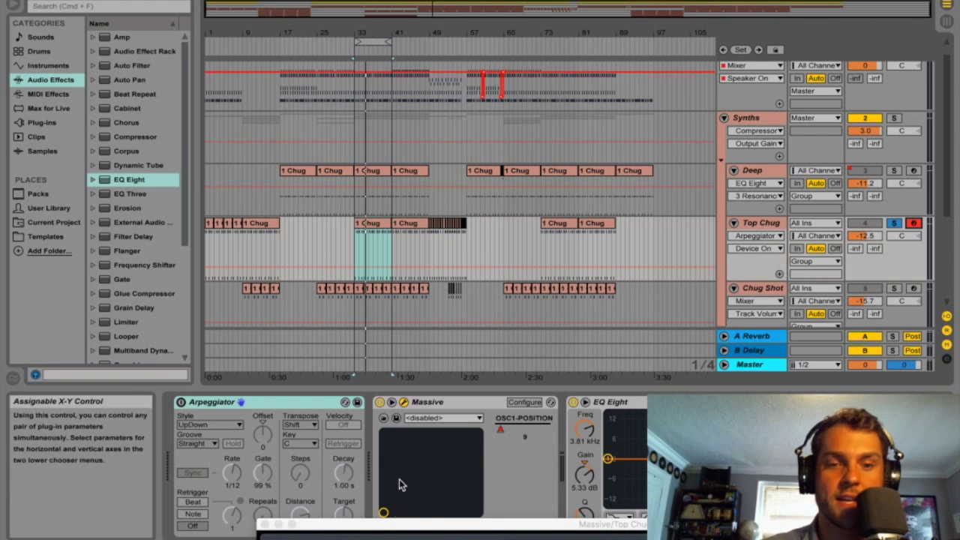
left_click_drag(412, 527, 357, 105)
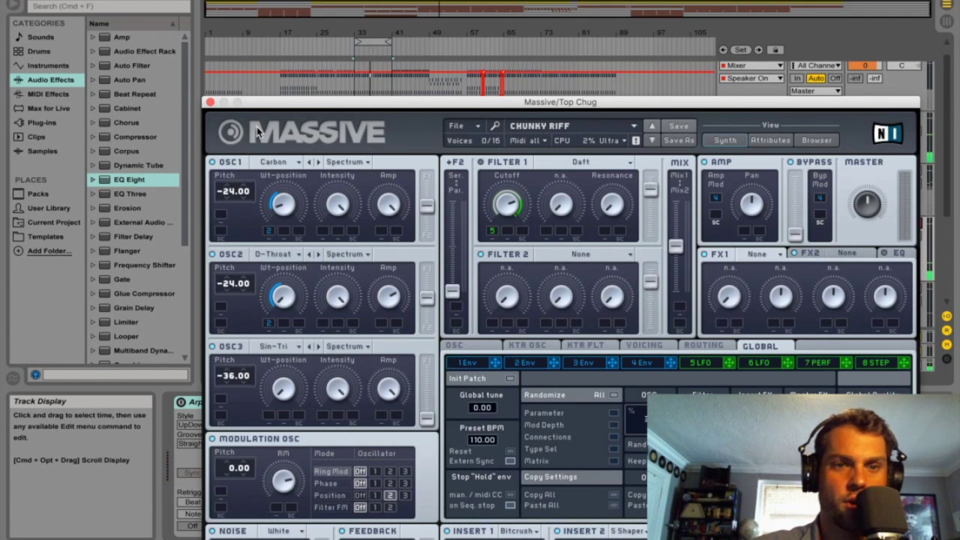
left_click(930, 192)
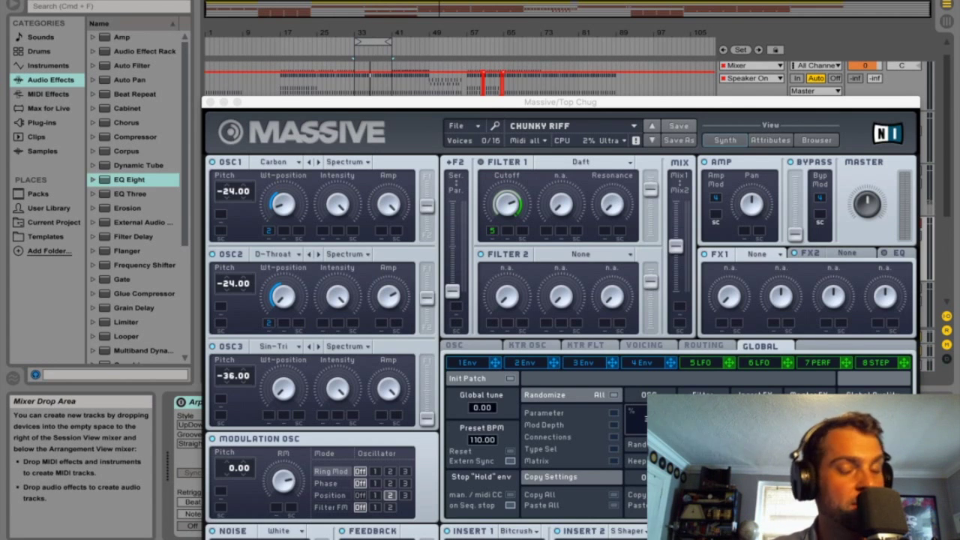
left_click_drag(410, 105, 416, 20)
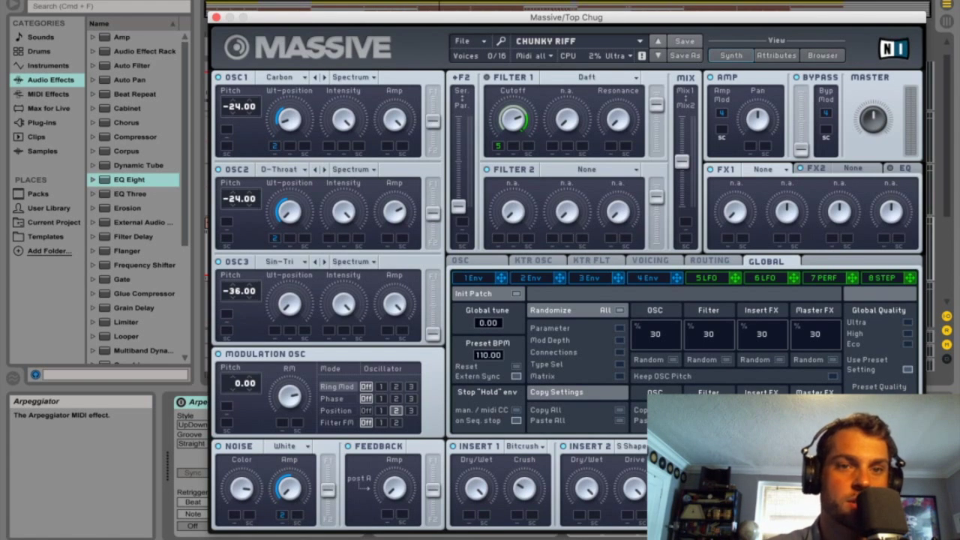
left_click(216, 17)
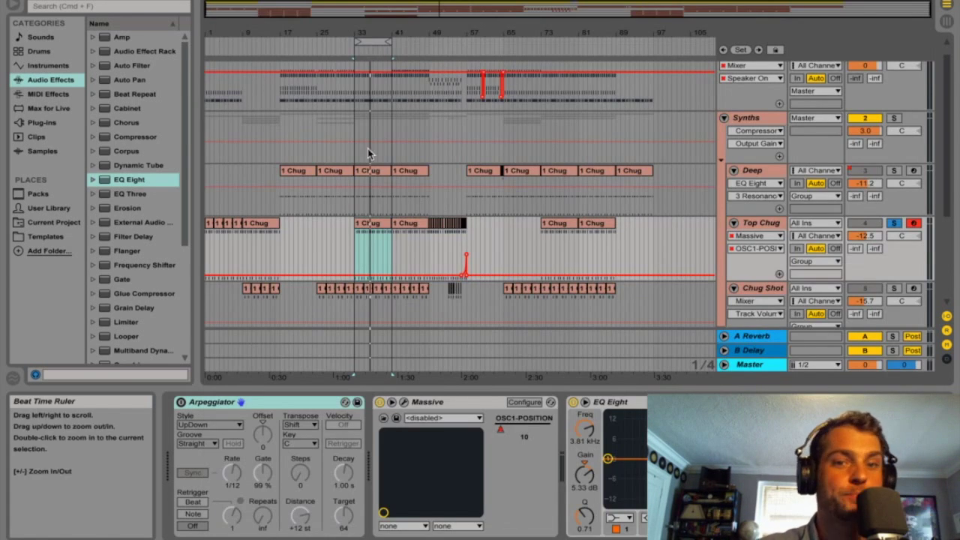
- Switch the Top Chug track's Arpeggiator back on and play the clip at bar 33
left_click(181, 403)
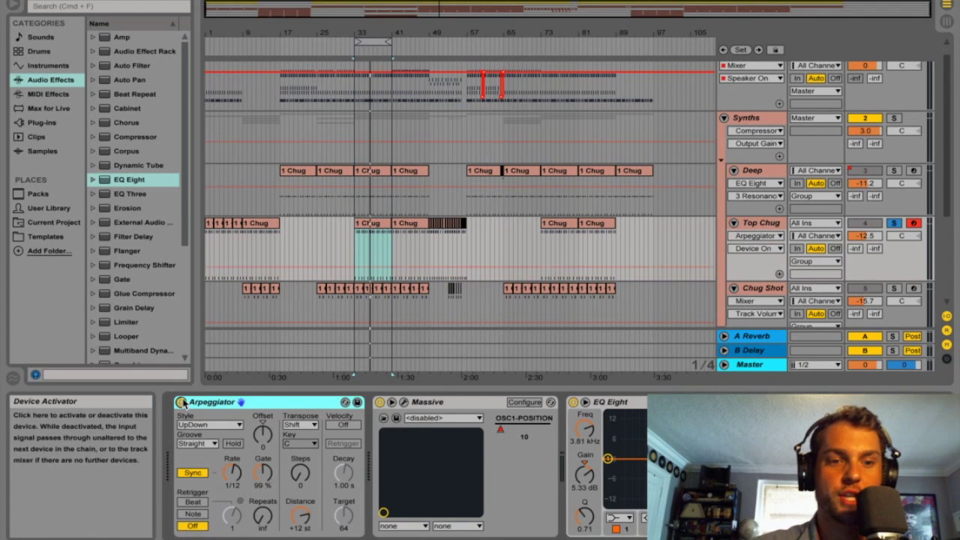
left_click(373, 228)
key("space")
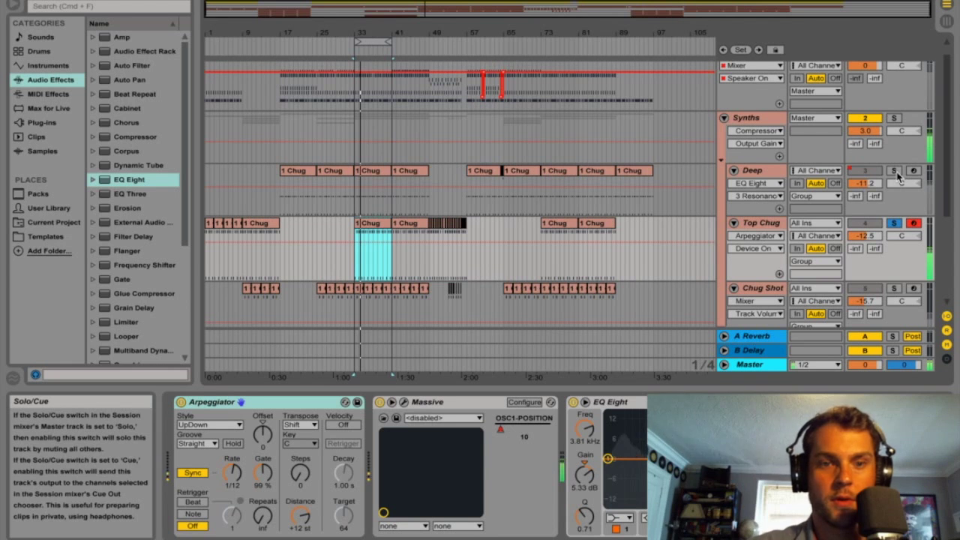
- Solo the Deep track on its own from bar 33, and add the Top Chug track to the solo for comparison
left_click_drag(365, 32, 359, 225)
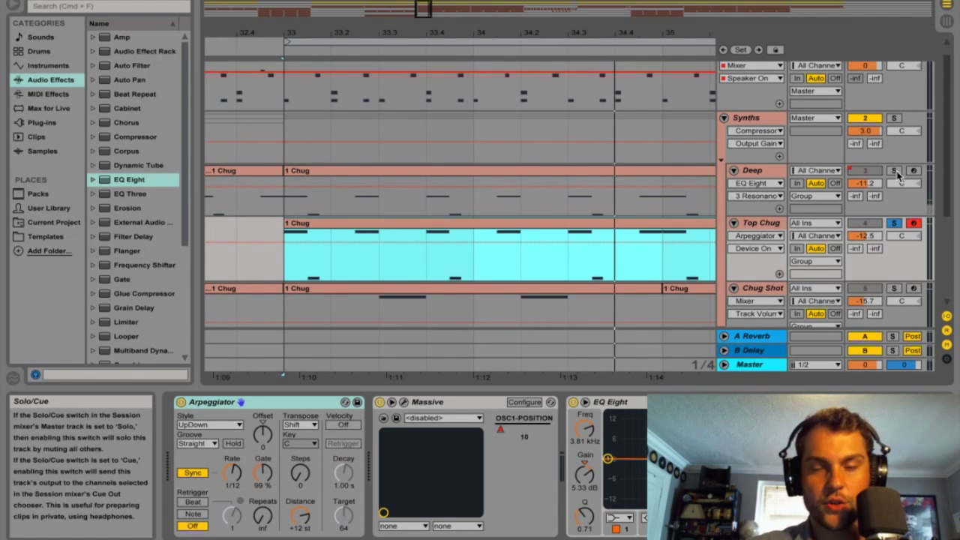
left_click(894, 171)
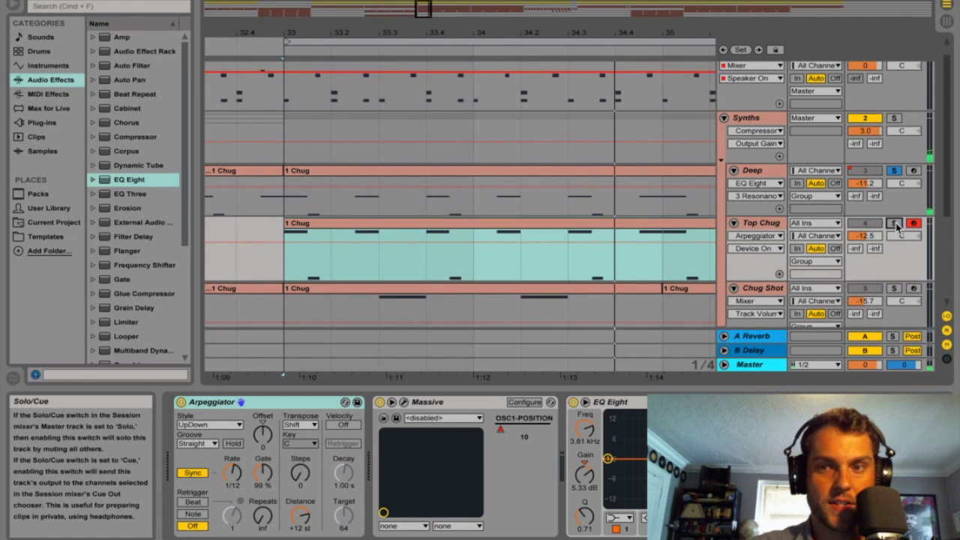
left_click(298, 174)
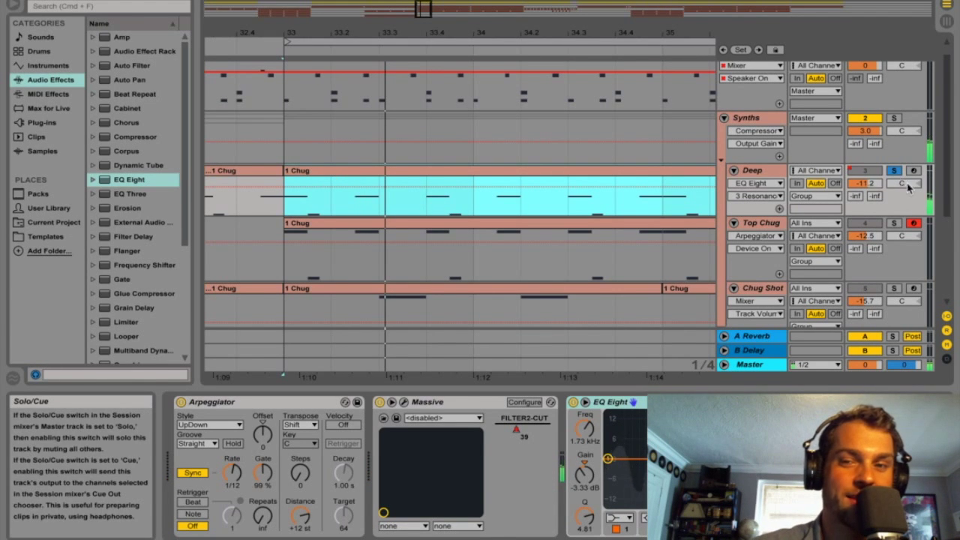
left_click(893, 223)
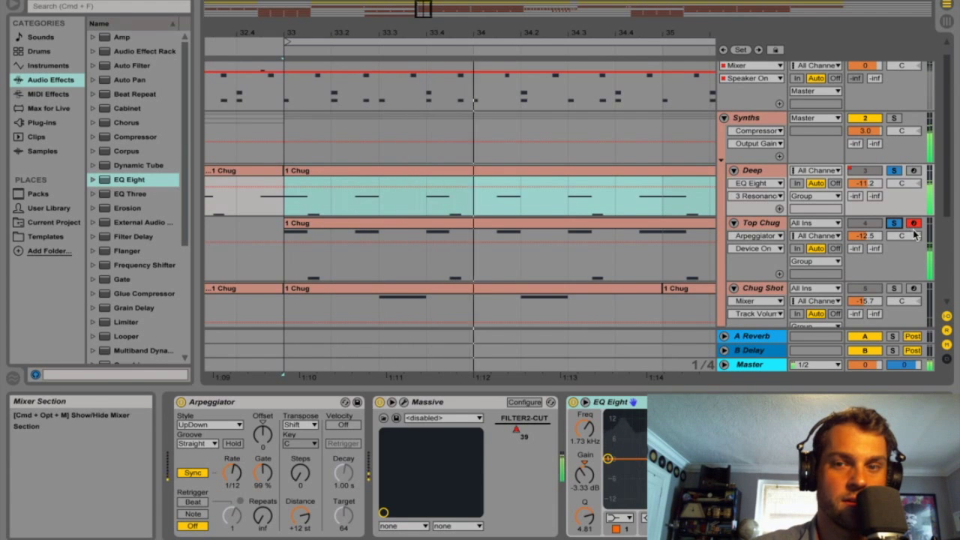
- Examine the Deep track's Massive patch in its plug-in window, and close the window
left_click(758, 171)
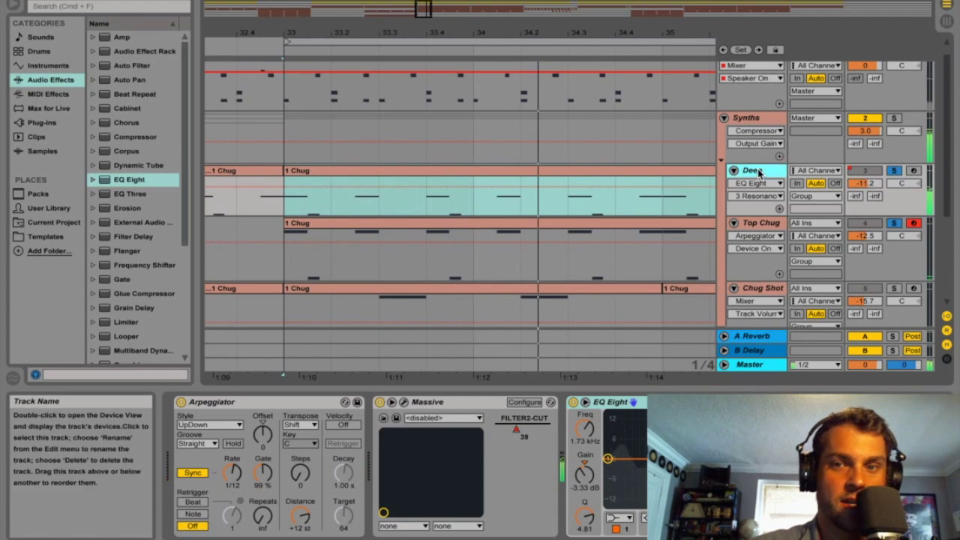
left_click(405, 403)
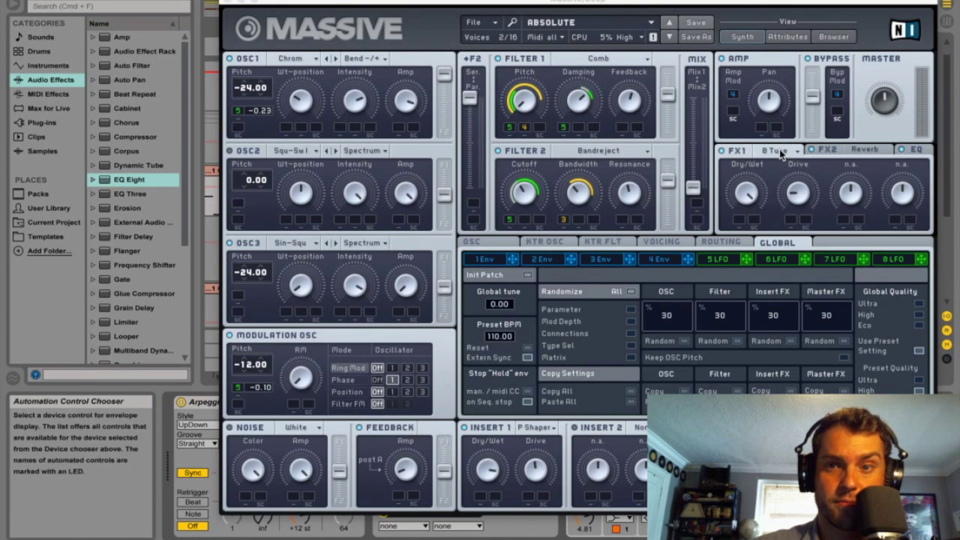
left_click_drag(780, 4, 559, 289)
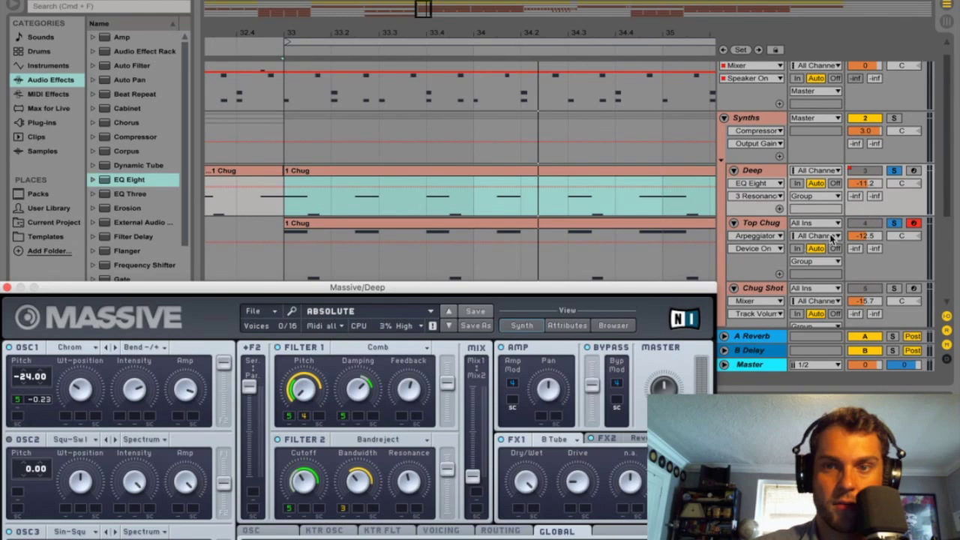
left_click_drag(612, 293, 736, 6)
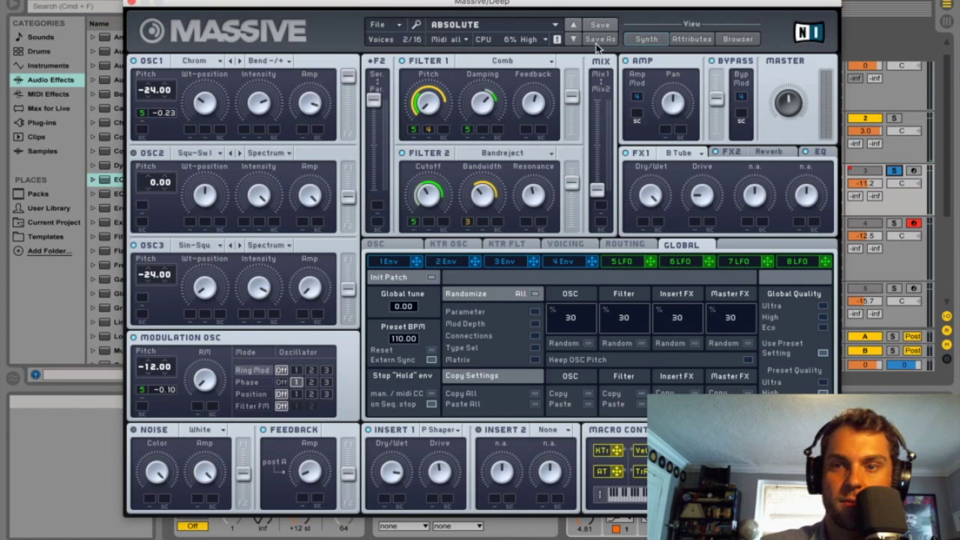
left_click(131, 4)
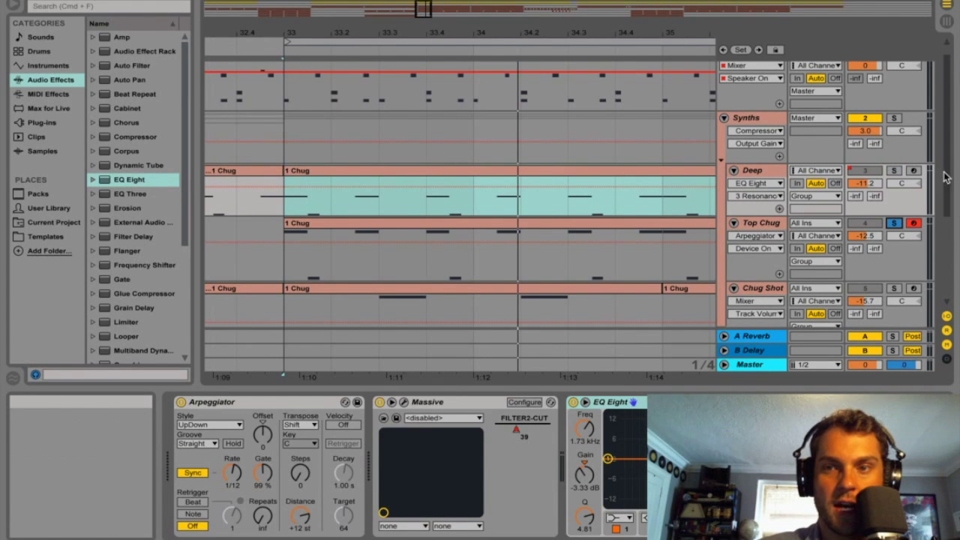
- Add the Chug Shot track to the soloed Deep and Top Chug tracks and play them together from bar 33
left_click_drag(263, 30, 306, 32)
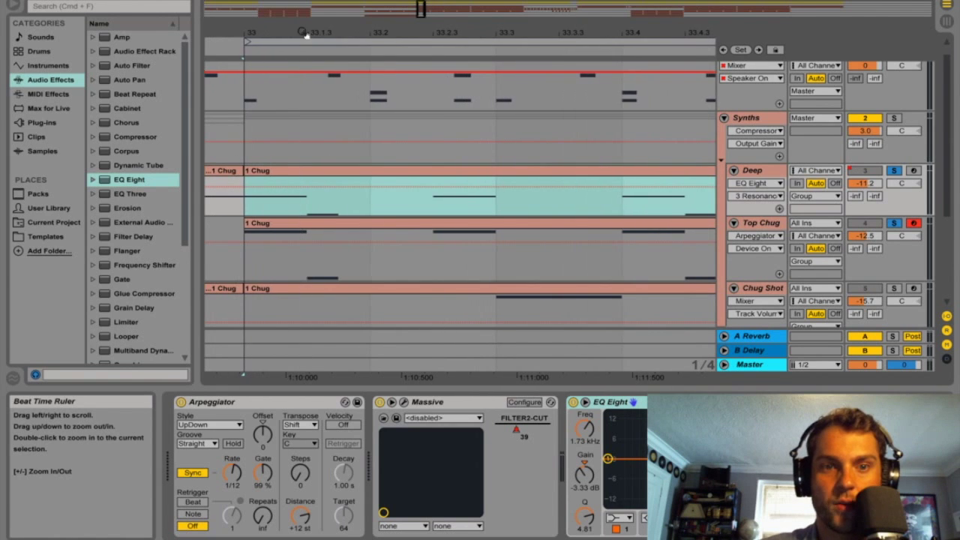
scroll(388, 218, "down", 5)
scroll(388, 217, "up", 3)
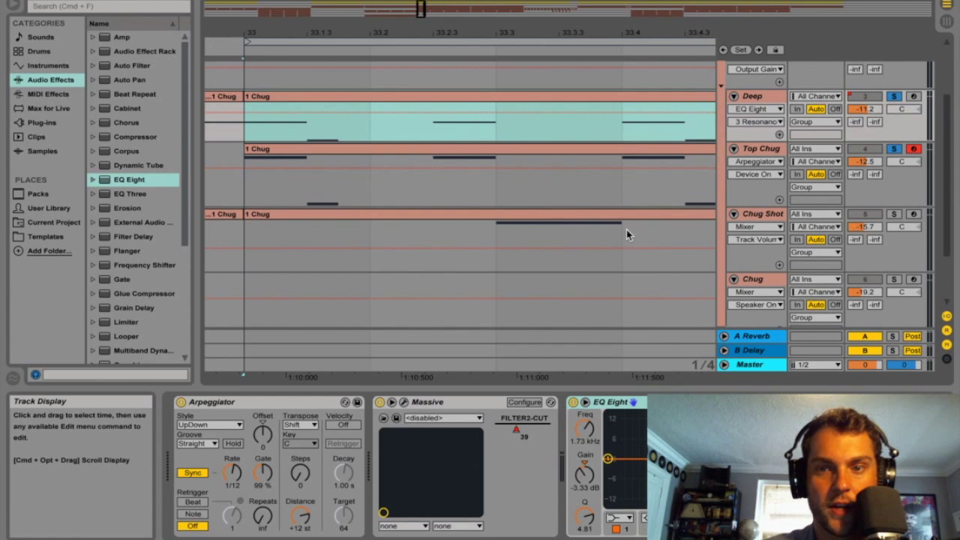
left_click(895, 216)
key("space")
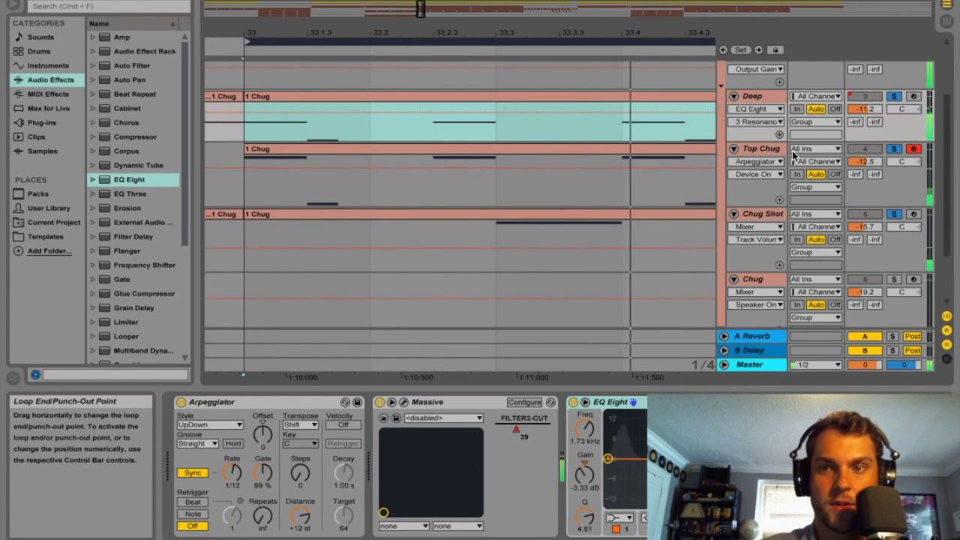
- Audition the Chug Shot track alone, set its volume to -14.9 dB, and clear the solo
left_click(319, 42)
key("space")
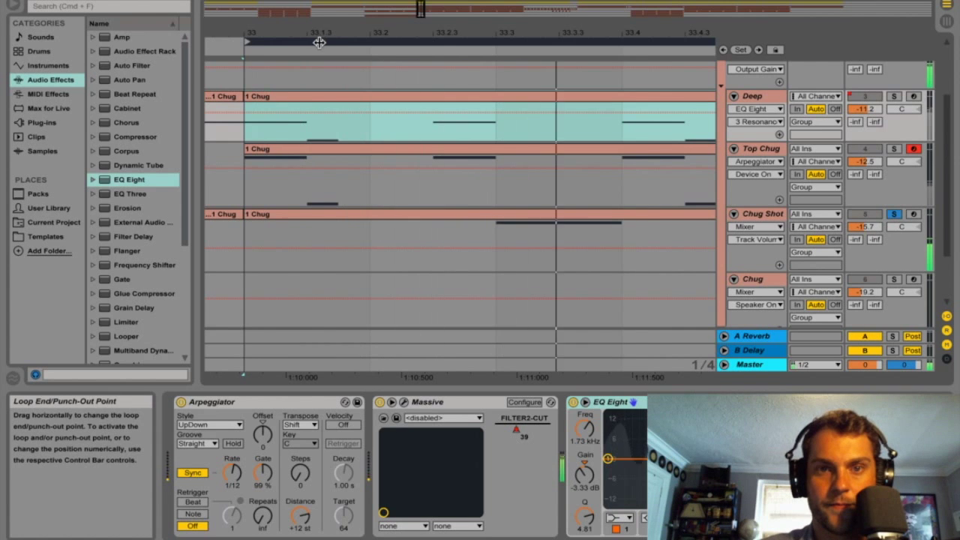
left_click_drag(319, 33, 660, 195)
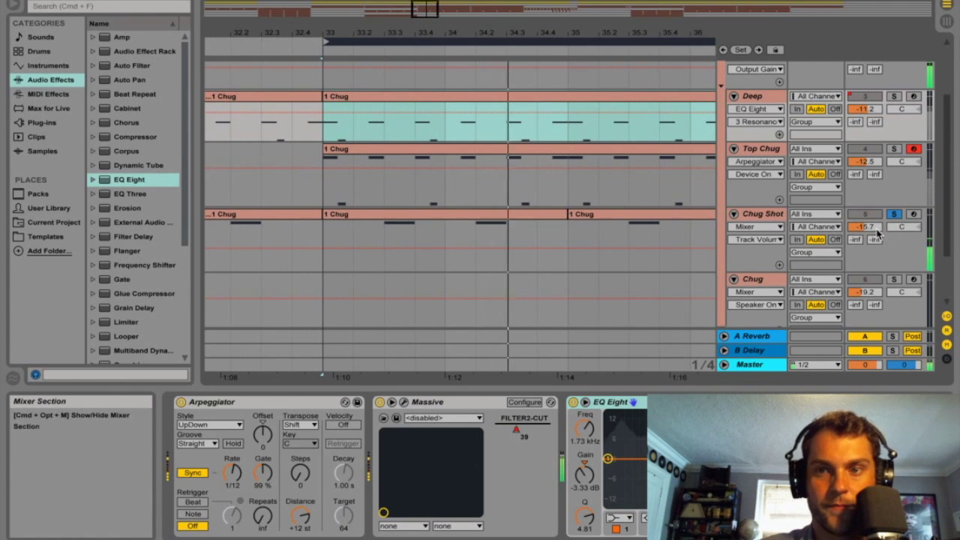
key("super+l")
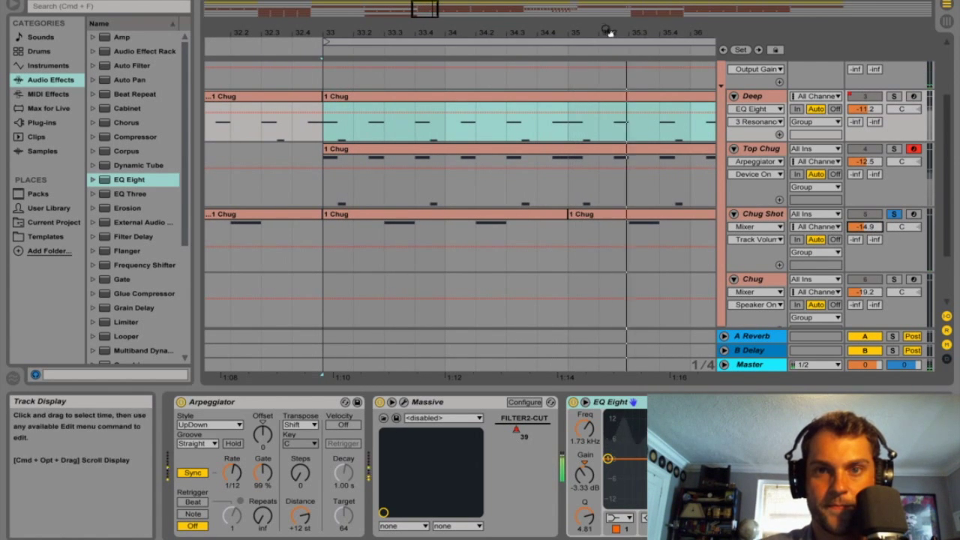
left_click_drag(609, 33, 608, 18)
left_click(893, 214)
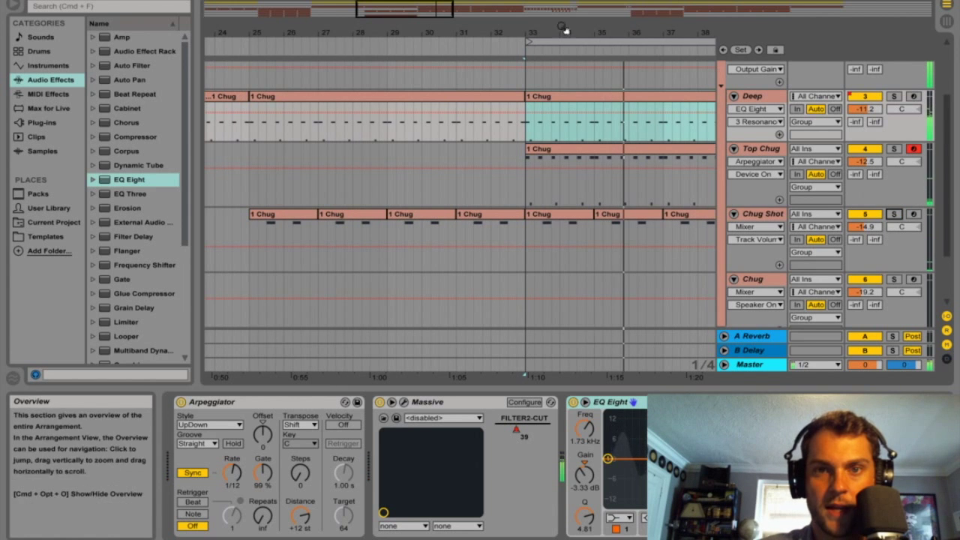
- Play the full mix from bar 25 and over the bars 33 to 41 loop, toggling the Deep track's mute for comparison
left_click_drag(536, 33, 450, 27)
left_click(382, 40)
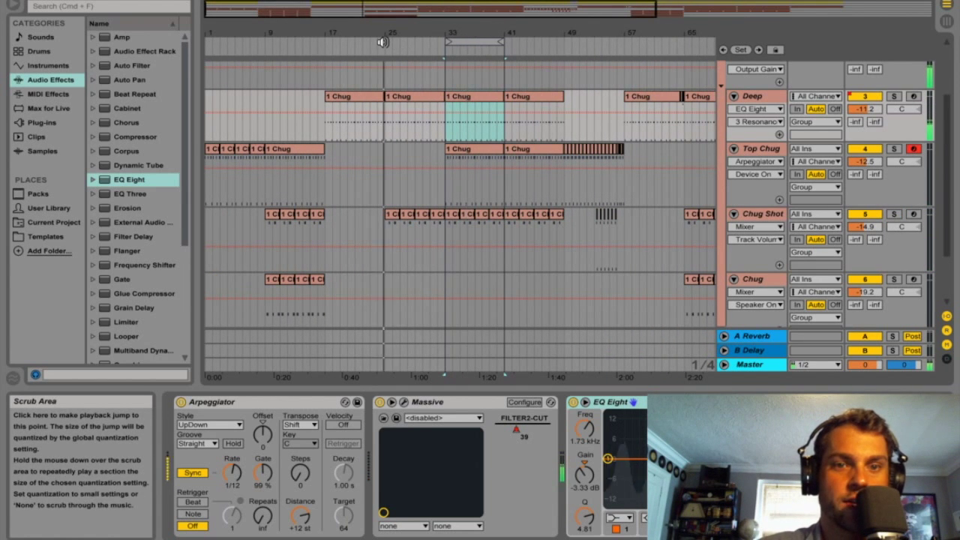
left_click(462, 40)
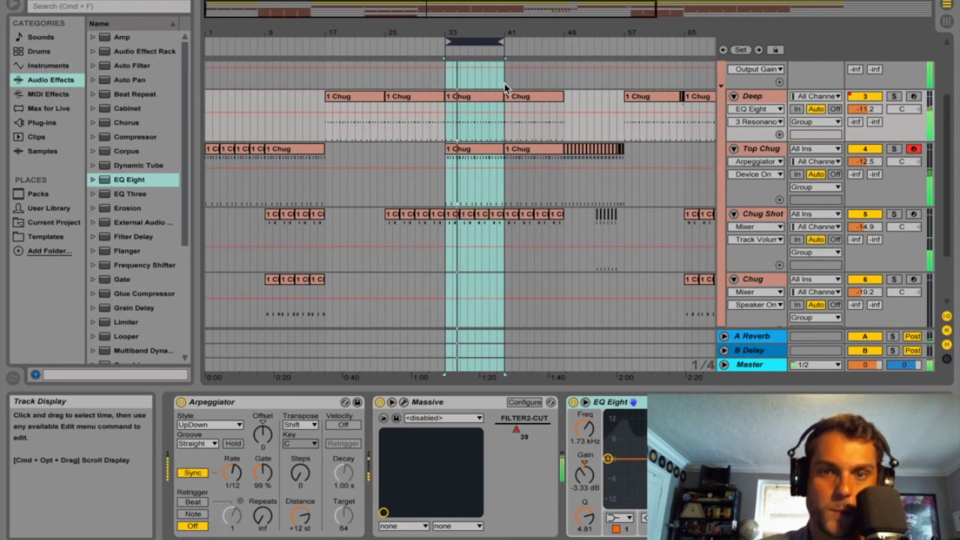
left_click_drag(520, 25, 521, 15)
left_click(865, 96)
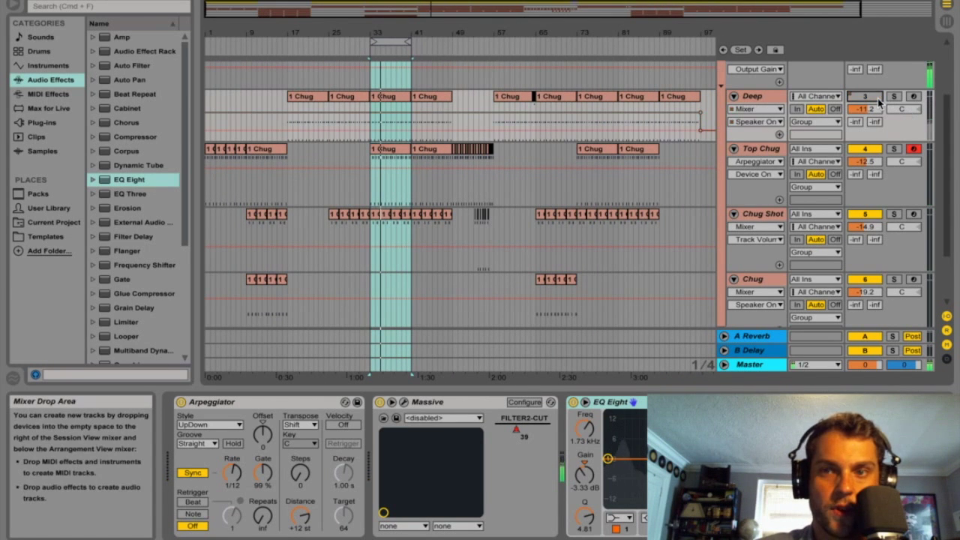
left_click(875, 97)
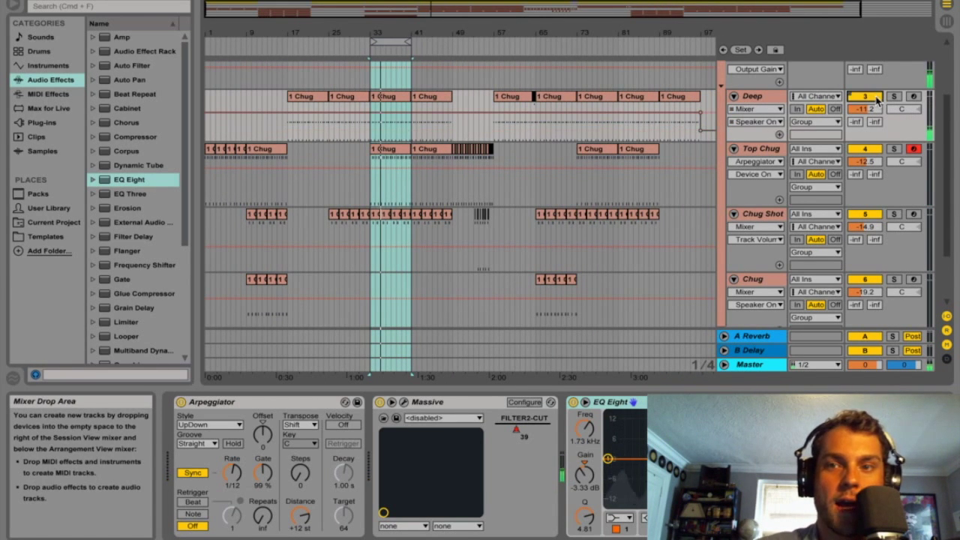
- Examine how the Chug Shot, Chug and Growls notes alternate with the Deep part around bars 65 to 70
scroll(659, 167, "up", 5)
scroll(660, 172, "down", 5)
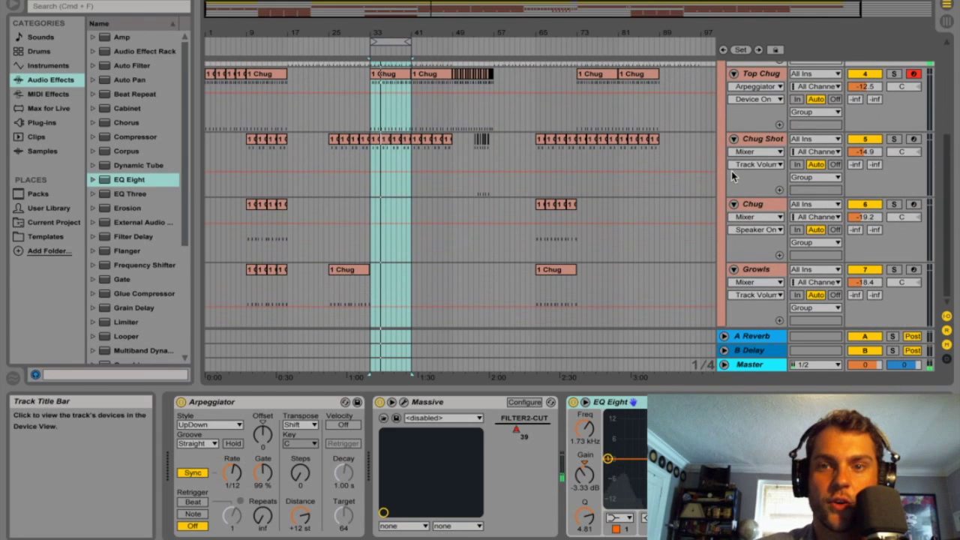
left_click_drag(558, 30, 432, 259)
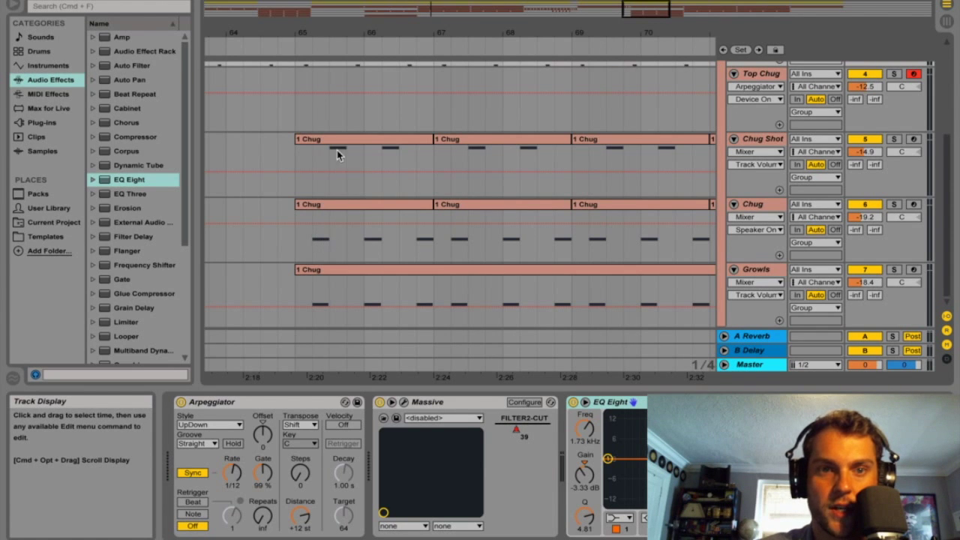
scroll(337, 150, "up", 3)
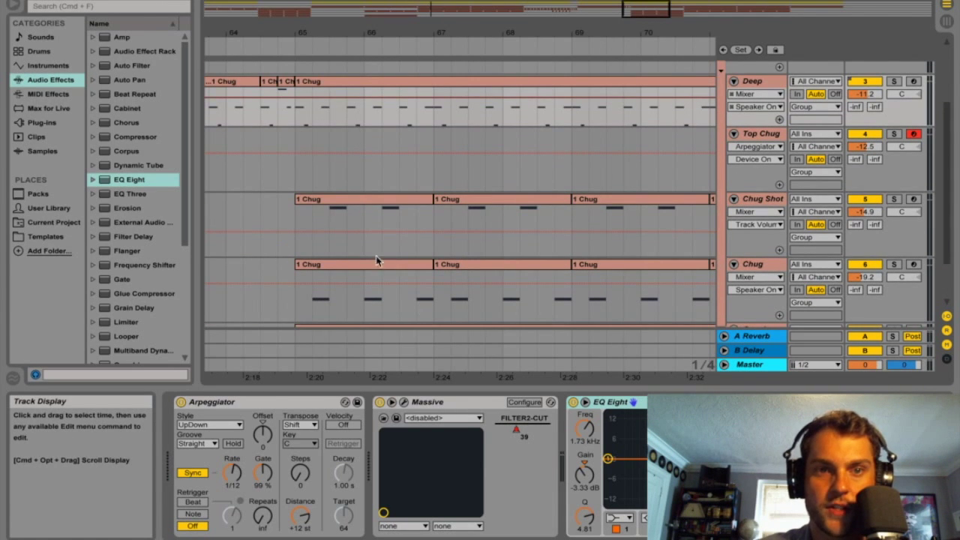
left_click_drag(468, 34, 468, 9)
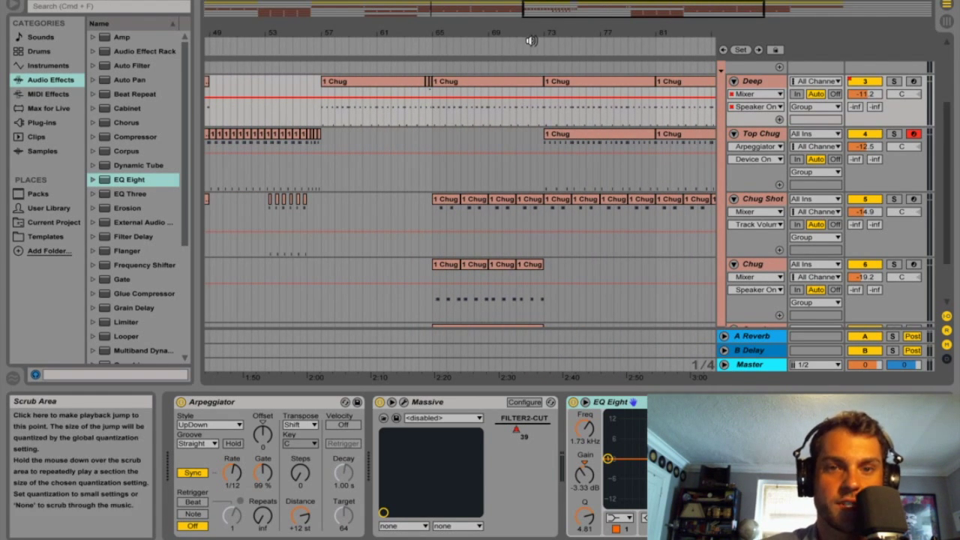
left_click_drag(508, 33, 525, 52)
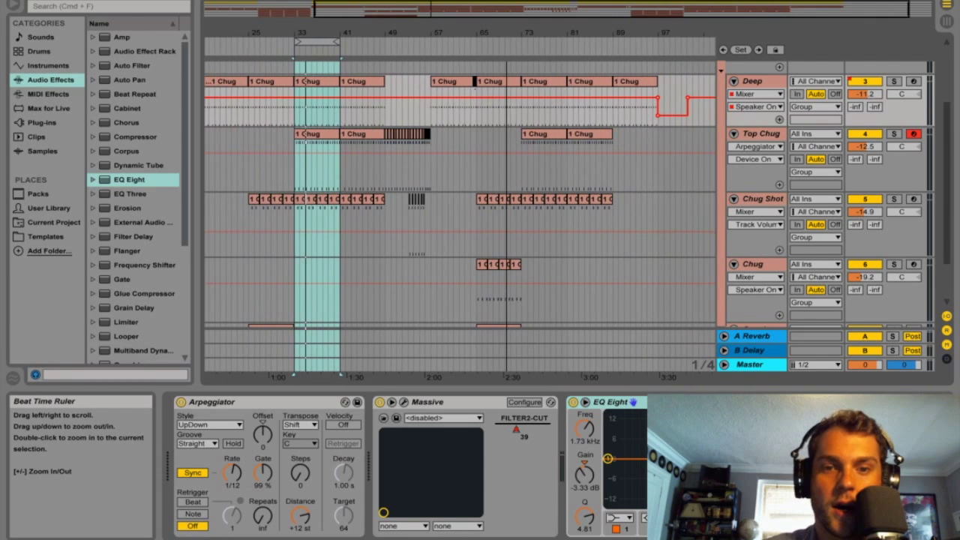
- Select the Synths group track to show its sidechained Compressor and Auto Filter
scroll(637, 133, "up", 3)
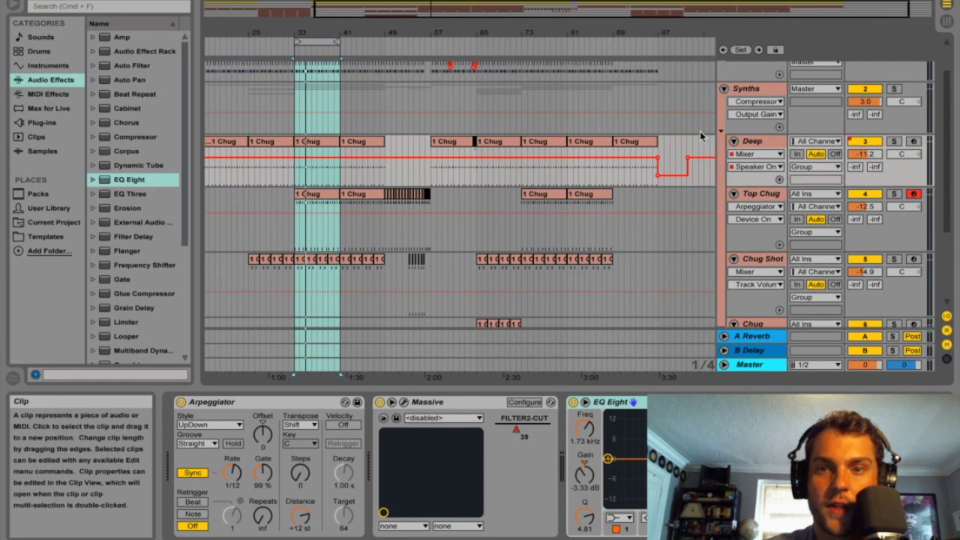
scroll(666, 194, "up", 3)
left_click(747, 132)
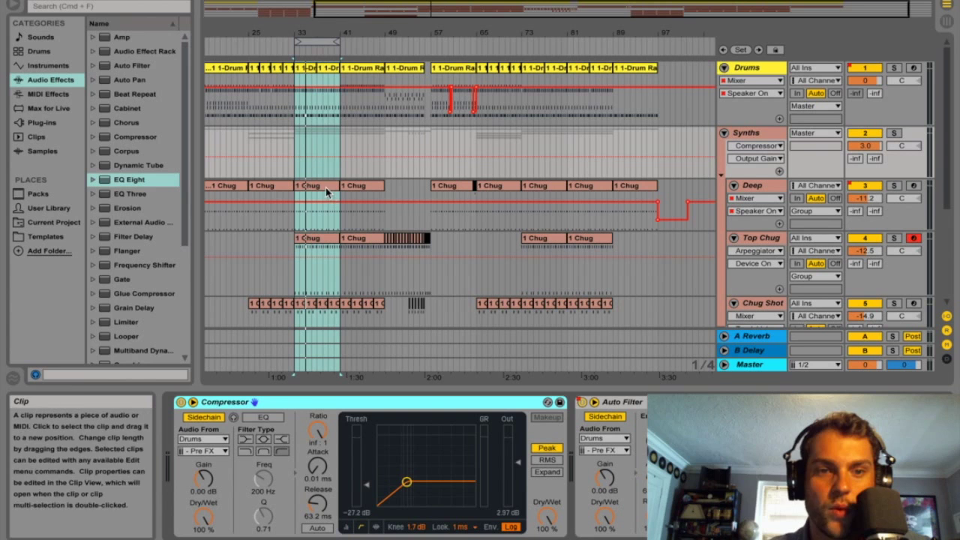
- Solo the Top Chug track and play its clip over bars 33 to 41
left_click(895, 185)
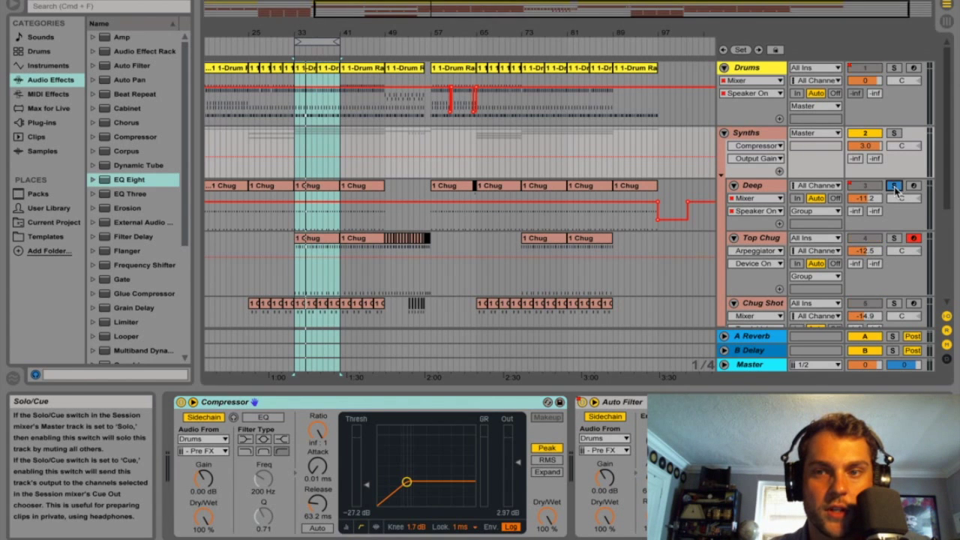
left_click(894, 237)
left_click(318, 240)
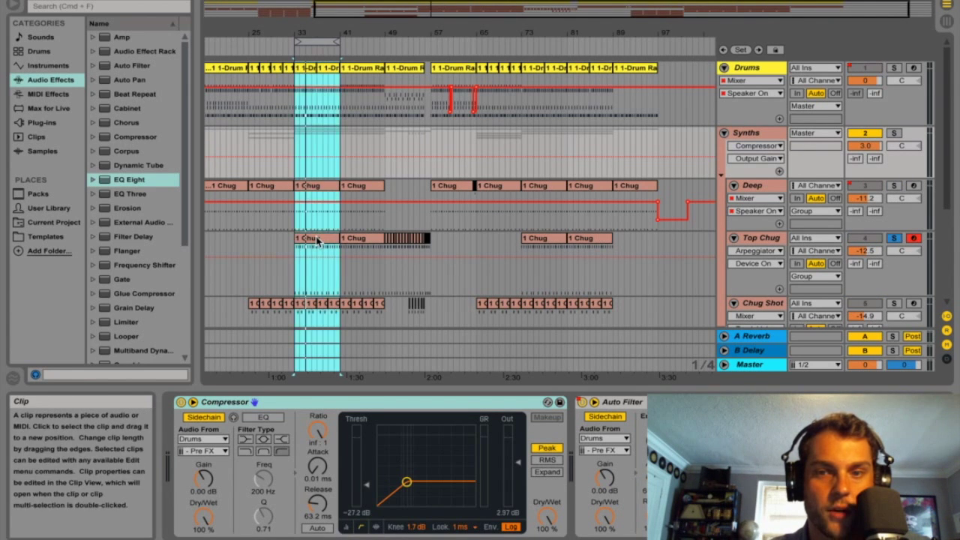
key("space")
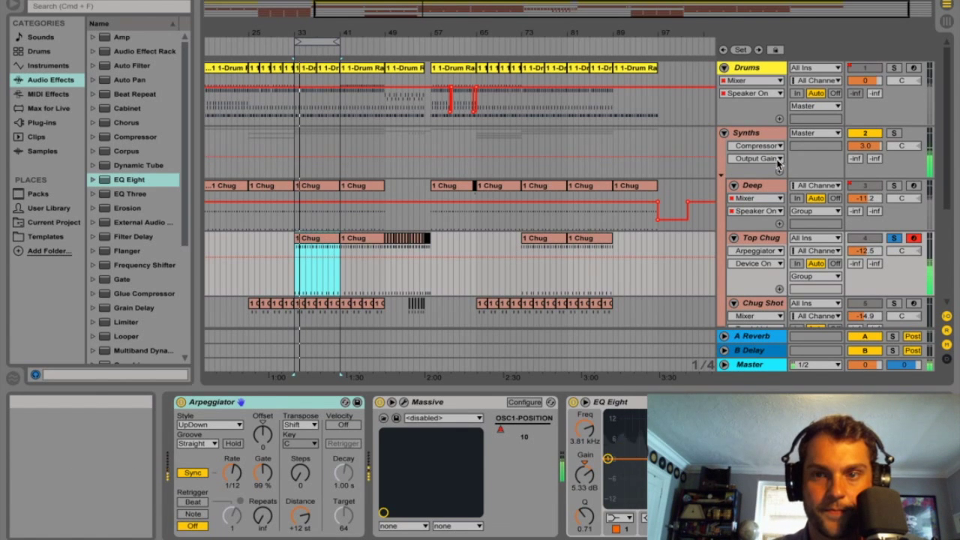
- Compare the soloed Top Chug with the Synths group's Auto Filter bypassed and active, leaving the filter on
left_click(747, 133)
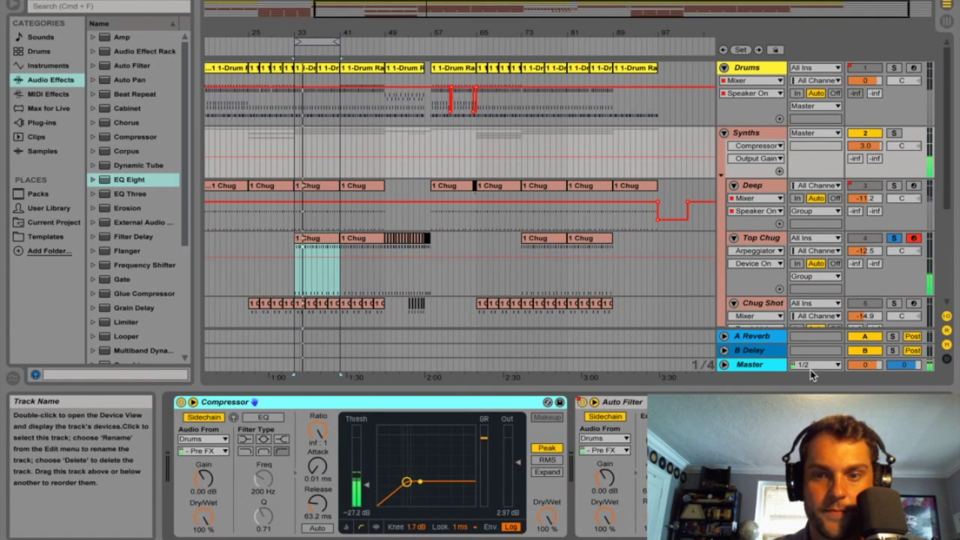
left_click(583, 403)
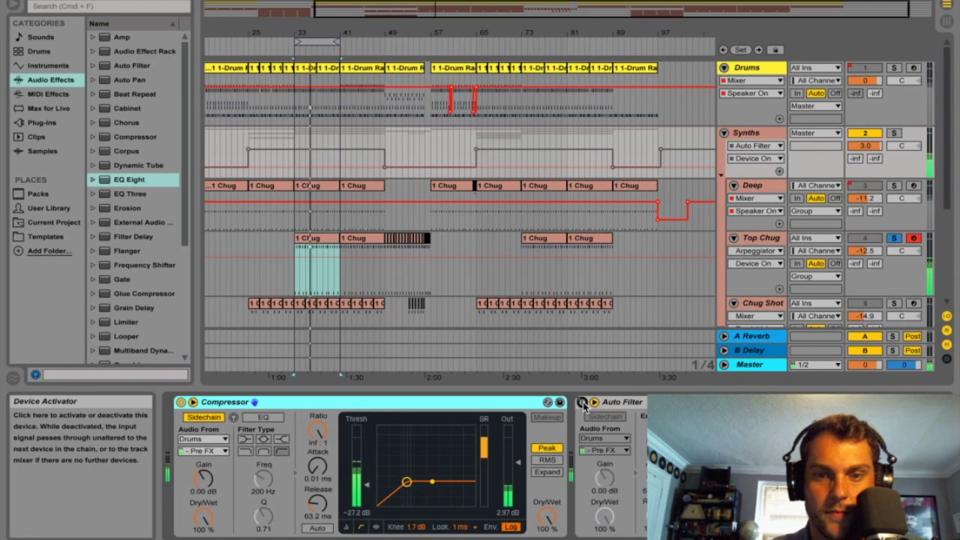
left_click(582, 403)
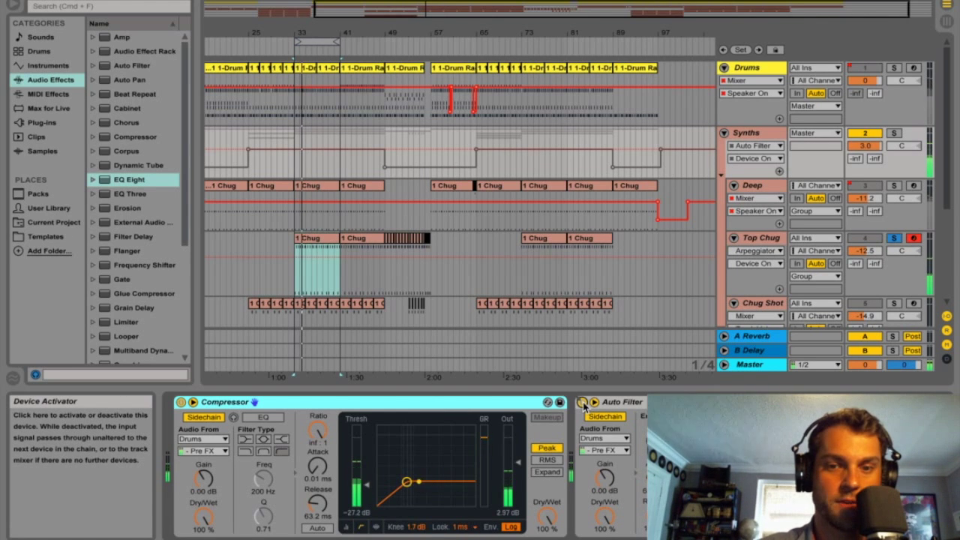
left_click(583, 403)
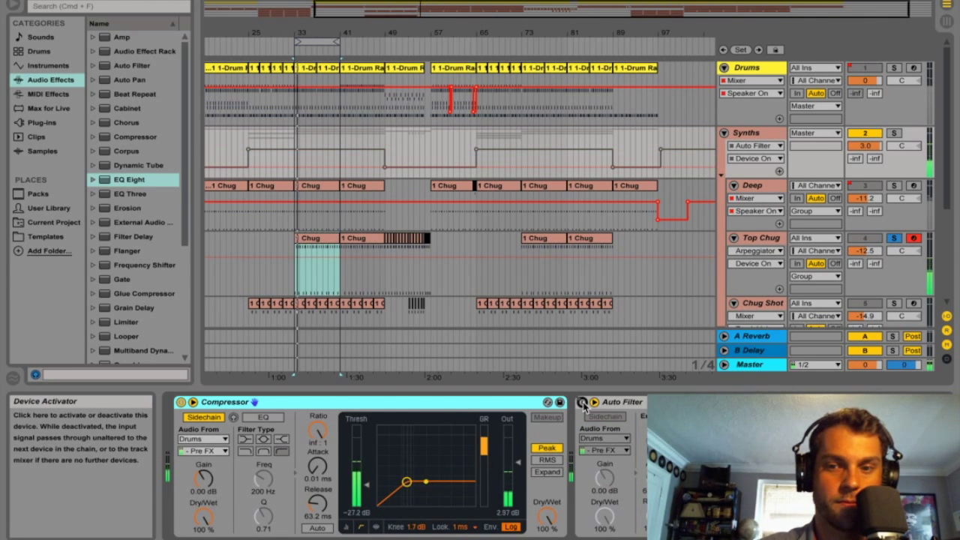
left_click(583, 403)
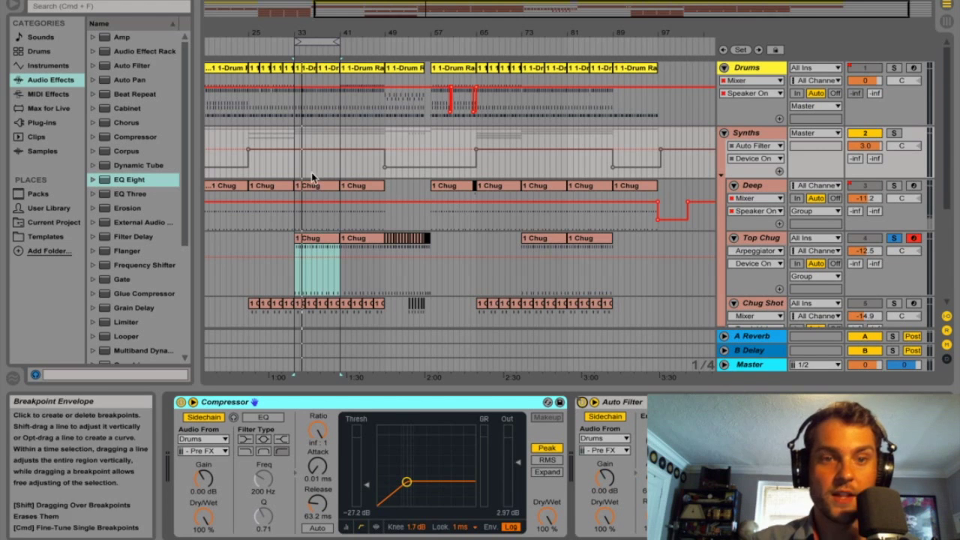
- Clear the Top Chug solo and play the full mix from the intro, skipping ahead to bar 17
left_click(318, 30)
left_click_drag(318, 30, 318, 17)
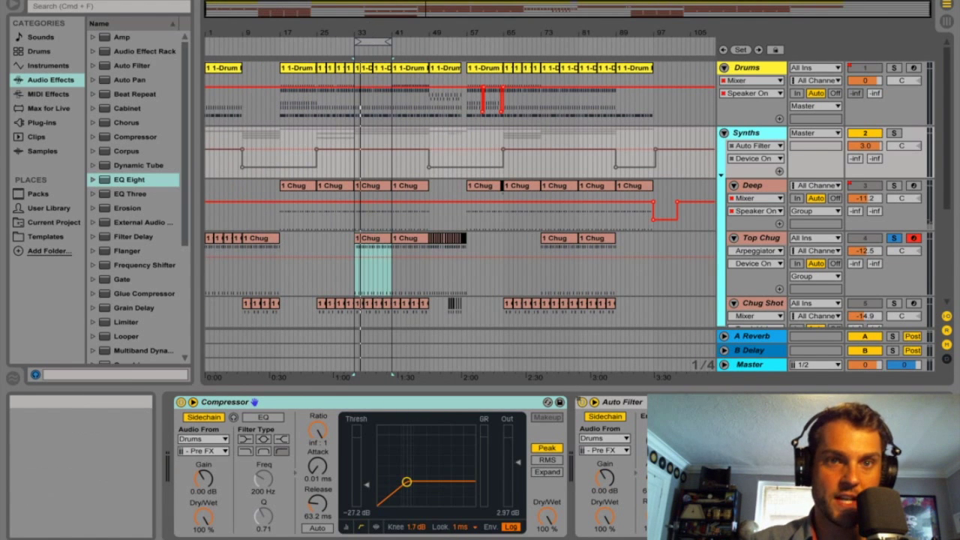
left_click(893, 238)
key("space")
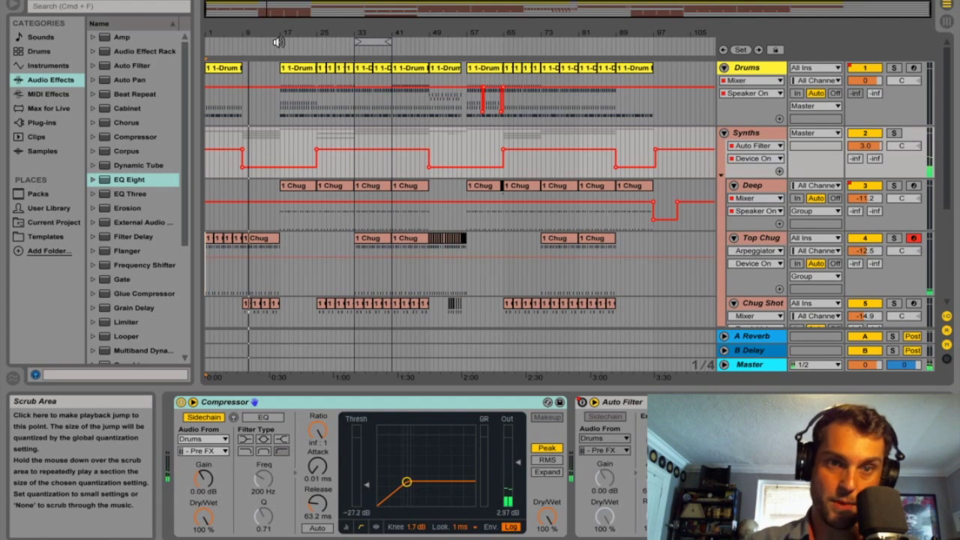
left_click(279, 42)
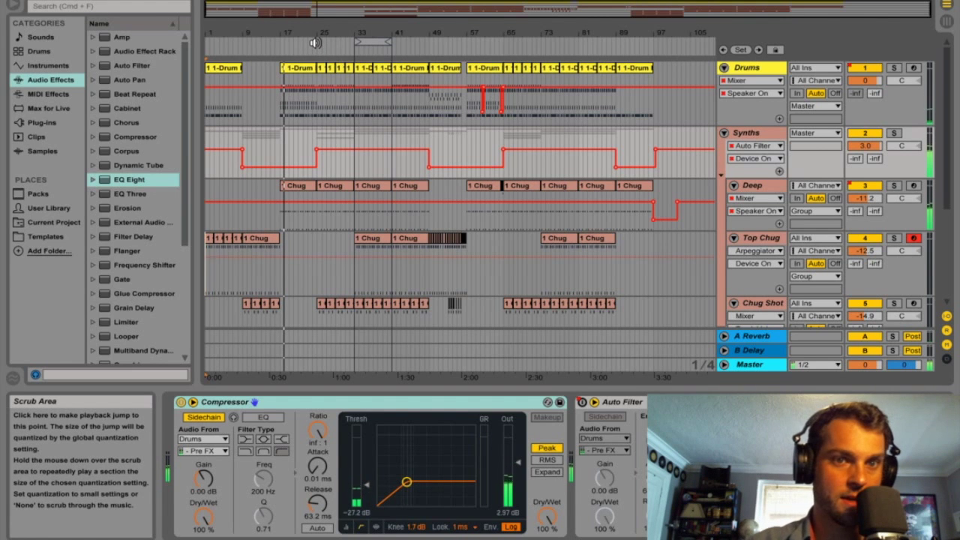
- Toggle the Synths group's mute while playing up to and from bar 25, leaving the group active
left_click(870, 134)
left_click(870, 135)
left_click(316, 42)
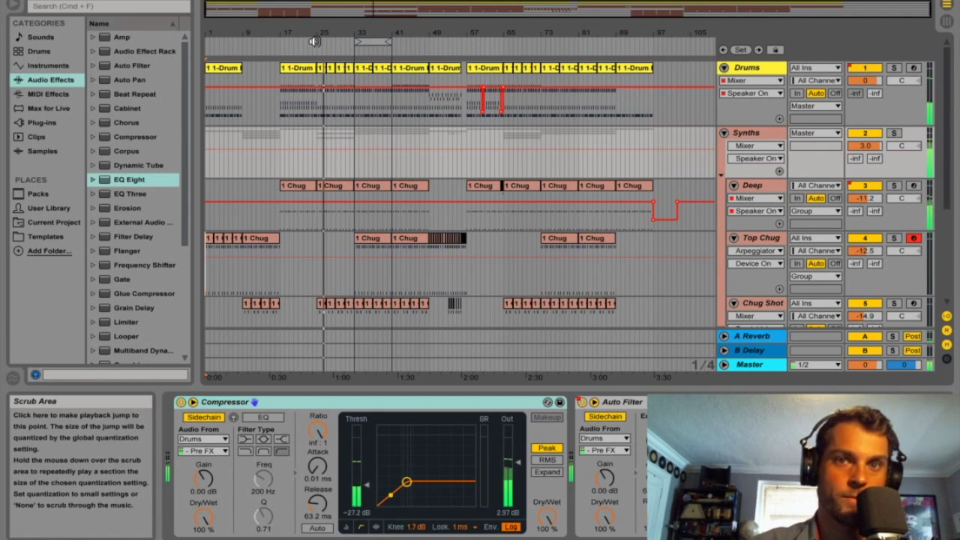
left_click(870, 135)
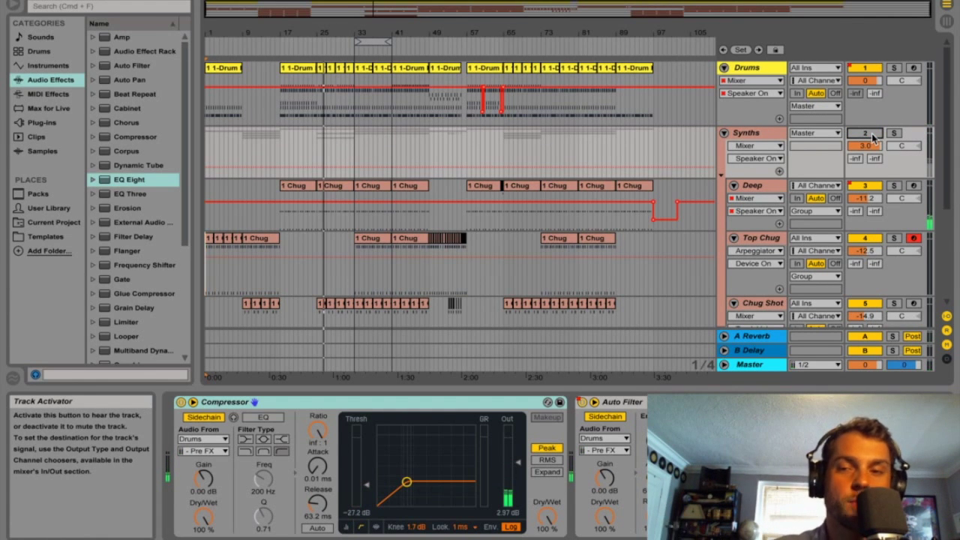
left_click(870, 135)
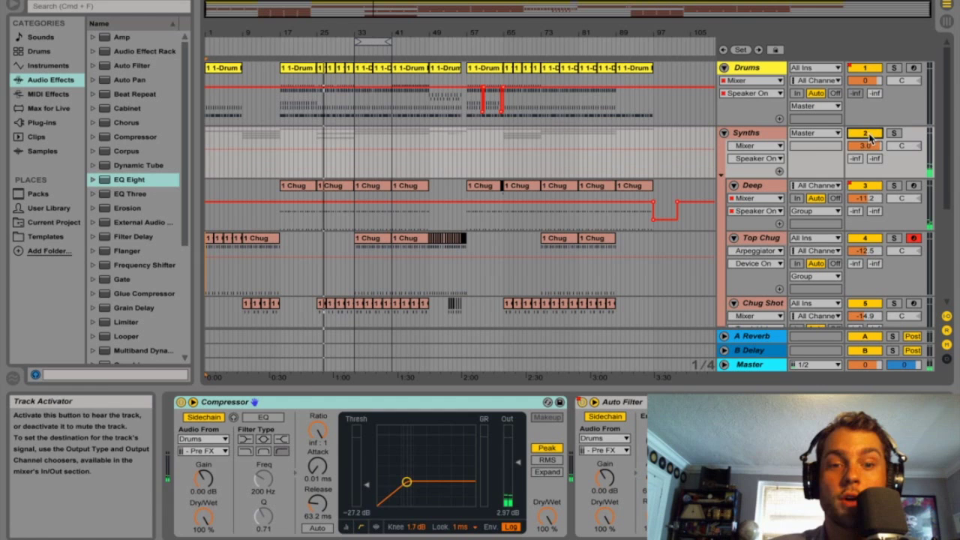
- Point out the Ratio and Attack of the Synths group's Compressor and set its lookahead to 10 ms
left_click(306, 403)
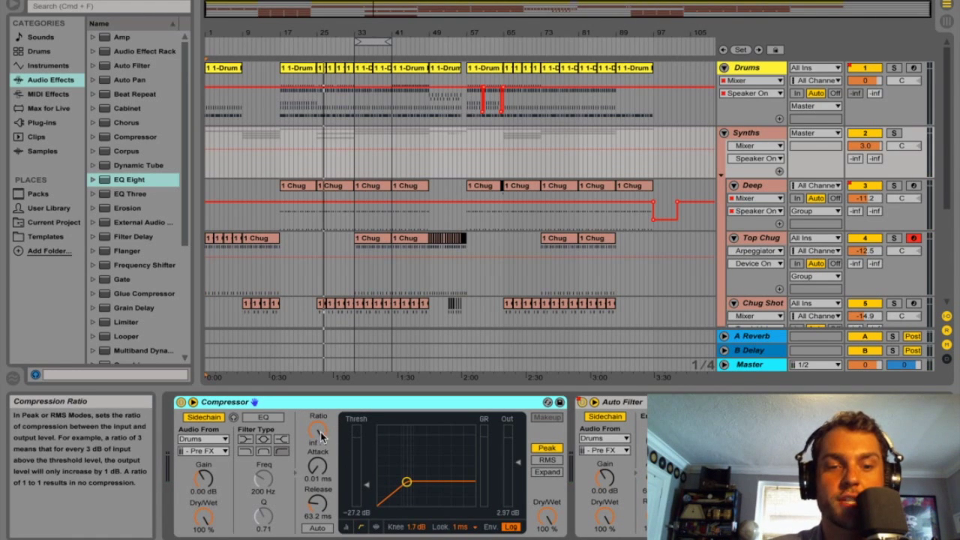
left_click(319, 433)
left_click(317, 465)
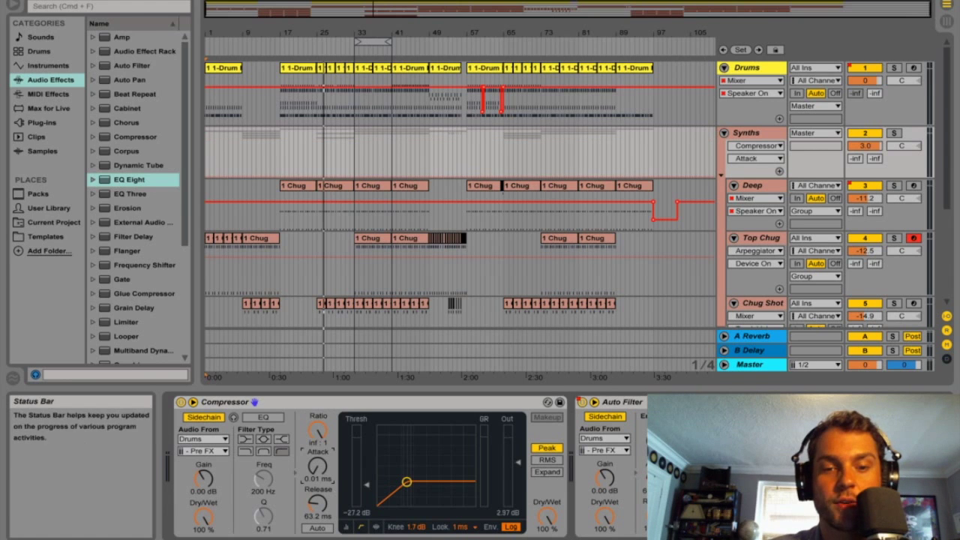
left_click(459, 528)
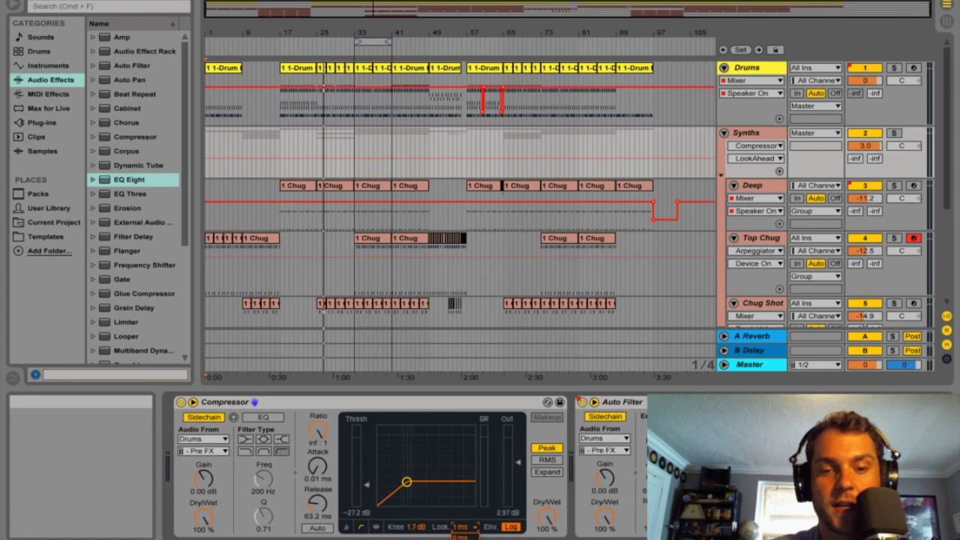
left_click(459, 537)
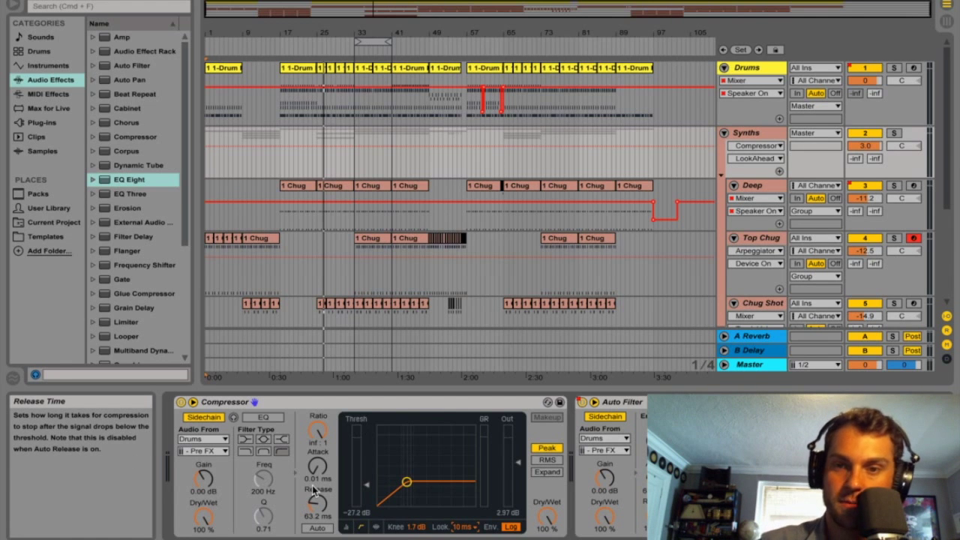
- Play the full mix from about bar 47 and briefly solo the Drums track for comparison
scroll(432, 255, "down", 5)
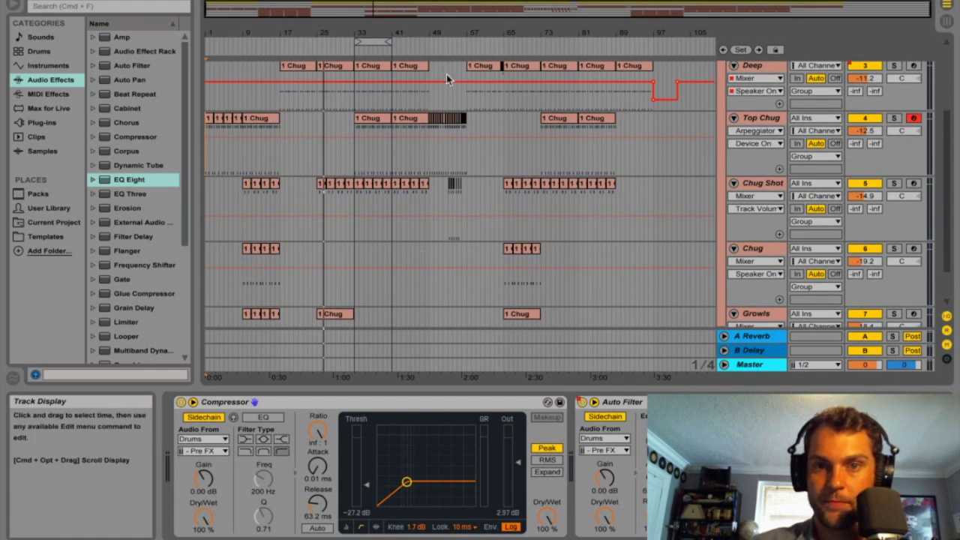
left_click(426, 43)
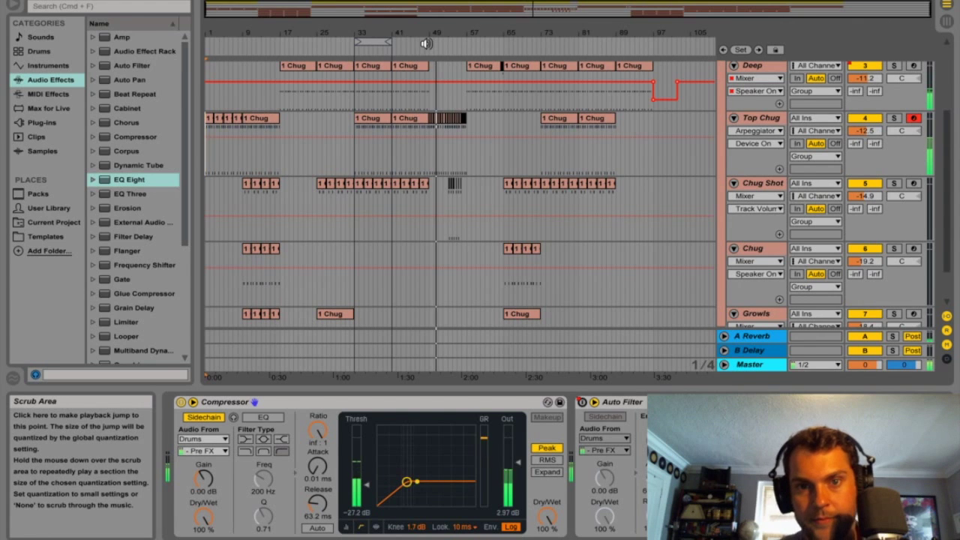
scroll(537, 200, "up", 4)
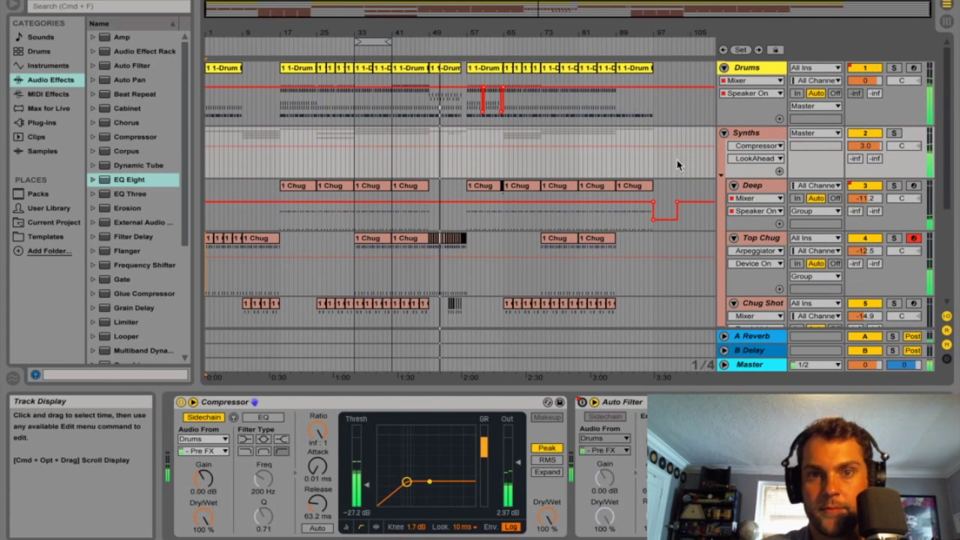
left_click(894, 68)
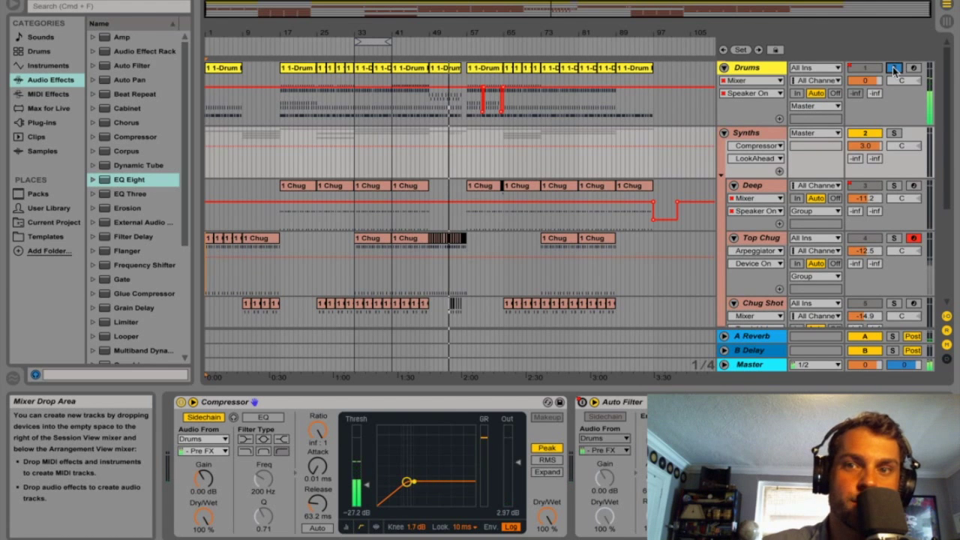
left_click(894, 68)
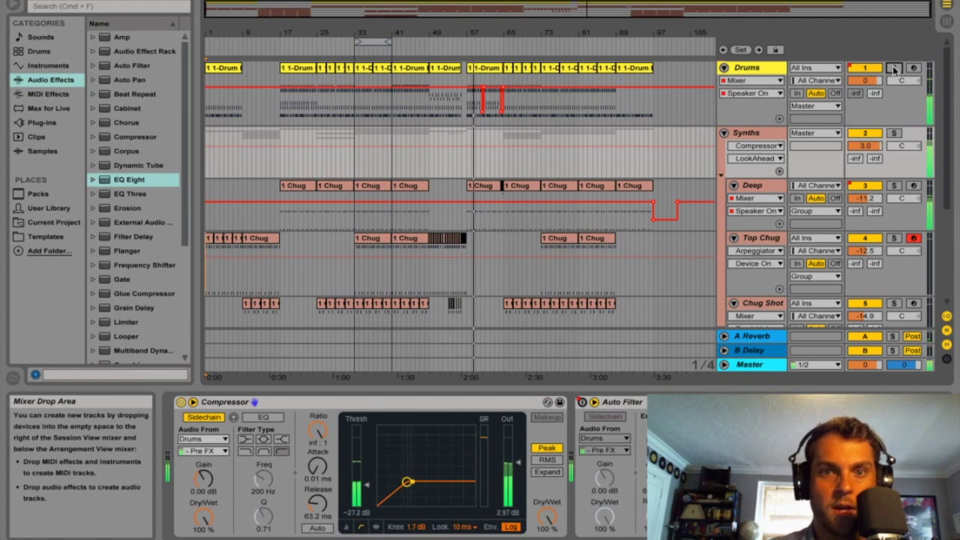
- Mute the Synths group, solo the Drums track, and select the drum clip over bars 33 to 41
left_click(866, 133)
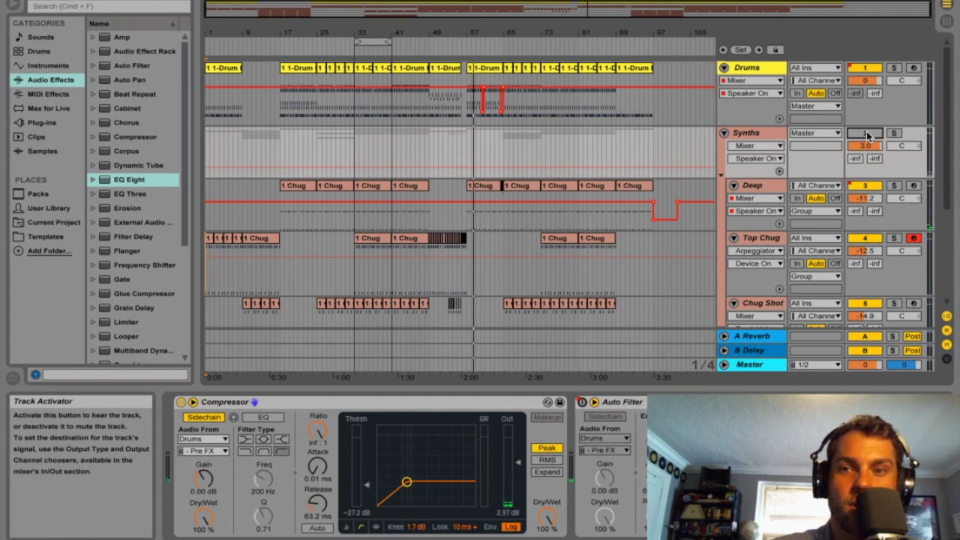
left_click(894, 68)
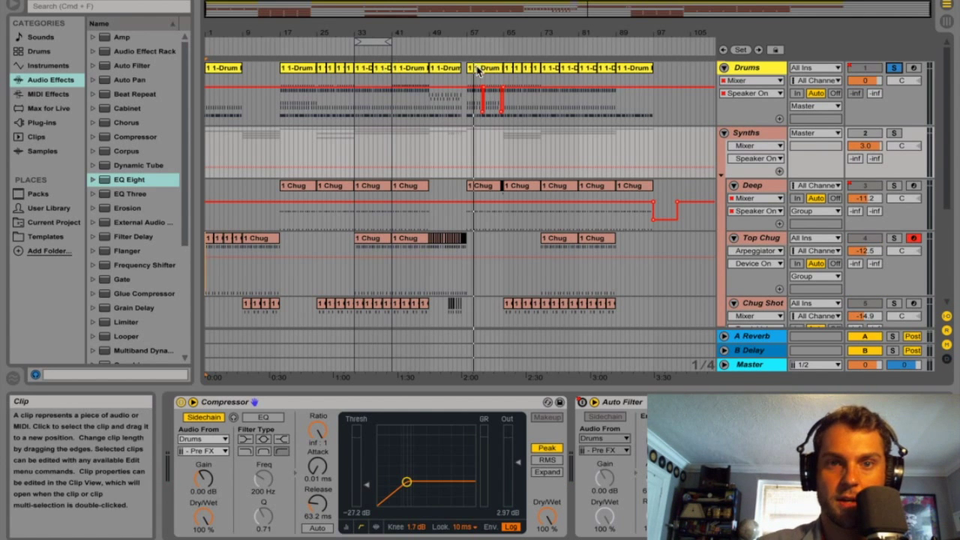
left_click(384, 73)
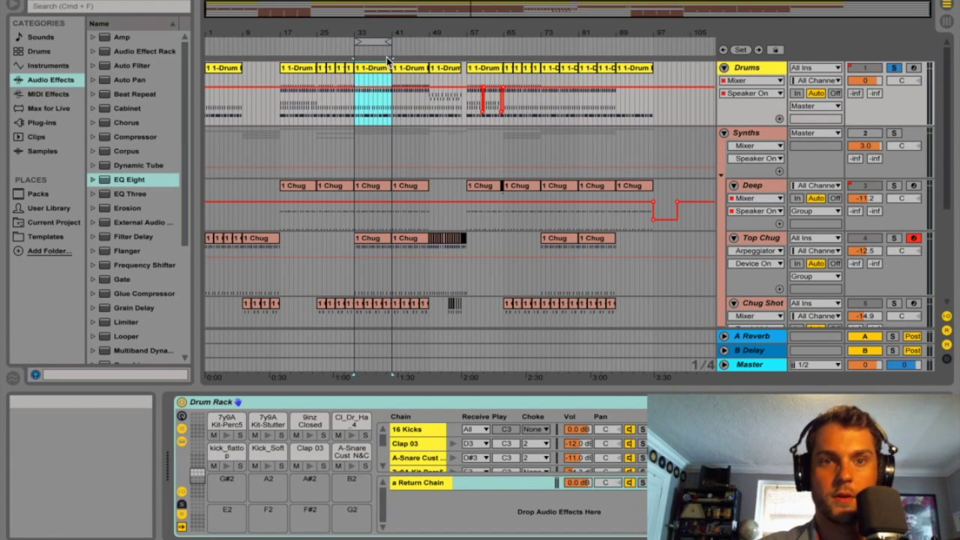
- Unfold the Drums track's chains in the Session View mixer and add an EQ Eight to the Clap 03 chain
key("Tab")
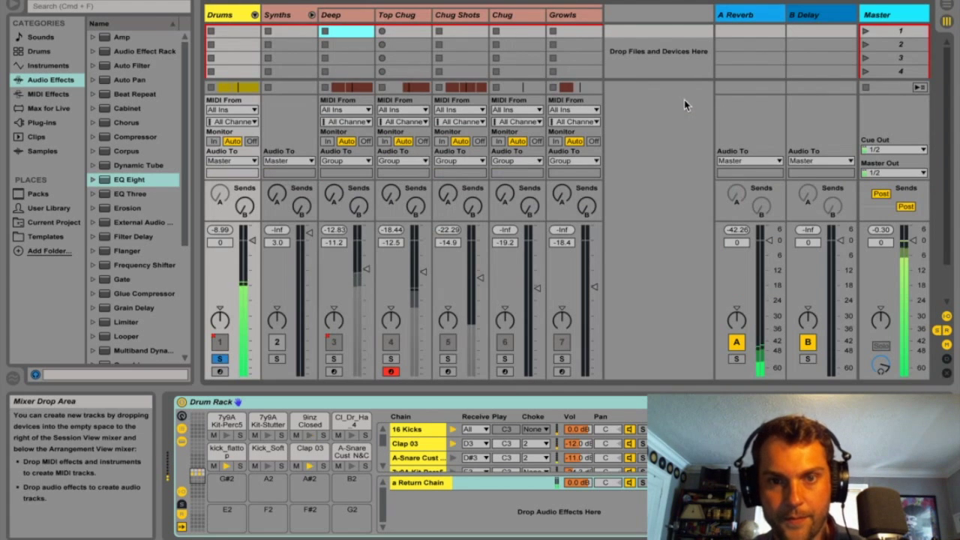
left_click(253, 16)
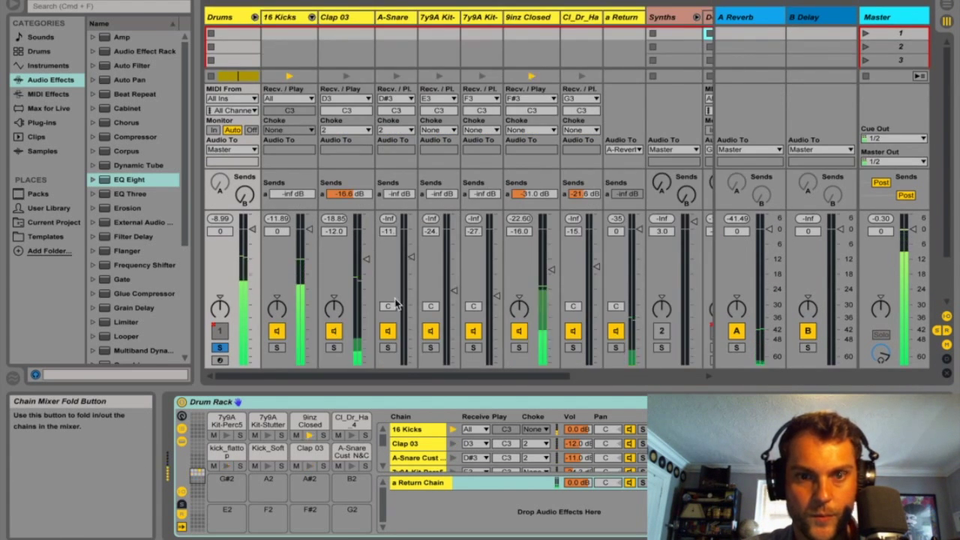
left_click(349, 18)
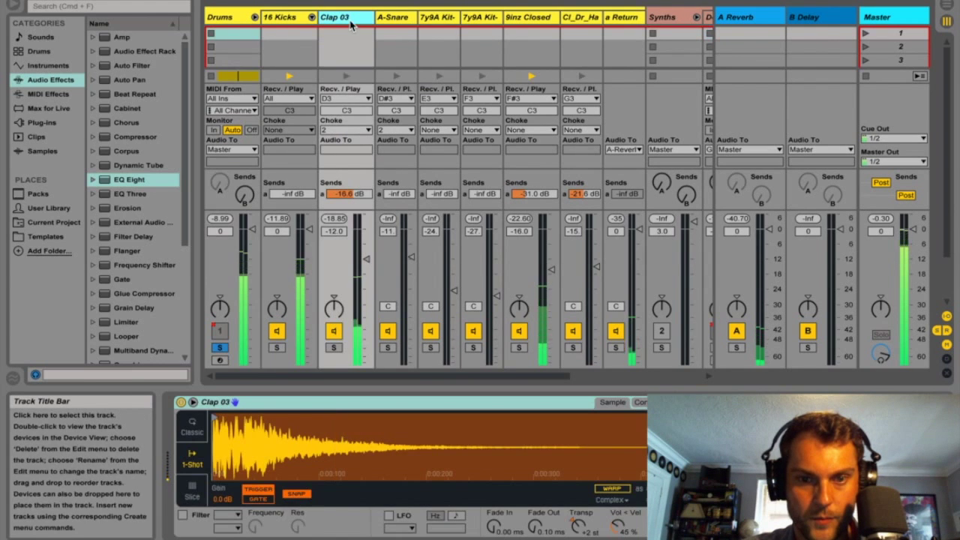
left_click_drag(132, 184, 629, 458)
- Shape the clap's EQ with -4.29 dB at 1.52 kHz (Q 8.23), 3.35 dB at 882 Hz, and 2.60 dB at 7.08 kHz (Q 2.11)
left_click_drag(616, 526, 616, 484)
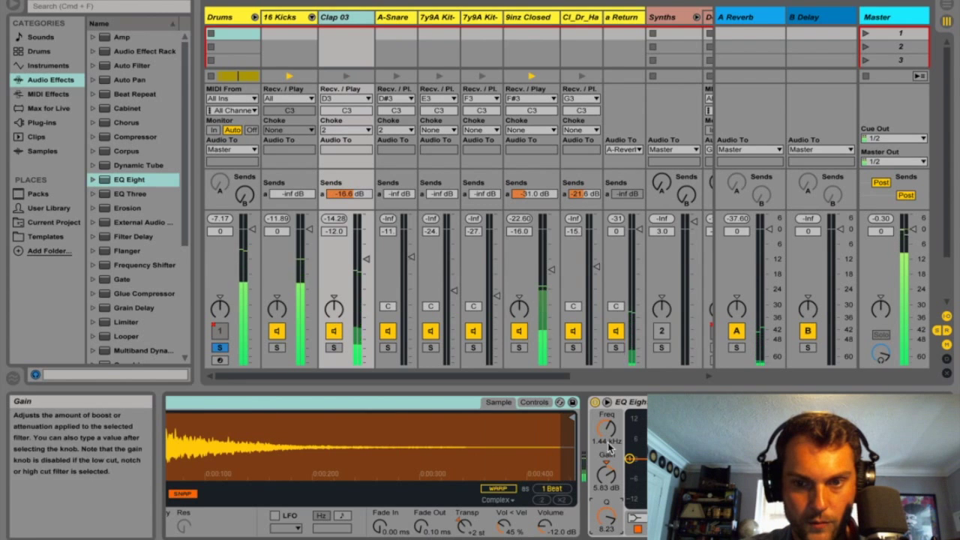
left_click_drag(629, 458, 632, 473)
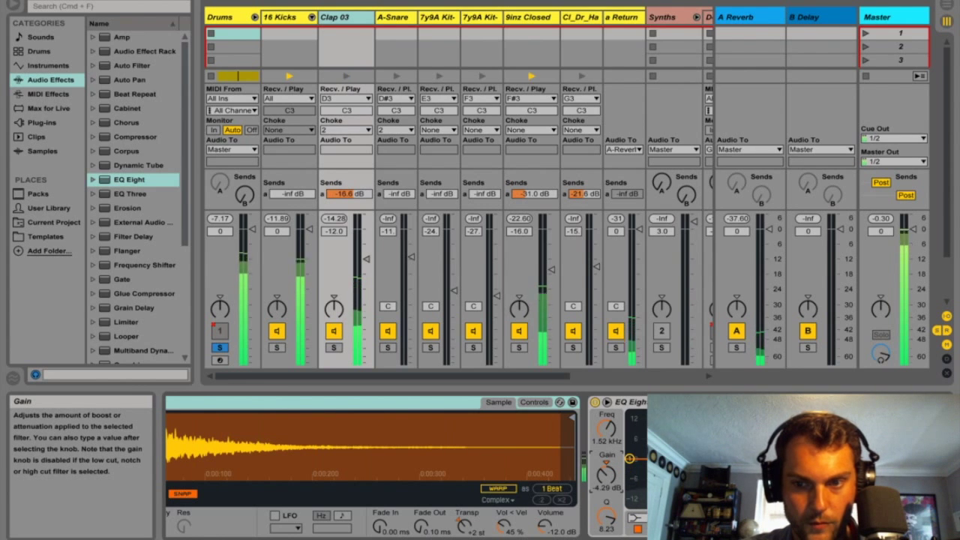
left_click_drag(605, 517, 605, 529)
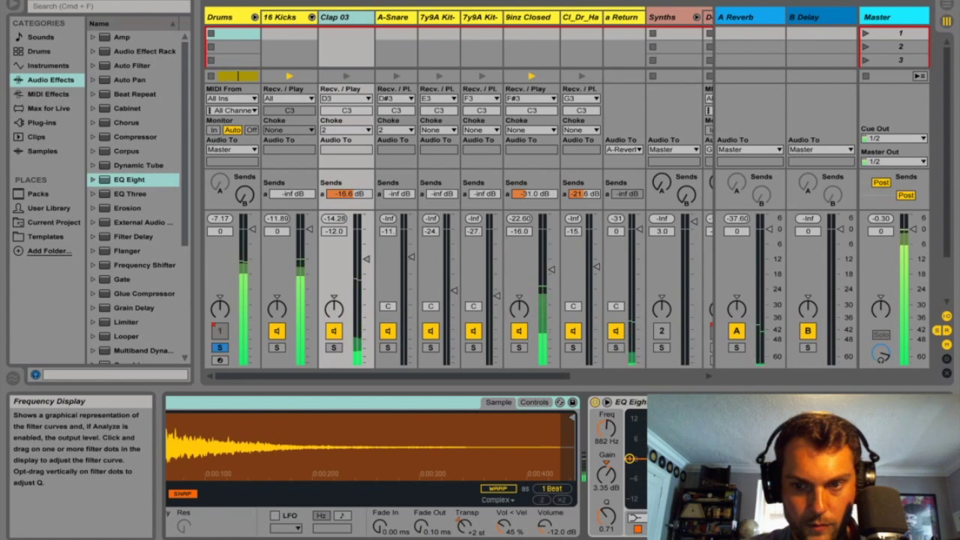
left_click_drag(607, 516, 607, 503)
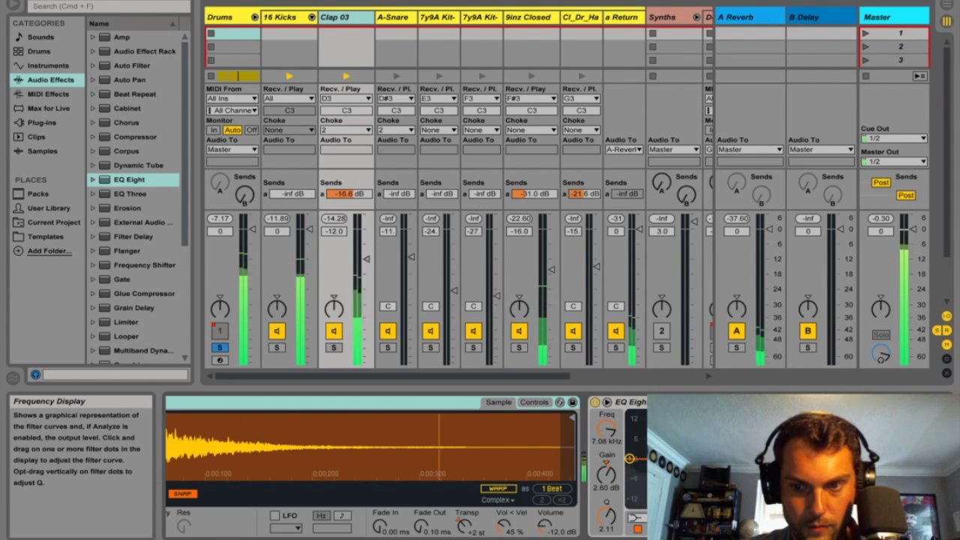
- Turn the lowest band of the clap's EQ Eight into a low cut at 169 Hz
left_click(631, 461)
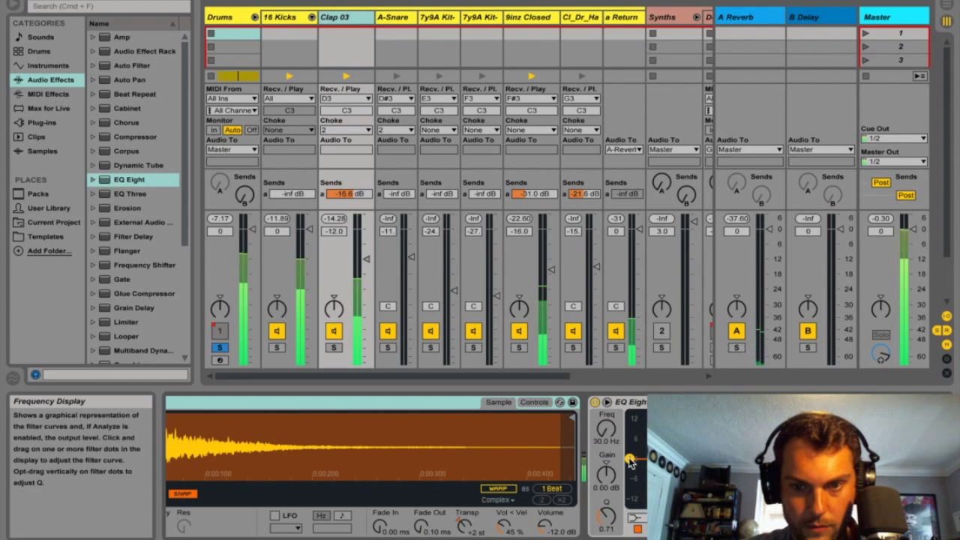
left_click_drag(606, 429, 606, 420)
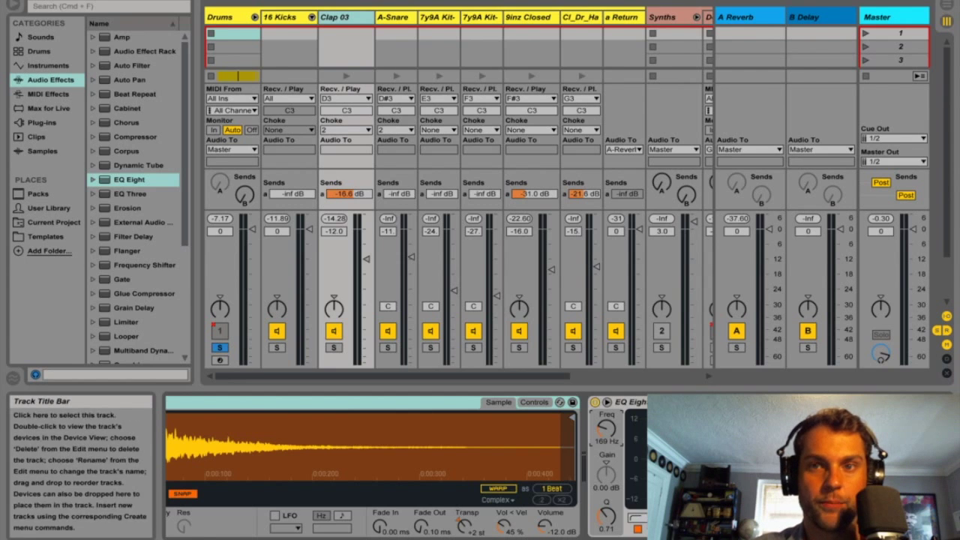
- Add an EQ Eight to the A Reverb return track and switch off the EQ Eight on the Clap 03 chain
left_click(758, 33)
left_click_drag(116, 180, 647, 469)
left_click(335, 16)
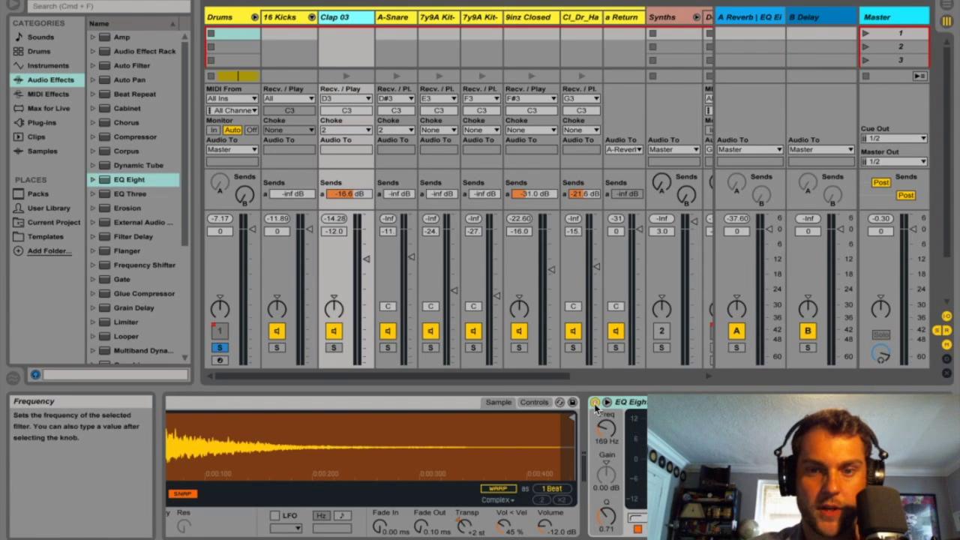
left_click(626, 402)
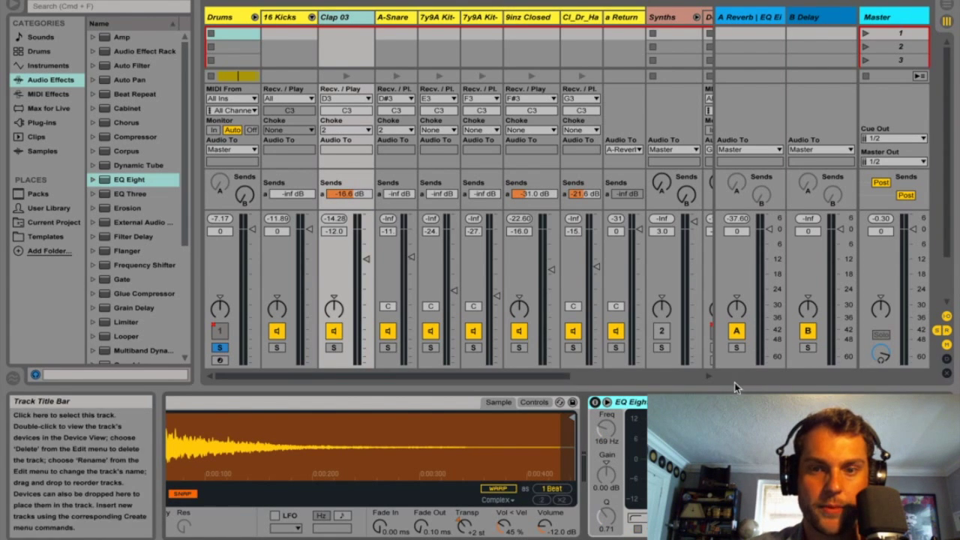
left_click(944, 529)
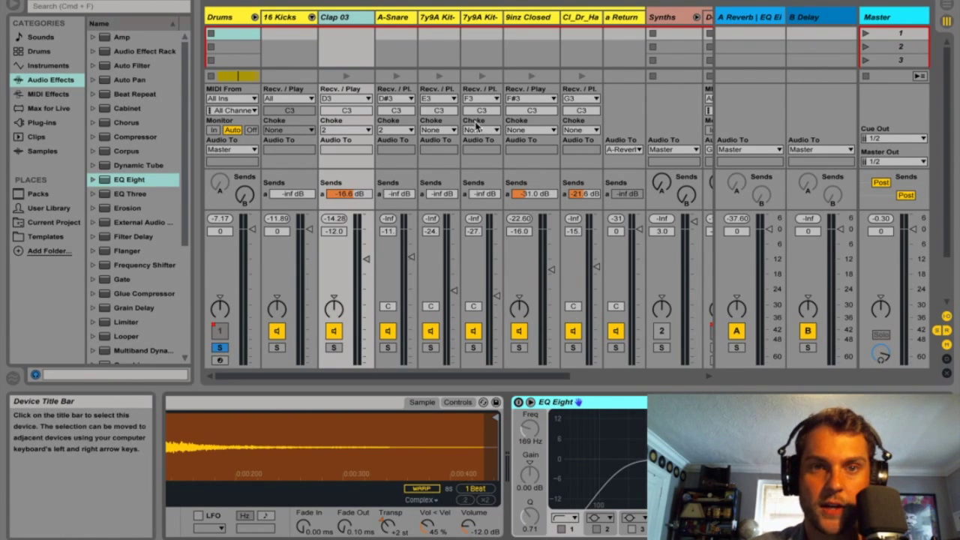
- Solo the A Reverb return during playback and show its EQ Eight in the enlarged frequency display
left_click(759, 17)
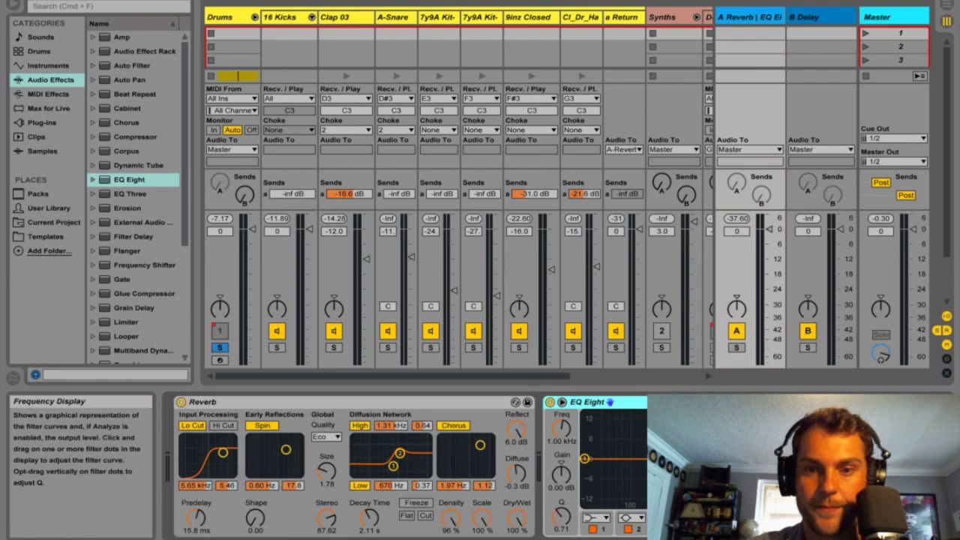
left_click(561, 403)
left_click_drag(575, 290, 574, 125)
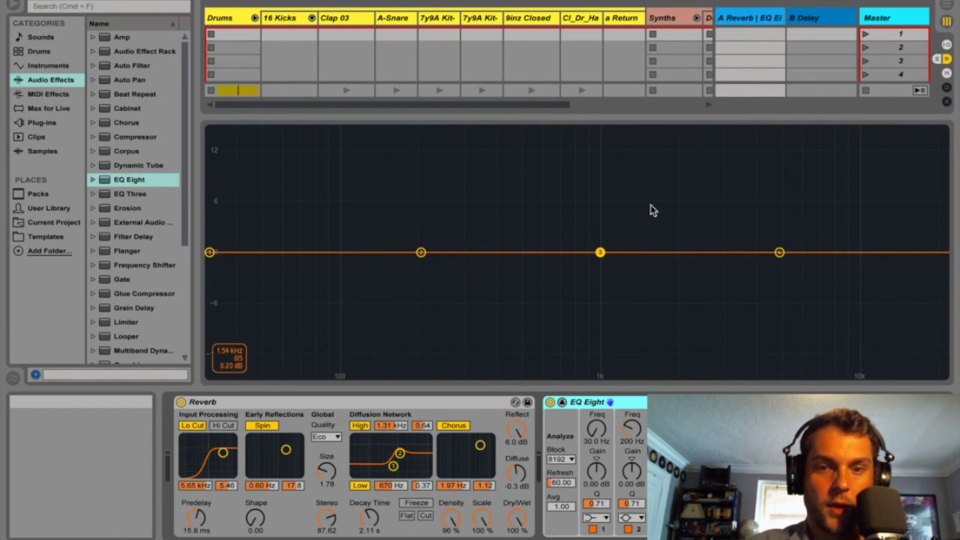
left_click(601, 253)
left_click_drag(704, 115, 739, 375)
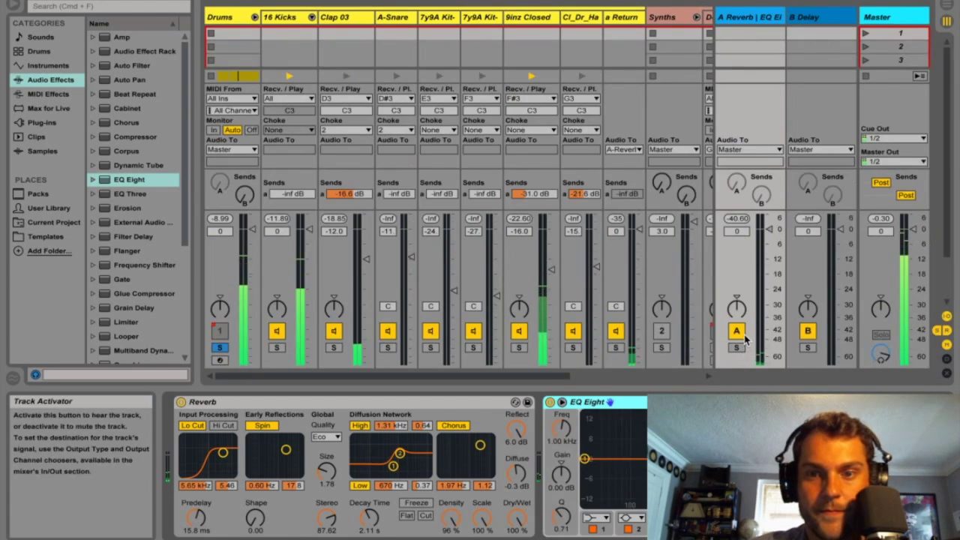
left_click(562, 402)
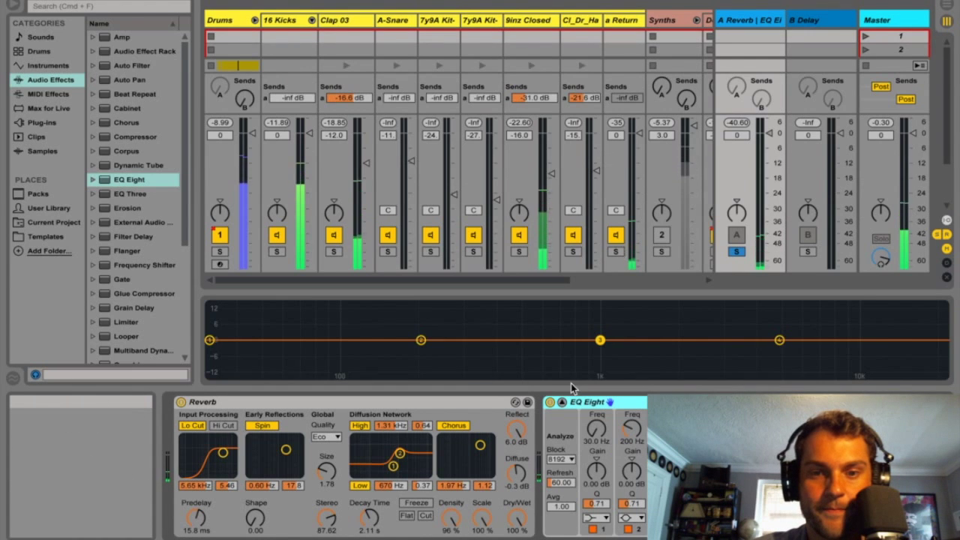
left_click_drag(603, 292, 613, 90)
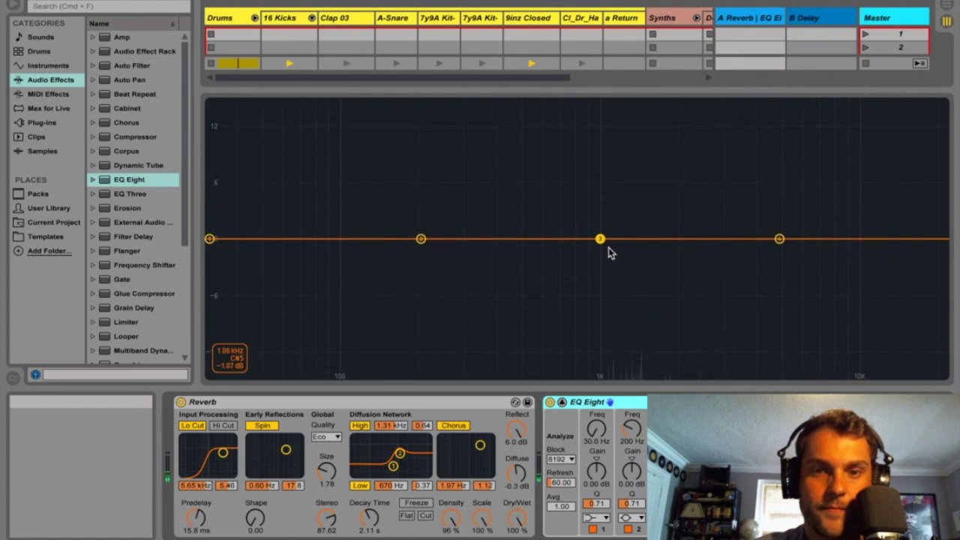
- Sweep a narrow boost with band 3 of the reverb's EQ Eight, then cut about 4 dB near 1.5 kHz
left_click_drag(600, 239, 648, 139)
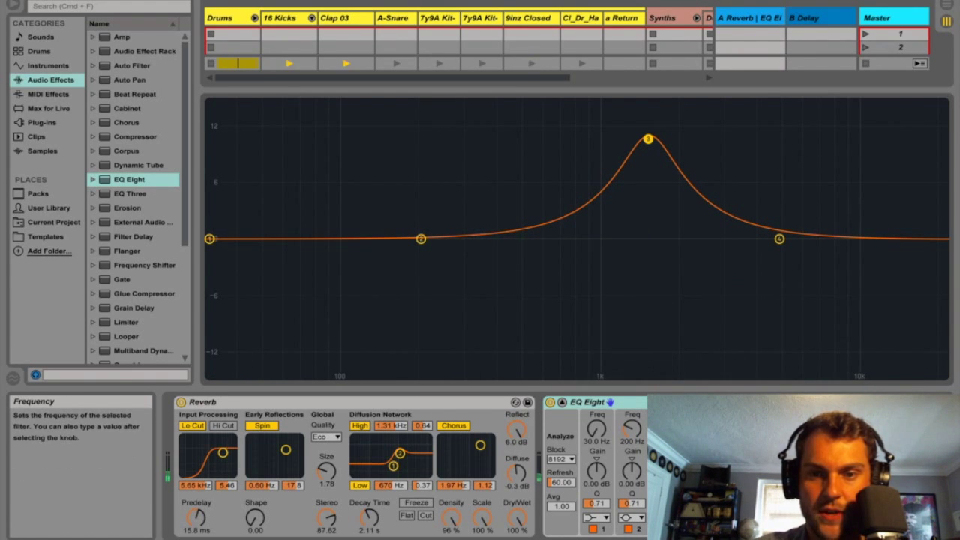
left_click_drag(648, 140, 648, 110)
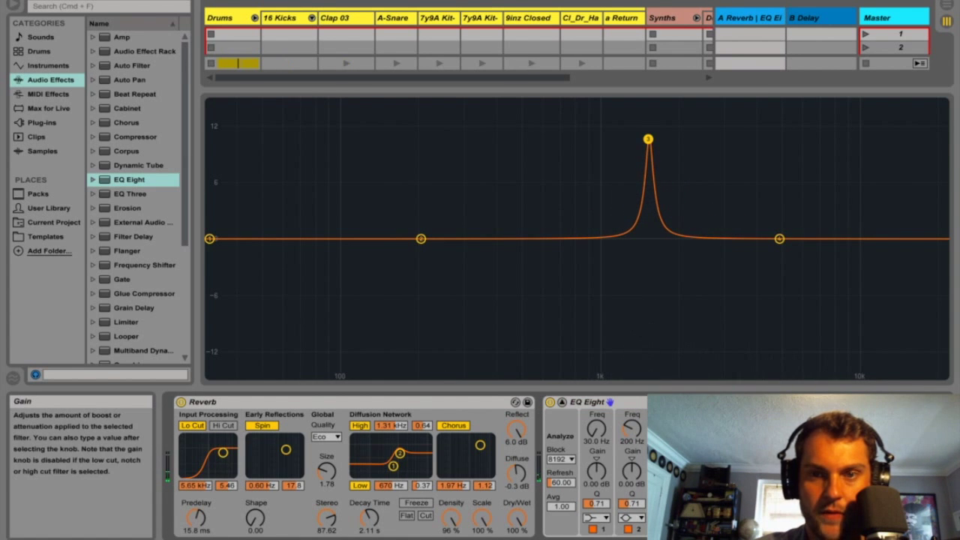
left_click_drag(648, 204, 649, 278)
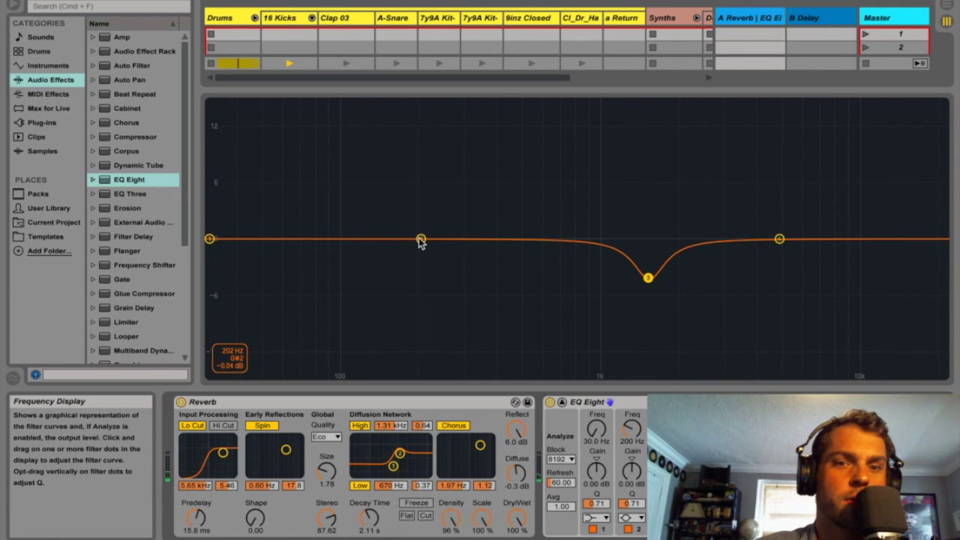
- Set band 2 of the reverb's EQ Eight to a narrow -9.52 dB cut at 1.16 kHz with Q 10.2
left_click_drag(421, 240, 436, 217)
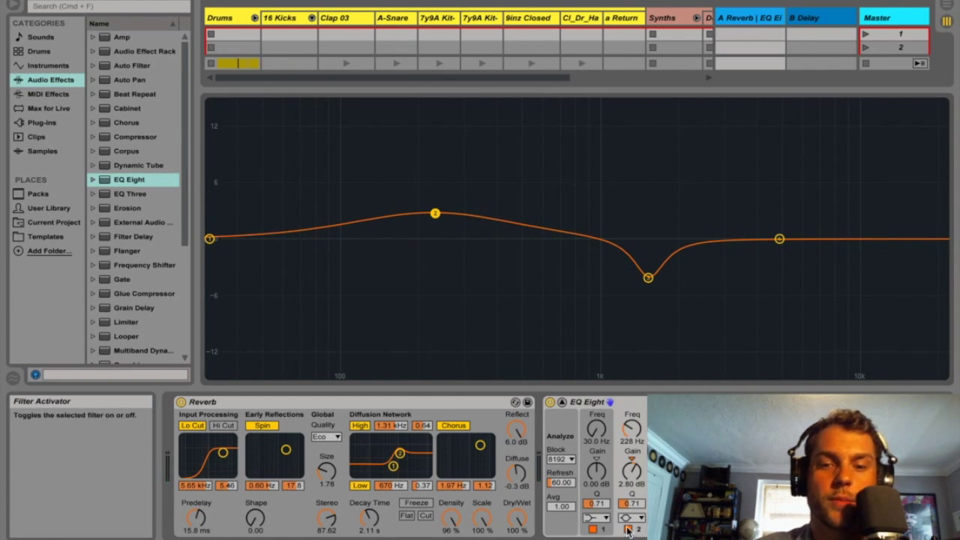
left_click_drag(631, 504, 559, 388)
left_click_drag(439, 219, 617, 181)
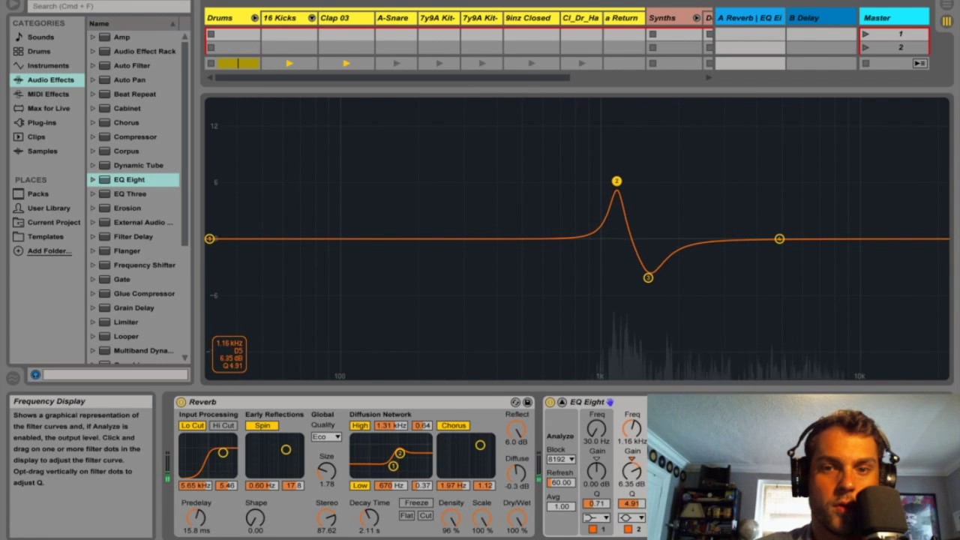
mouse_move(630, 503)
left_mouse_down()
mouse_move(630, 472)
mouse_move(632, 510)
left_mouse_up()
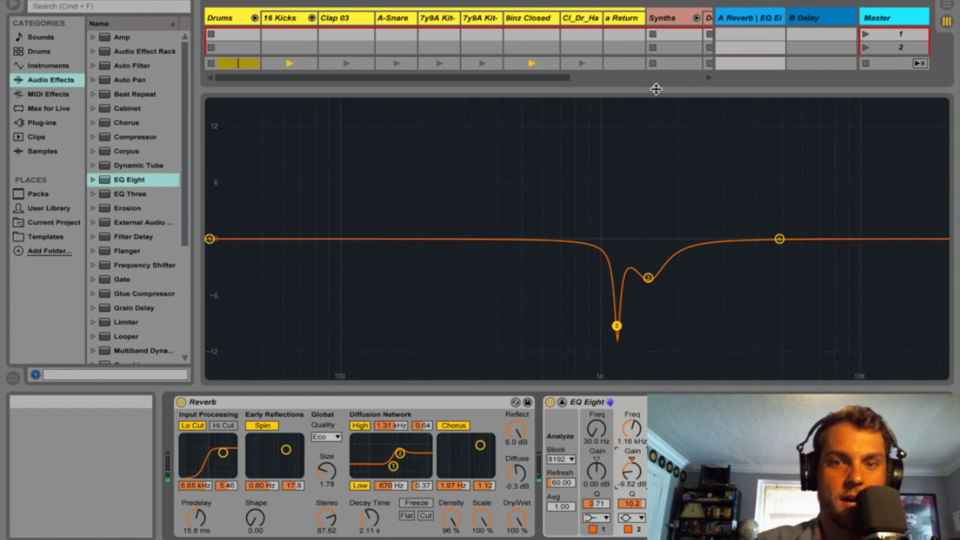
- Turn band 1 of the reverb's EQ Eight into a low cut at 271 Hz
left_click(211, 240)
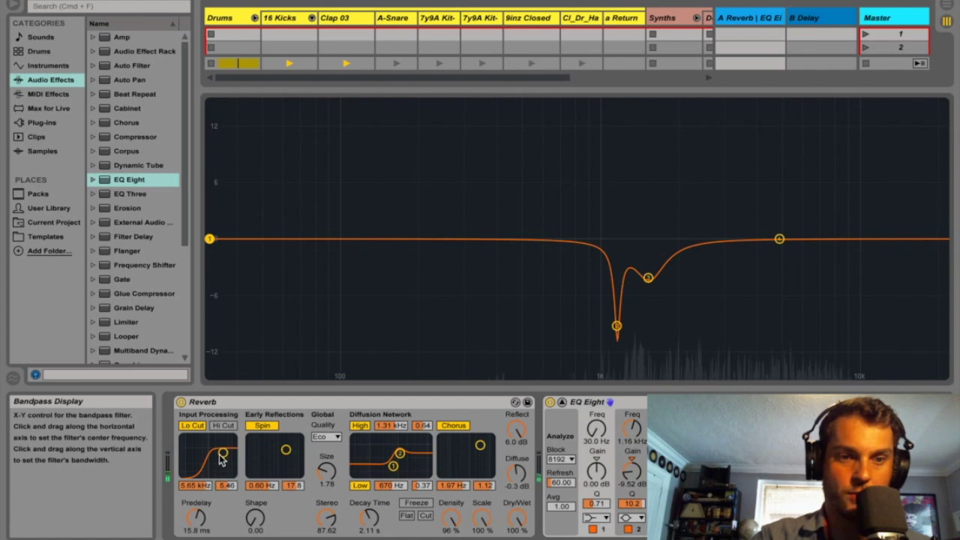
left_click(596, 518)
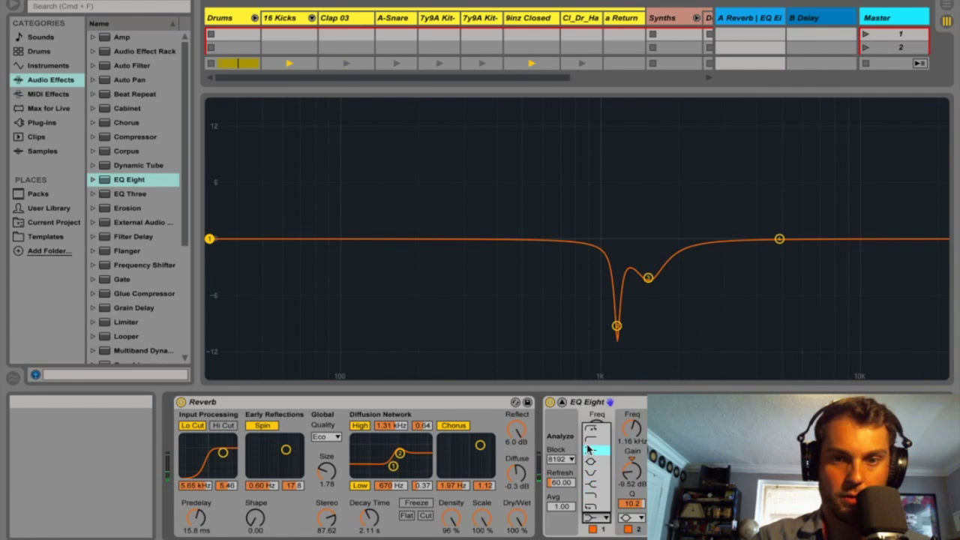
left_click(589, 448)
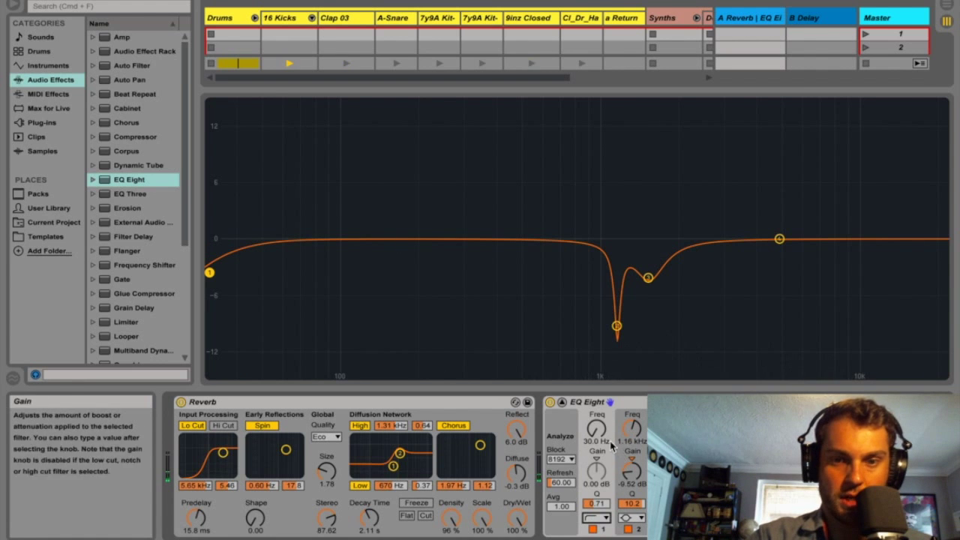
left_click_drag(597, 429, 597, 398)
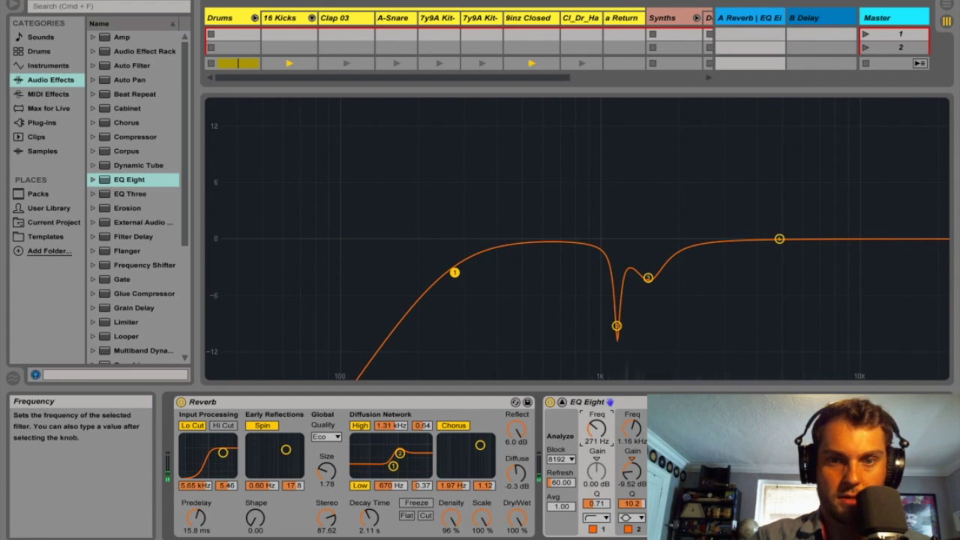
- Collapse the enlarged EQ display back to the mixer, unsolo the A Reverb return, and stop playback
left_click_drag(557, 89, 557, 383)
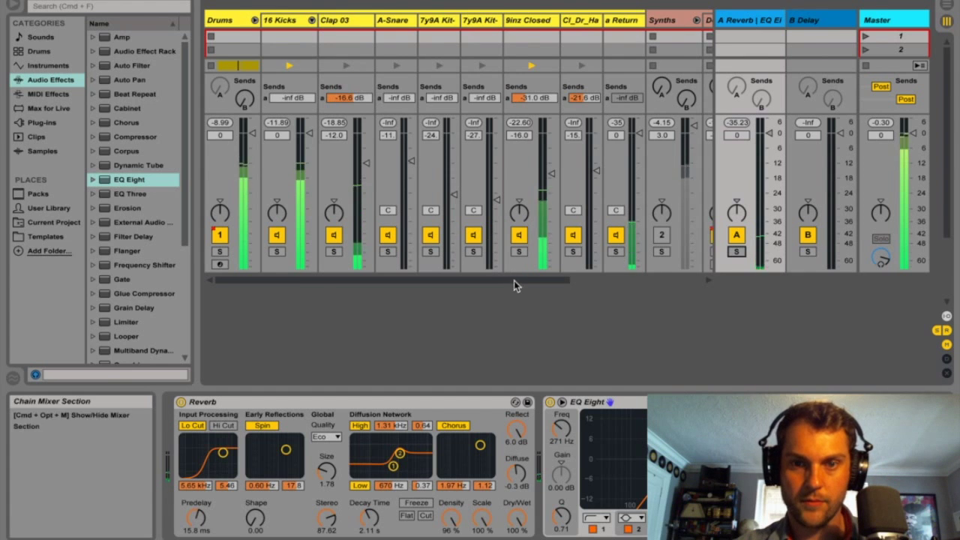
left_click_drag(513, 280, 403, 290)
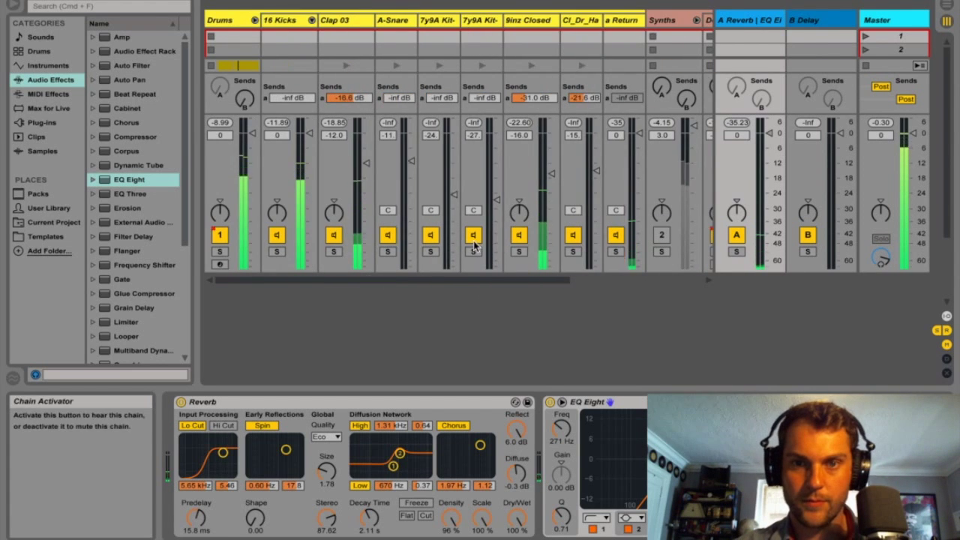
key("Tab")
key("Tab")
key("space")
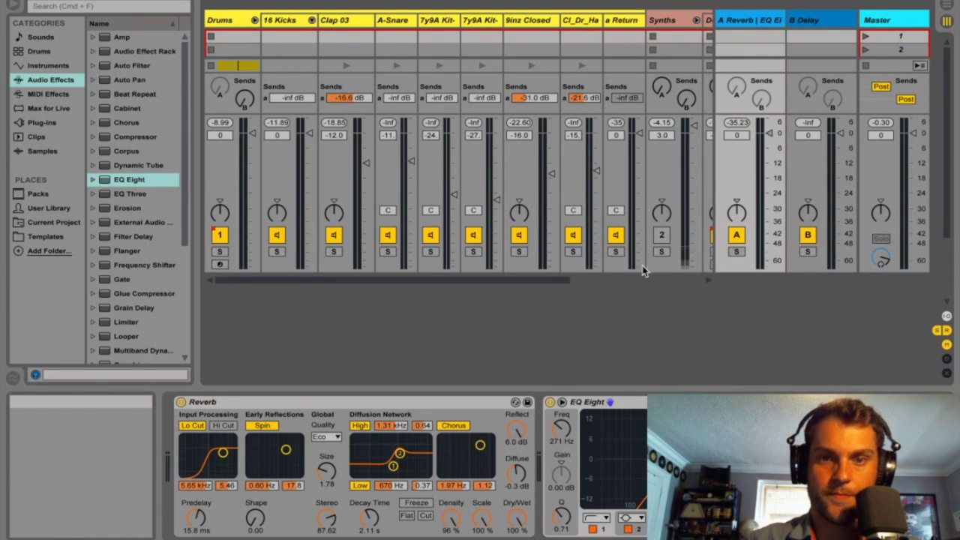
left_click_drag(553, 280, 486, 290)
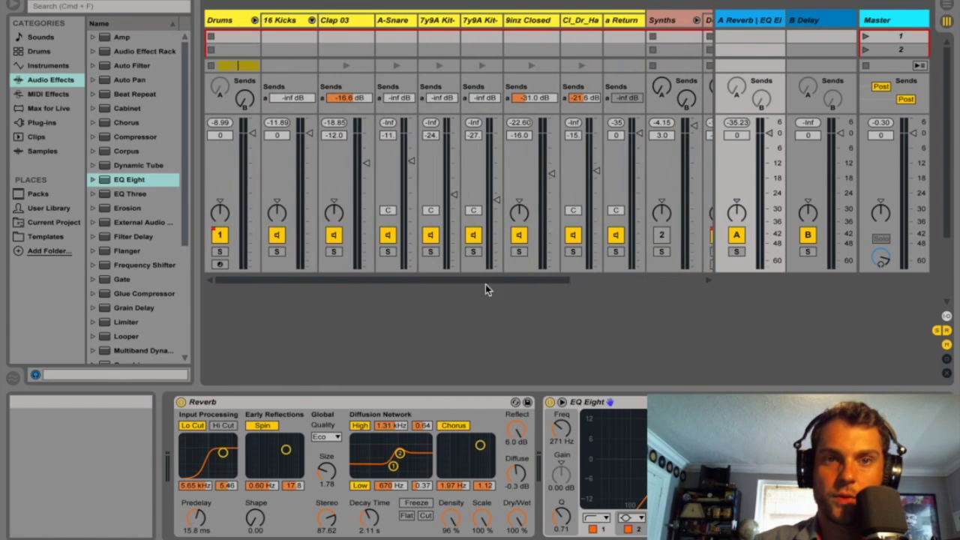
- Solo the Drums track and briefly audition the drums with the equalized reverb
left_click(220, 235)
left_click(220, 251)
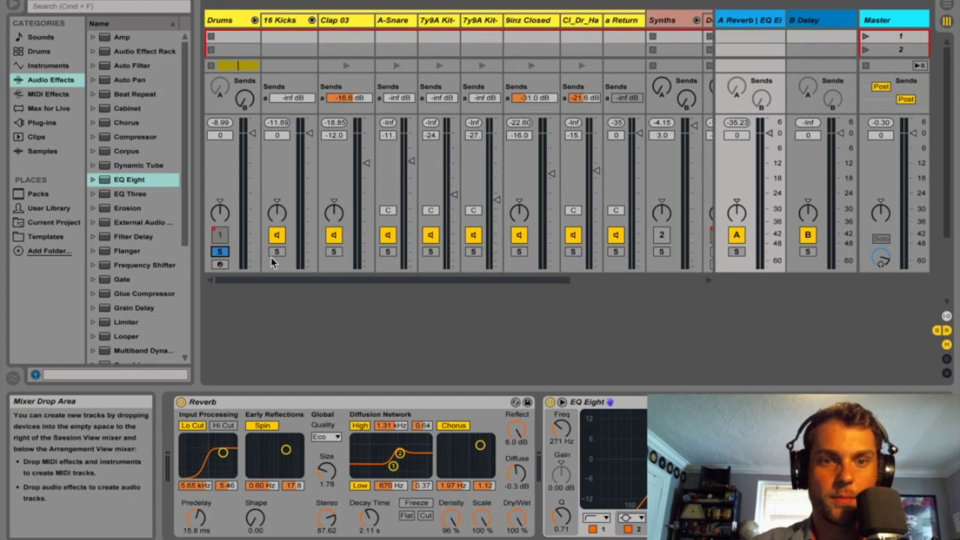
key("space")
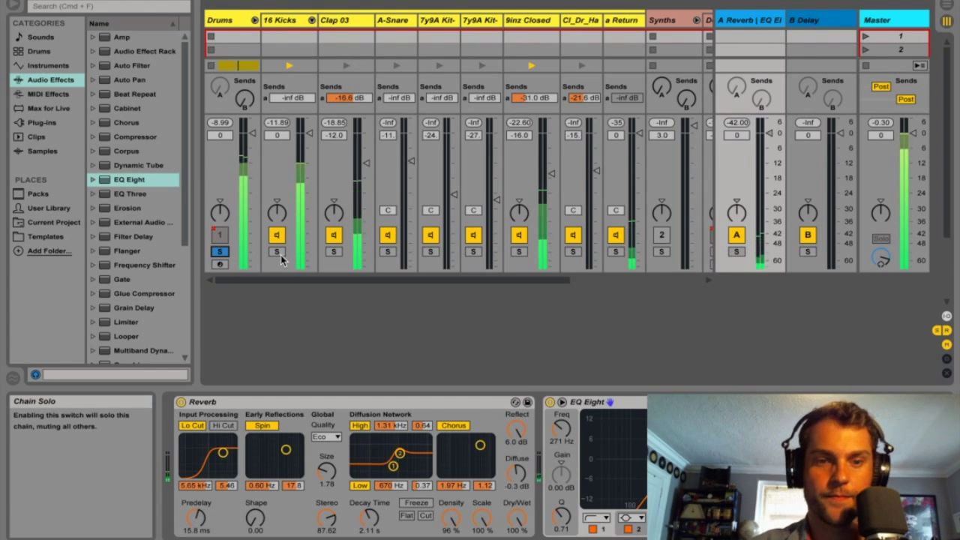
key("space")
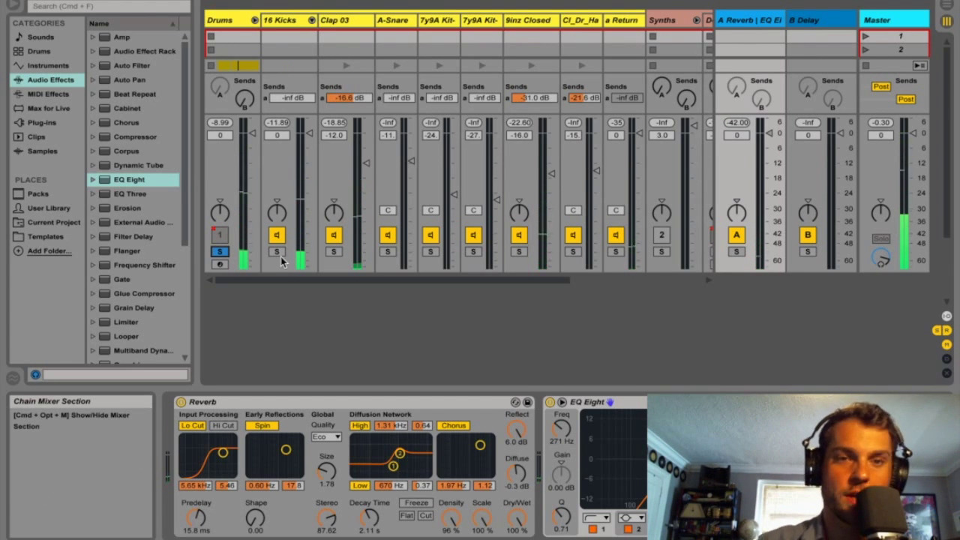
- Take the Drums track out of solo and show the Master track's device chain
left_click(338, 23)
left_click(517, 403)
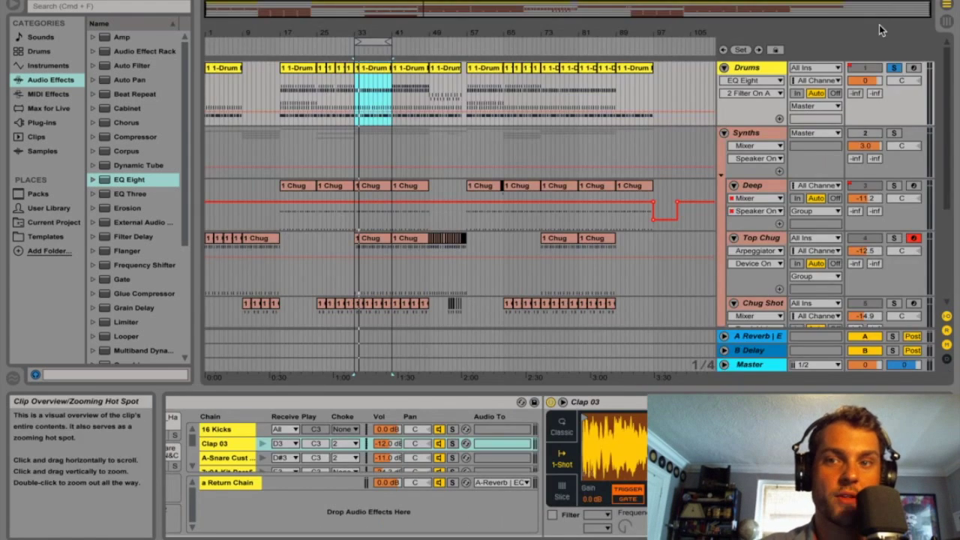
key("Tab")
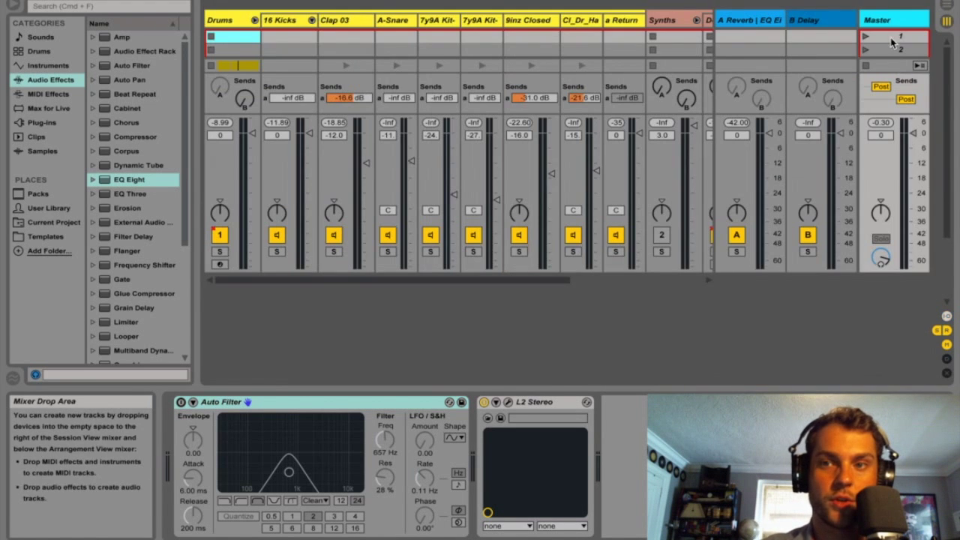
left_click(886, 21)
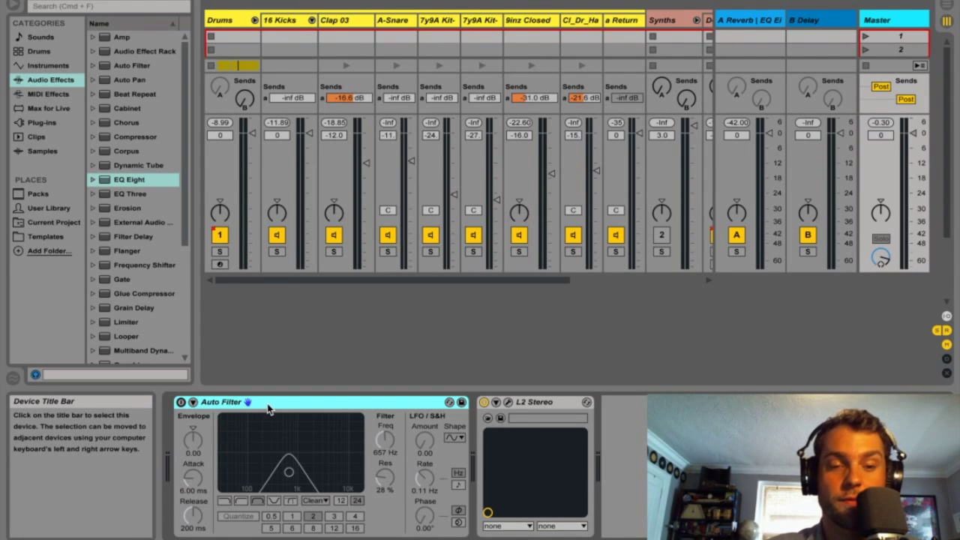
- Enable the Master track's Auto Filter and sweep its band-pass filter to 1.01 kHz with 25% resonance
left_click(180, 403)
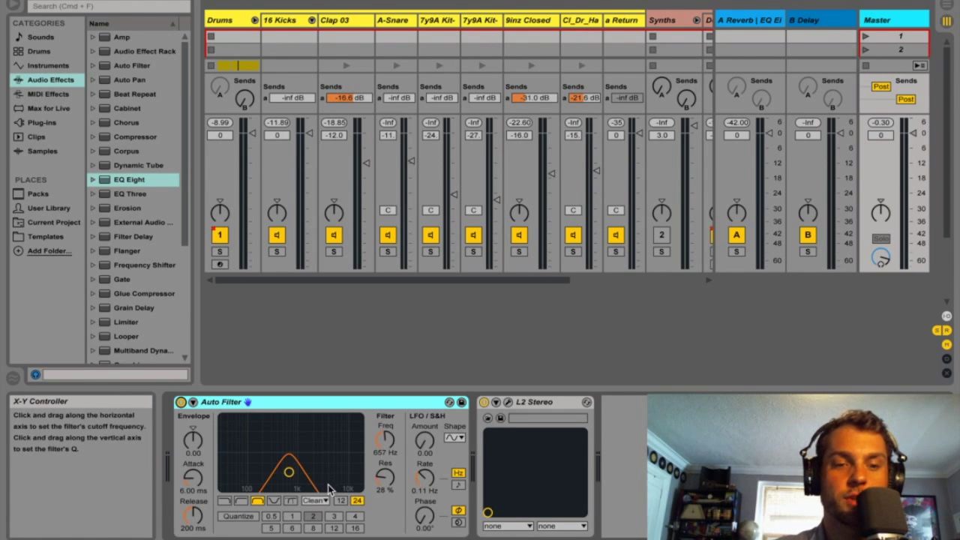
key("space")
left_click_drag(290, 472, 262, 472)
left_click_drag(277, 473, 298, 476)
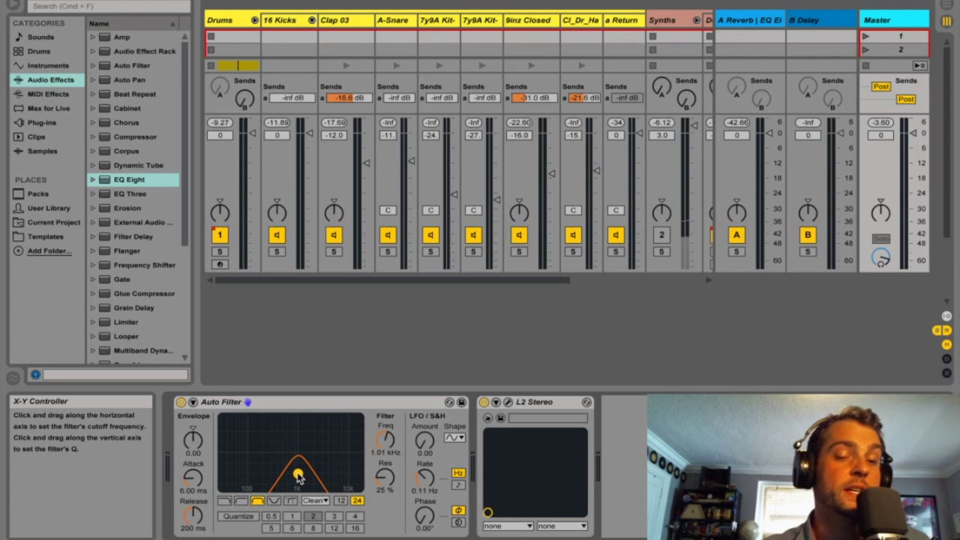
- Switch the Master's Auto Filter to low-pass with 16% resonance and a 140 Hz cutoff
left_click(240, 502)
left_click(224, 502)
left_click(240, 502)
left_click(223, 502)
left_click_drag(386, 477, 387, 481)
left_click_drag(385, 441, 385, 459)
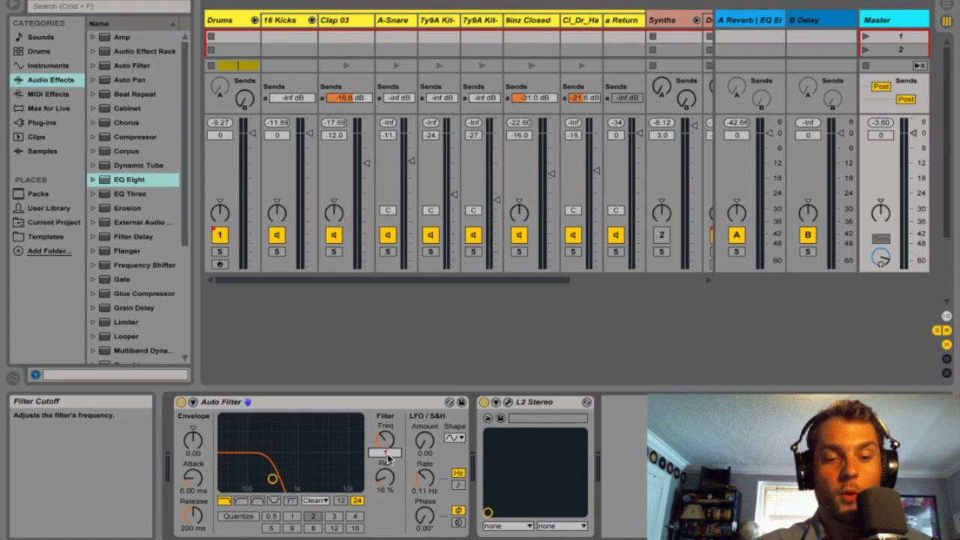
key("Return")
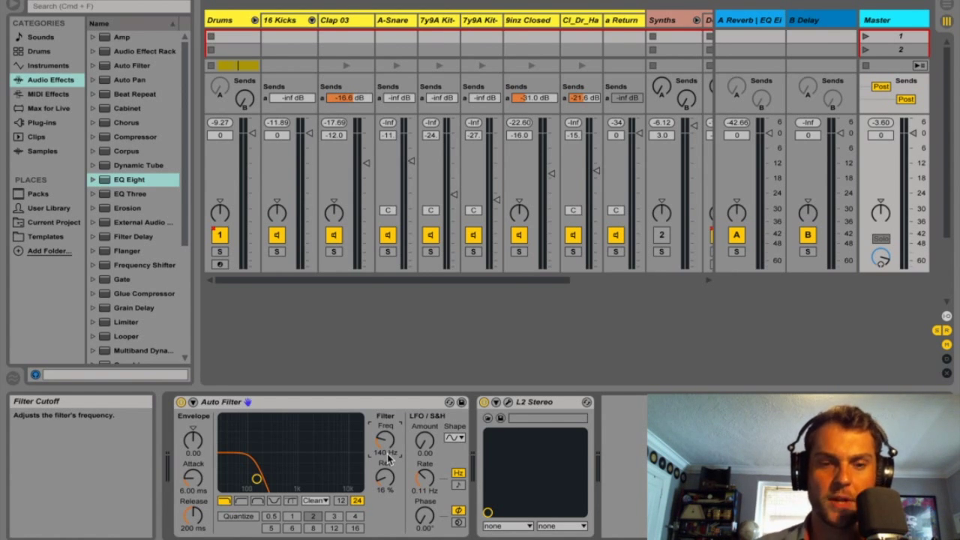
- Play the mix with the Synths group unmuted and sweep the low-pass cutoff down to 44 Hz and back up to about 114 Hz
key("space")
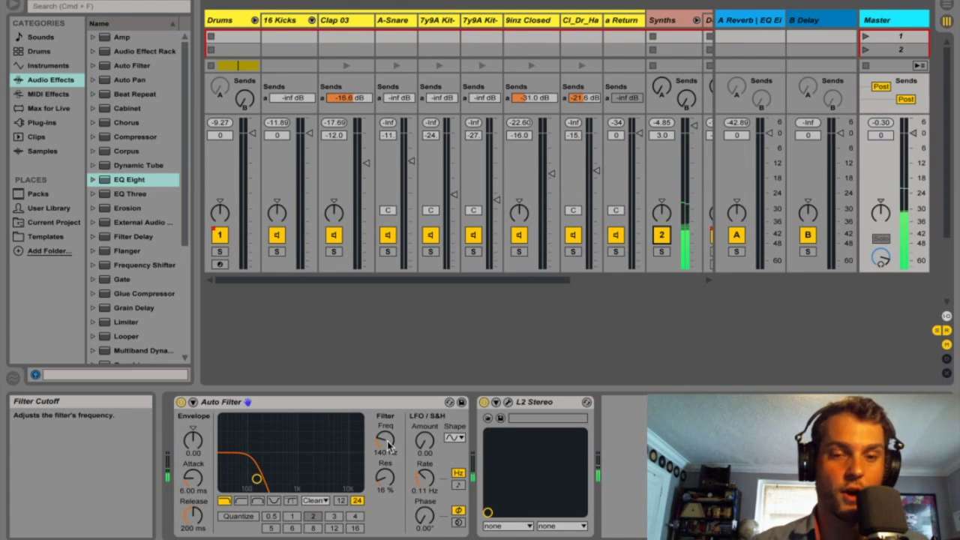
left_click_drag(387, 447, 388, 480)
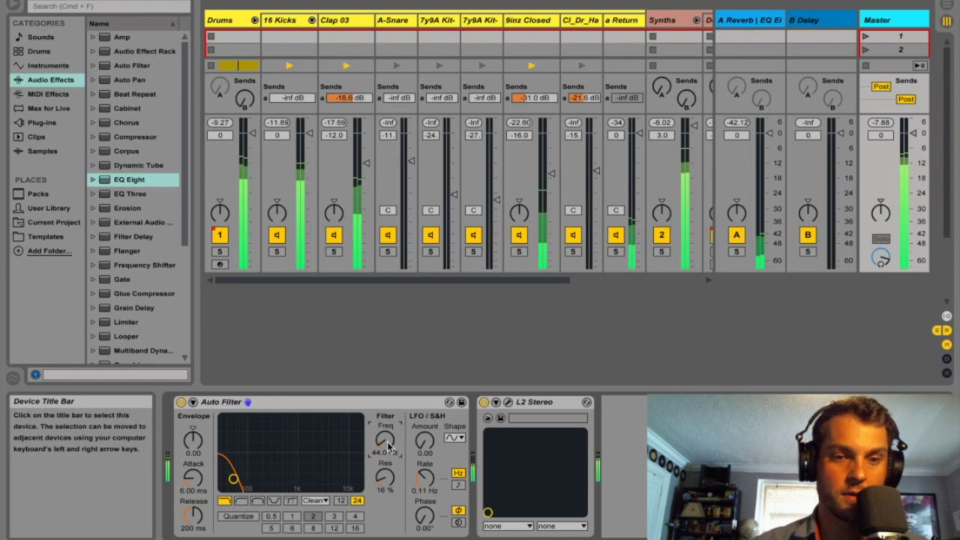
left_click_drag(388, 480, 389, 448)
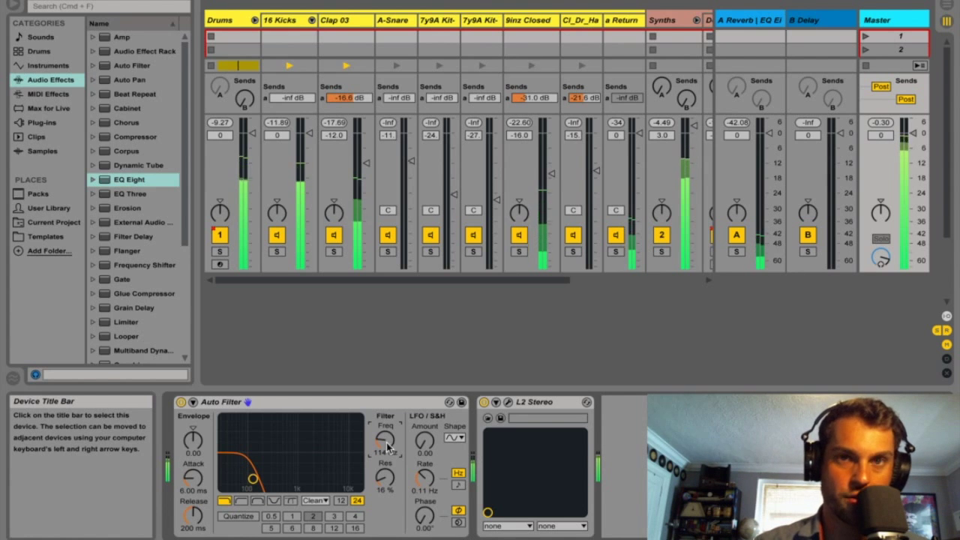
- Sweep the low-pass cutoff of the Master's Auto Filter up through 250 Hz to 888 Hz while the mix plays
left_click_drag(390, 448, 389, 437)
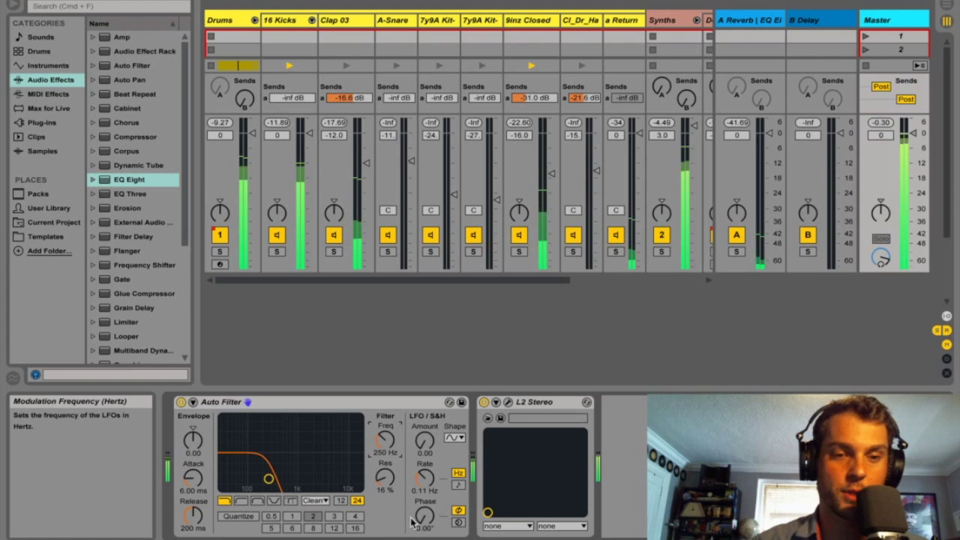
left_click_drag(385, 440, 385, 410)
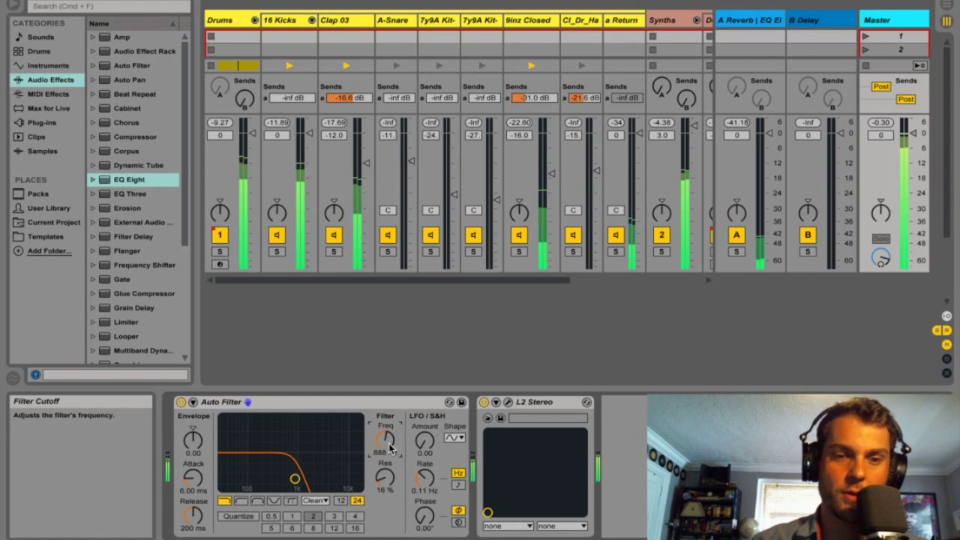
- Solo the Top Chug track in the Synths group and show its device chain
scroll(440, 235, "right", 10)
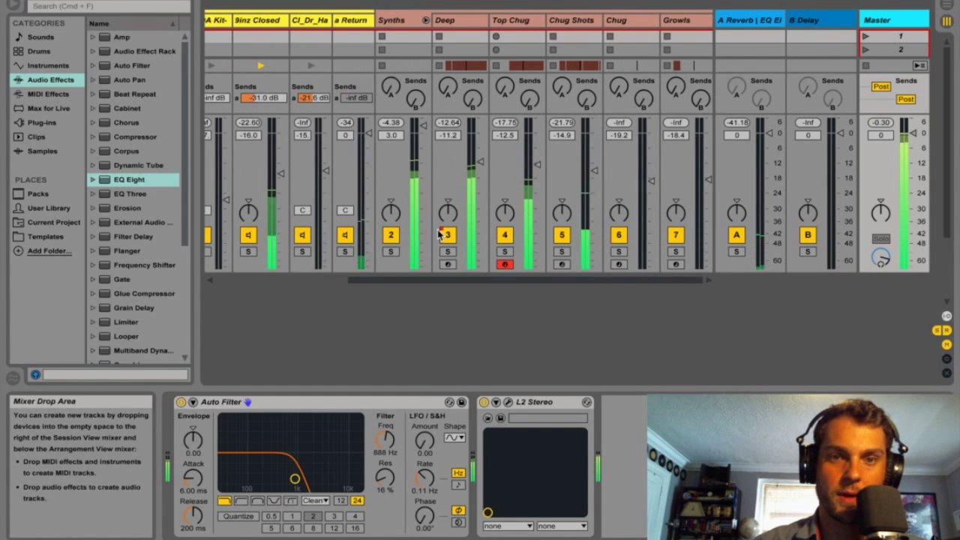
left_click(394, 20)
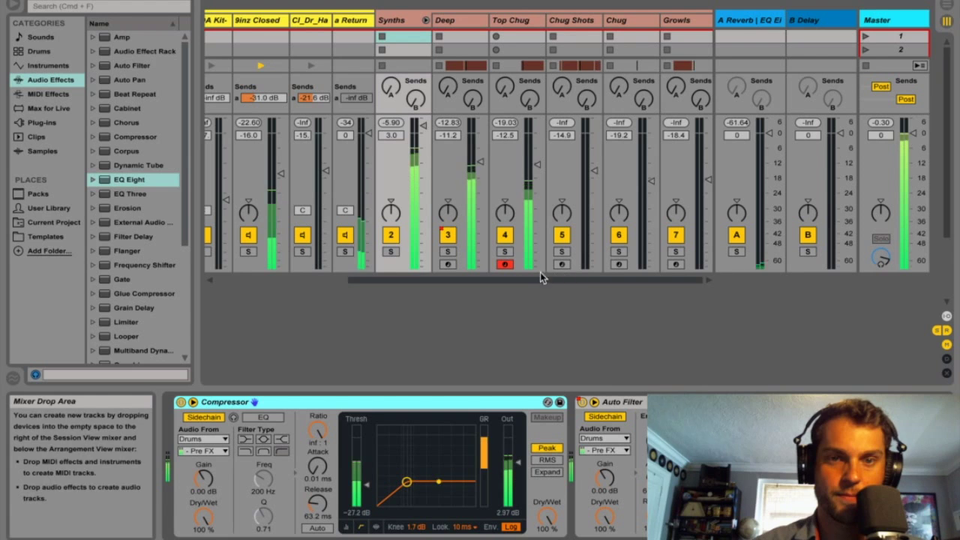
left_click(505, 236)
left_click(505, 236)
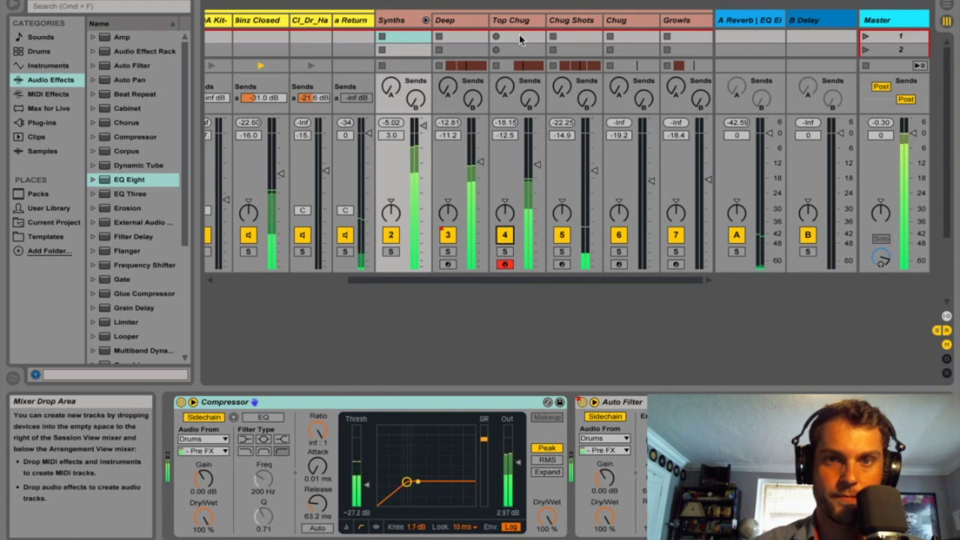
left_click(511, 20)
left_click(505, 251)
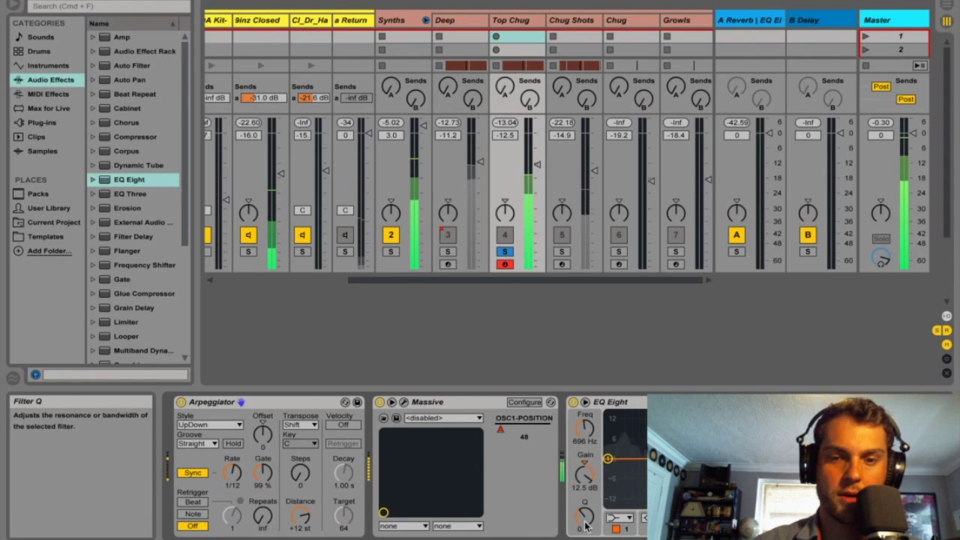
- Set the 696 Hz band of Top Chug's EQ Eight to Q 3.06 and gain -2.38 dB, and take the track out of solo
left_click_drag(585, 516, 585, 523)
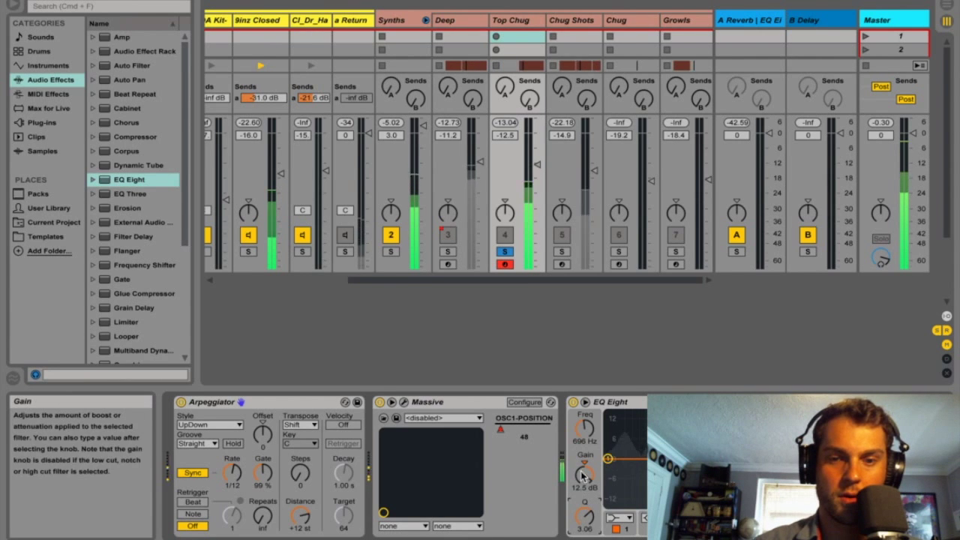
left_click_drag(584, 471, 584, 479)
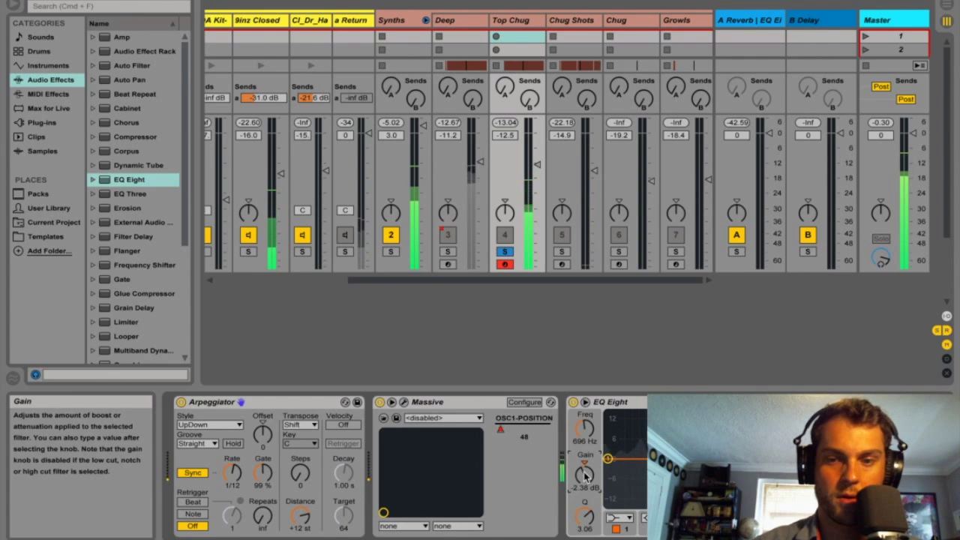
left_click(502, 254)
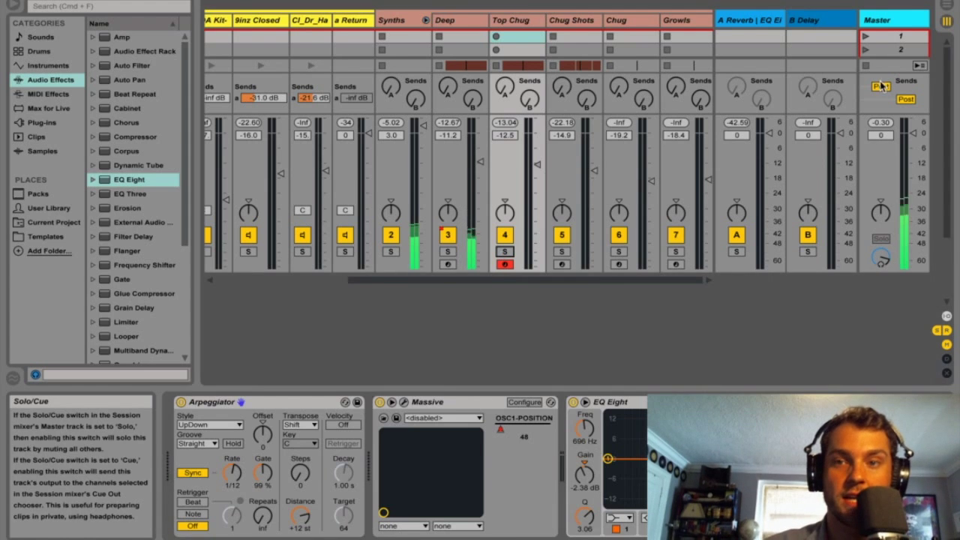
- Raise the low-pass cutoff of the Master's Auto Filter through about 2.5 kHz up to 19.9 kHz
left_click(898, 20)
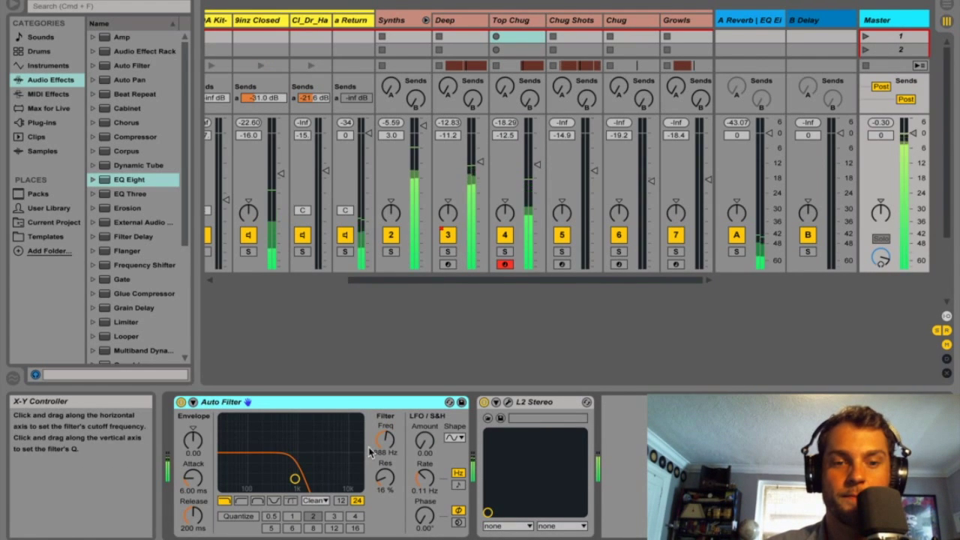
left_click_drag(385, 445, 385, 424)
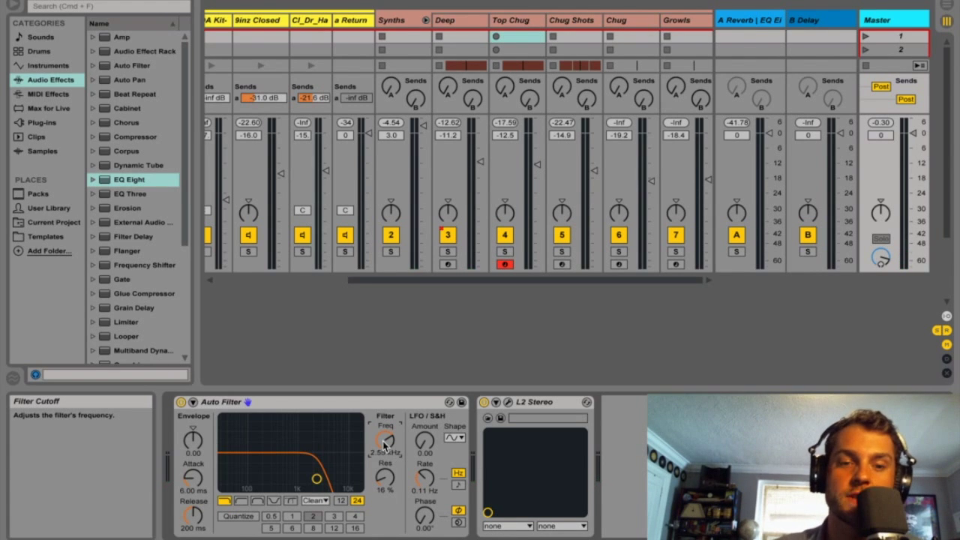
left_click_drag(384, 444, 385, 422)
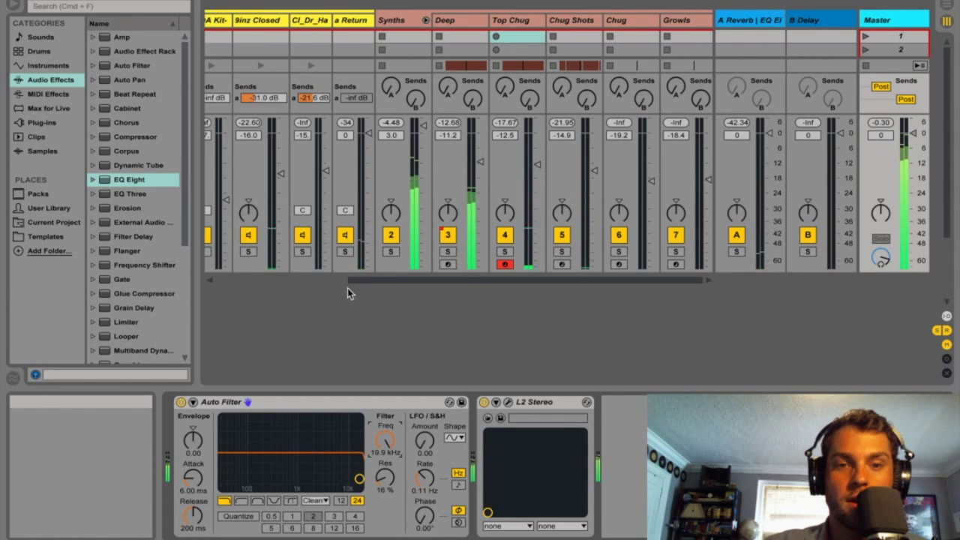
- Switch the Master's Auto Filter to high-pass and, with the Synths group muted, play the mix while lowering the cutoff to 6.94 kHz
left_click(391, 235)
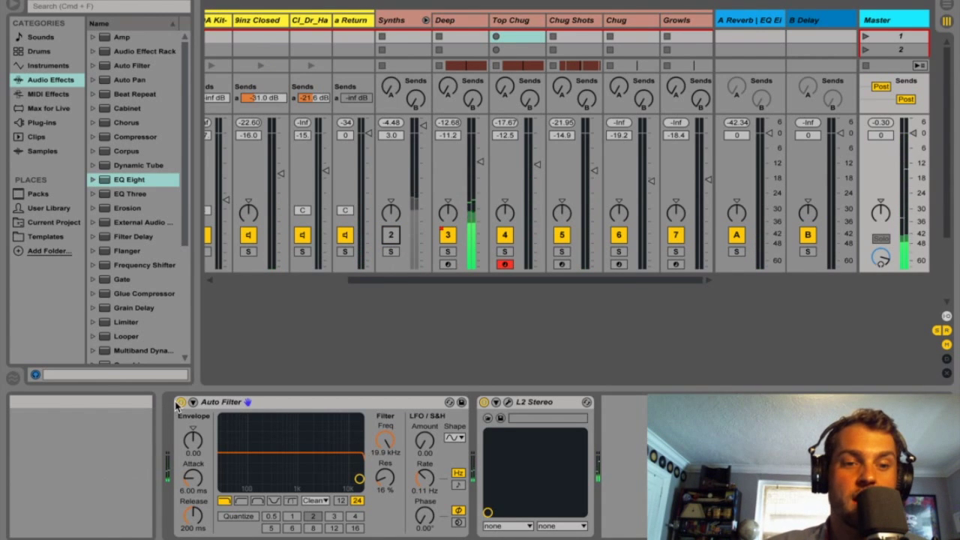
left_click(241, 501)
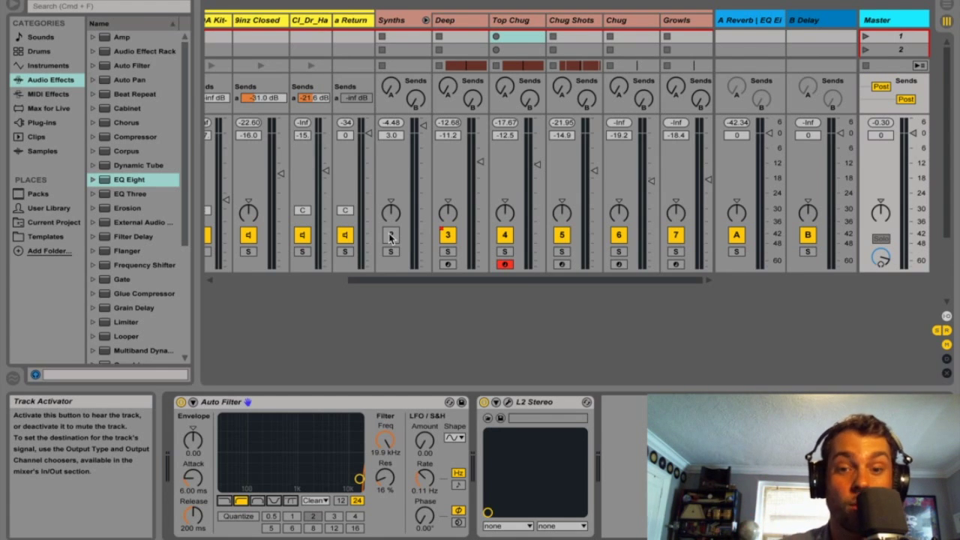
key("space")
left_click_drag(385, 441, 385, 461)
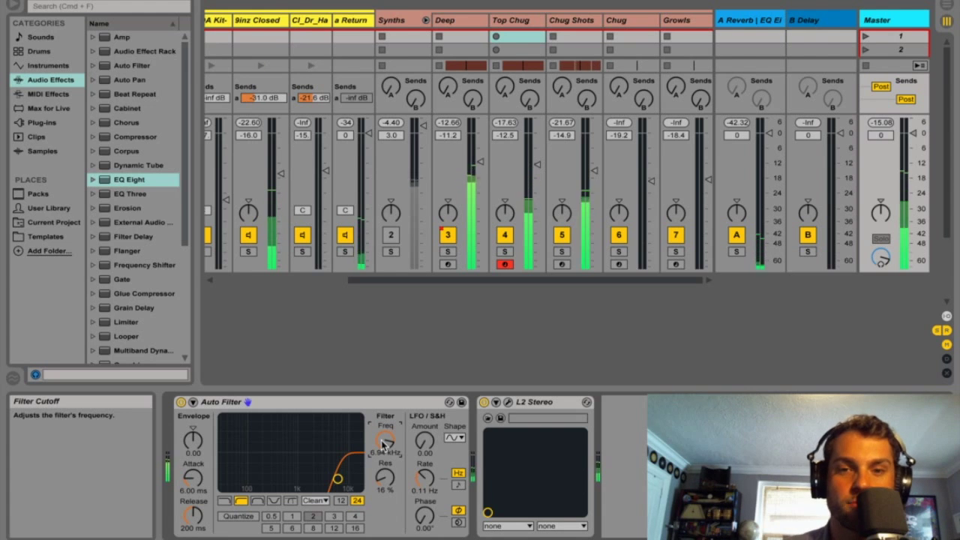
- Unmute the Synths group and compare its sound with its sidechained Auto Filter bypassed and re-enabled
left_click(391, 237)
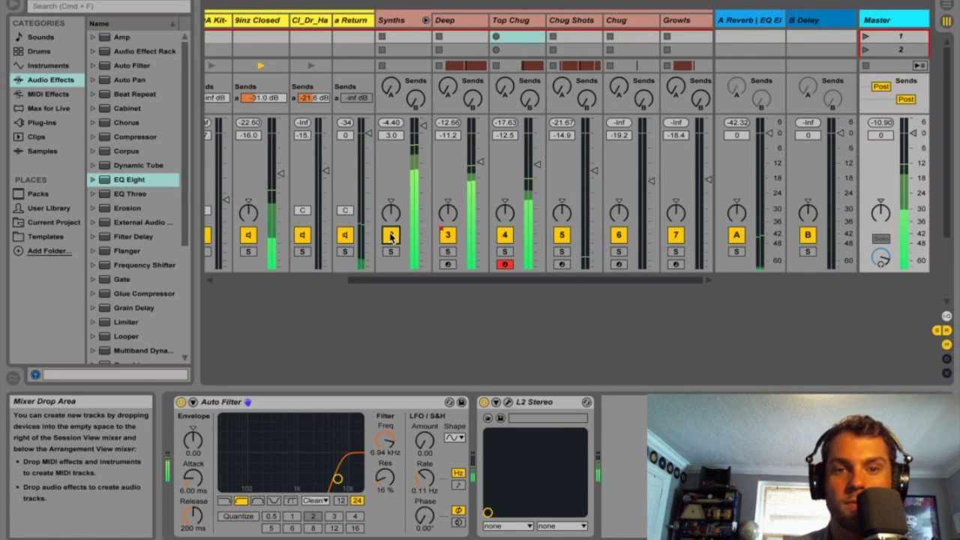
left_click(393, 20)
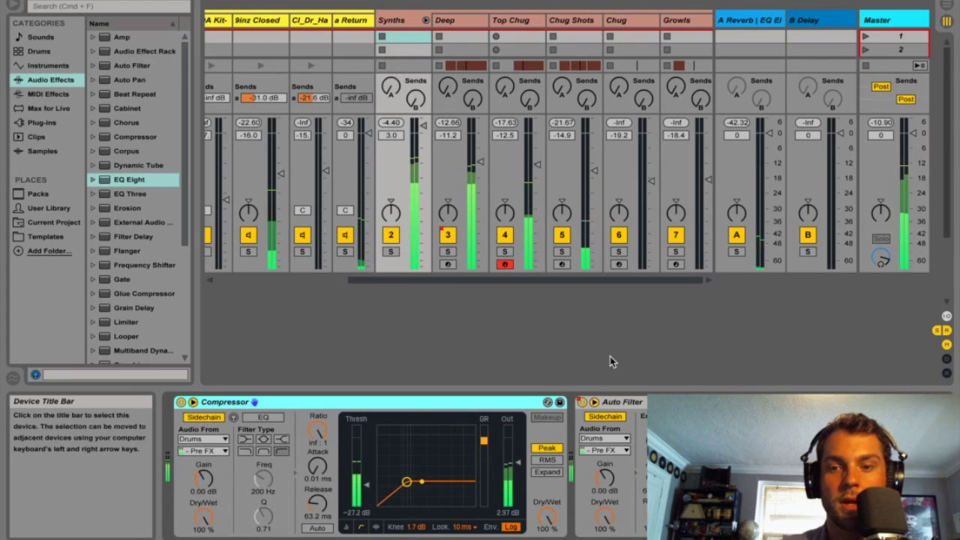
scroll(538, 422, "right", 3)
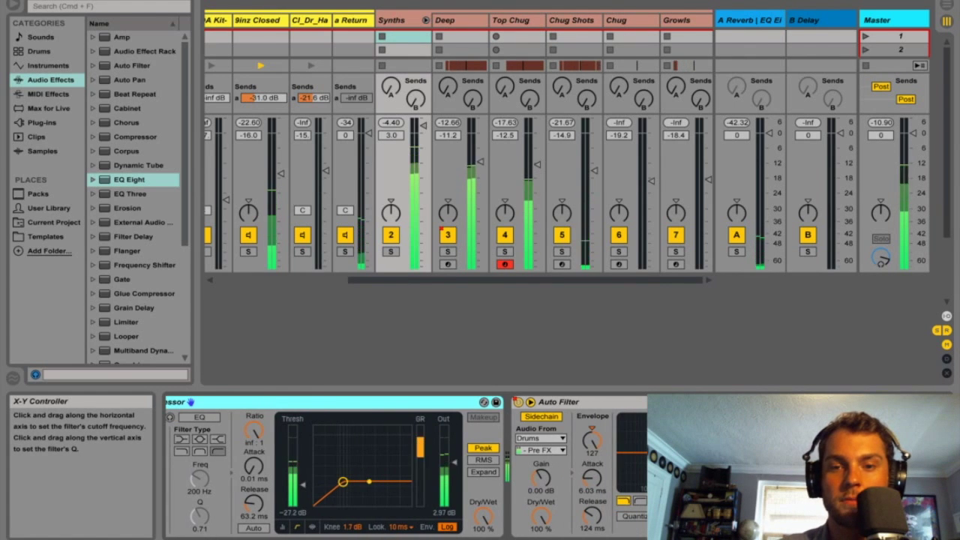
left_click(518, 403)
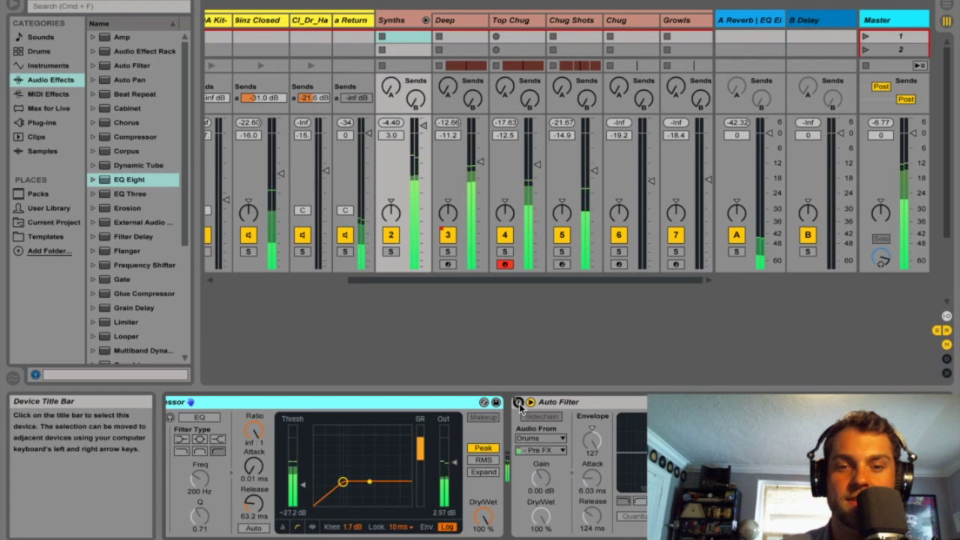
left_click(518, 403)
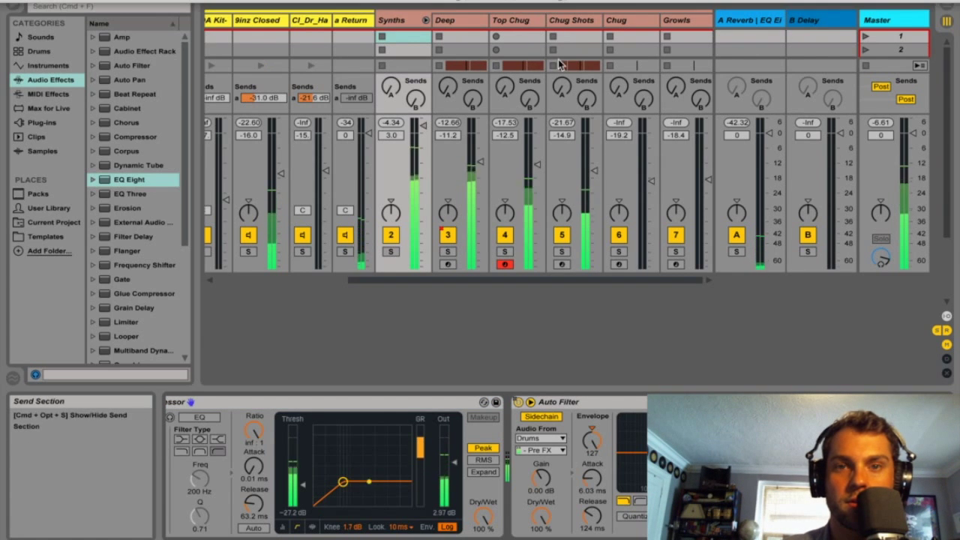
- Sweep the high-pass cutoff of the Master's Auto Filter down through 2.42 kHz, 1.10 kHz and 614 Hz to 26 Hz
left_click(907, 21)
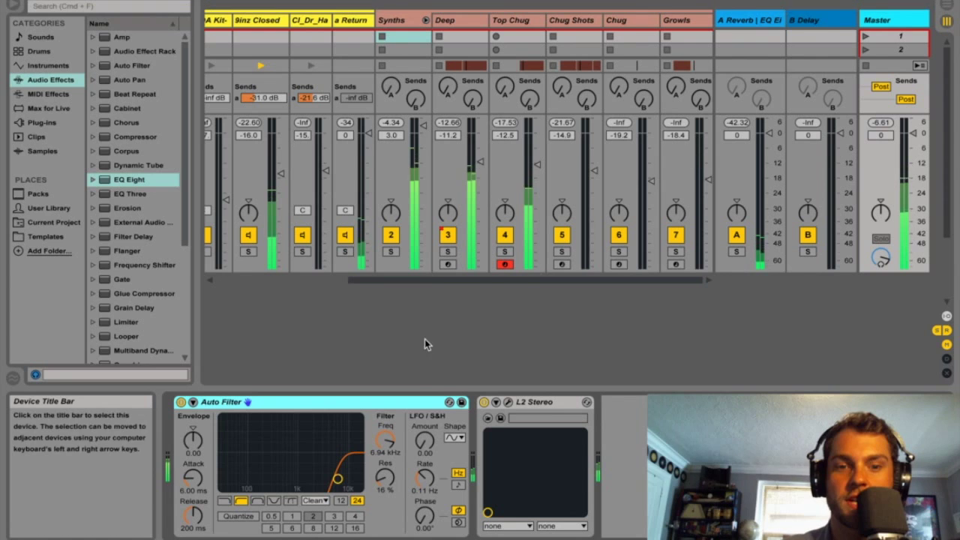
left_click_drag(389, 438, 389, 464)
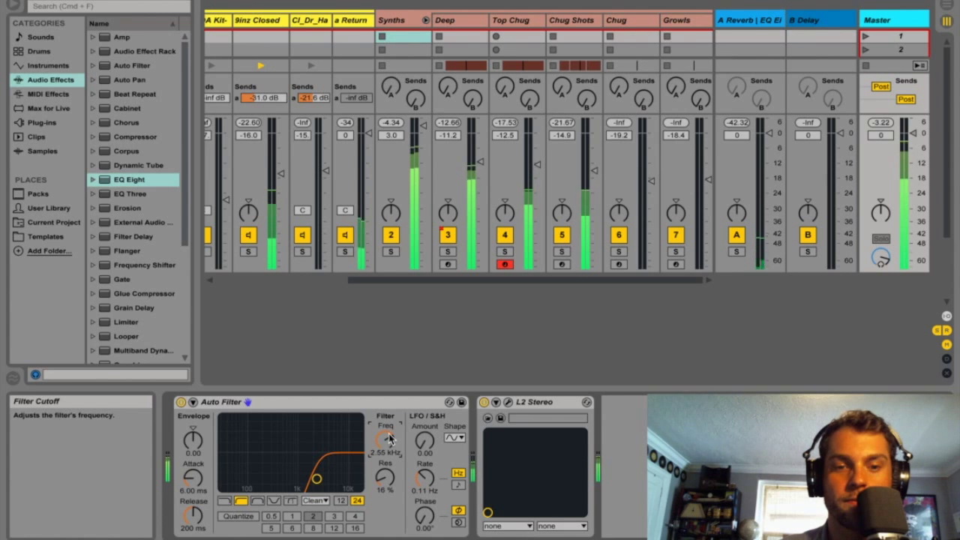
left_click_drag(389, 463, 389, 465)
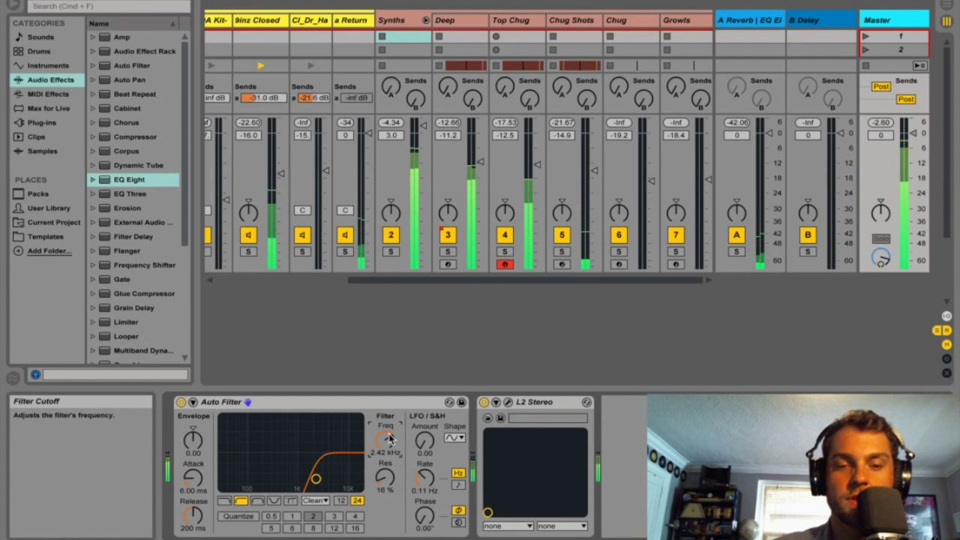
left_click_drag(388, 465, 389, 473)
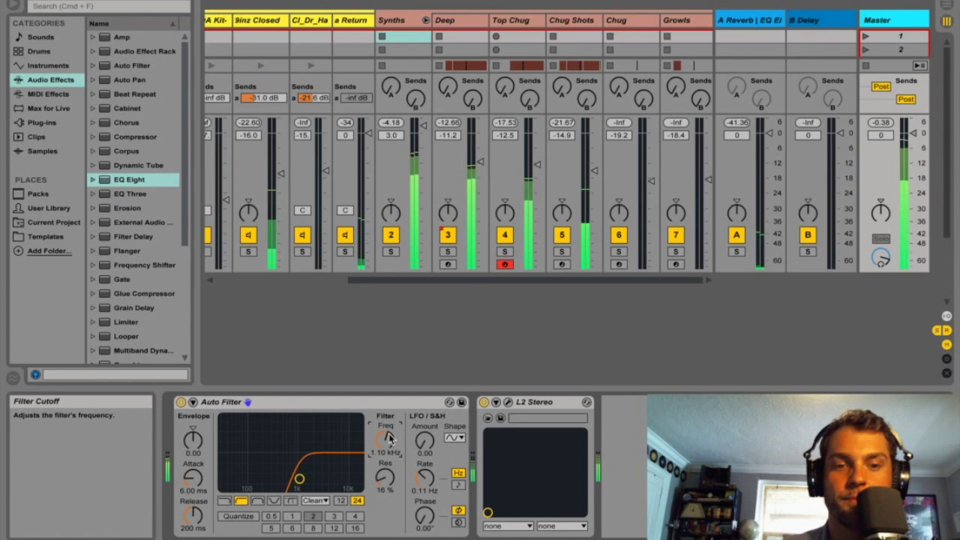
left_click_drag(389, 439, 389, 439)
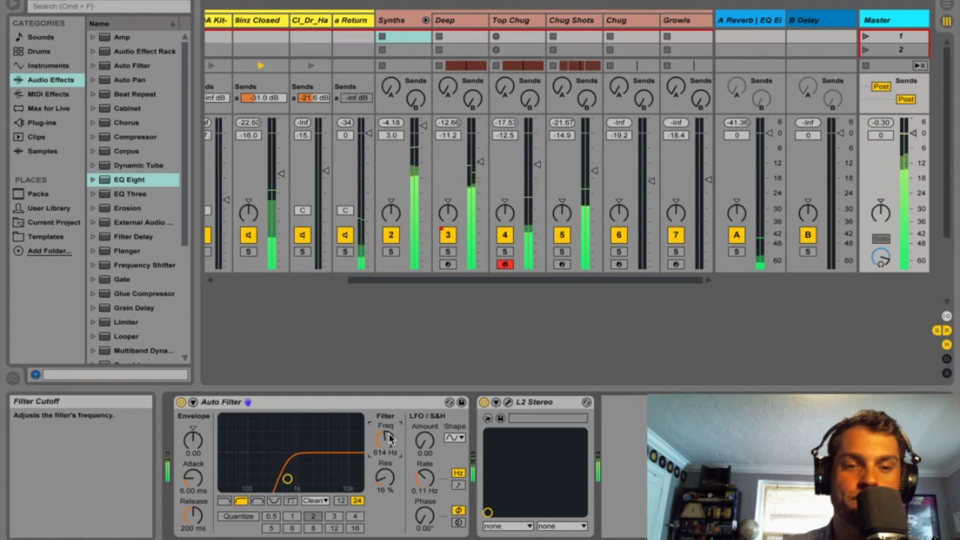
left_click_drag(388, 443, 389, 465)
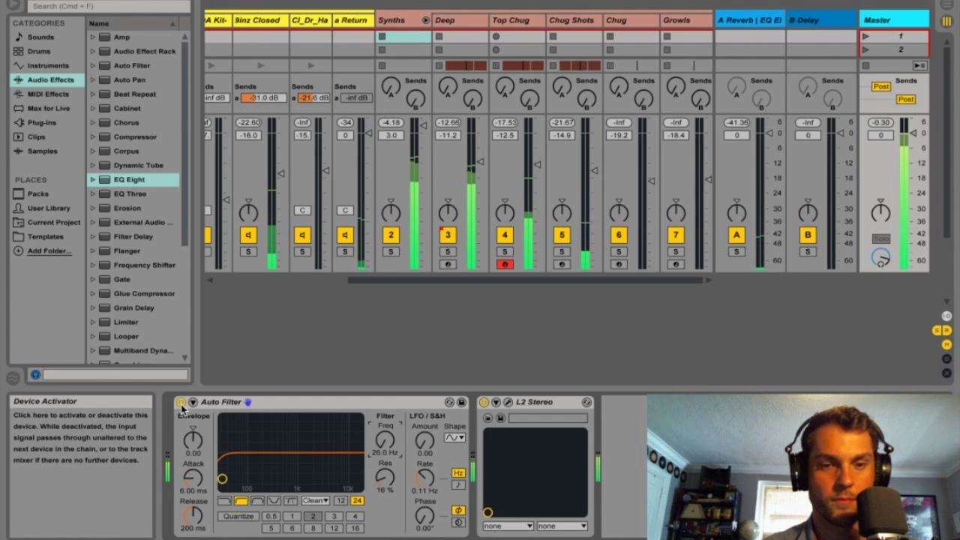
- Compare the mix with the Master's Auto Filter bypassed and re-enable it with a 30 Hz cutoff
left_click(181, 403)
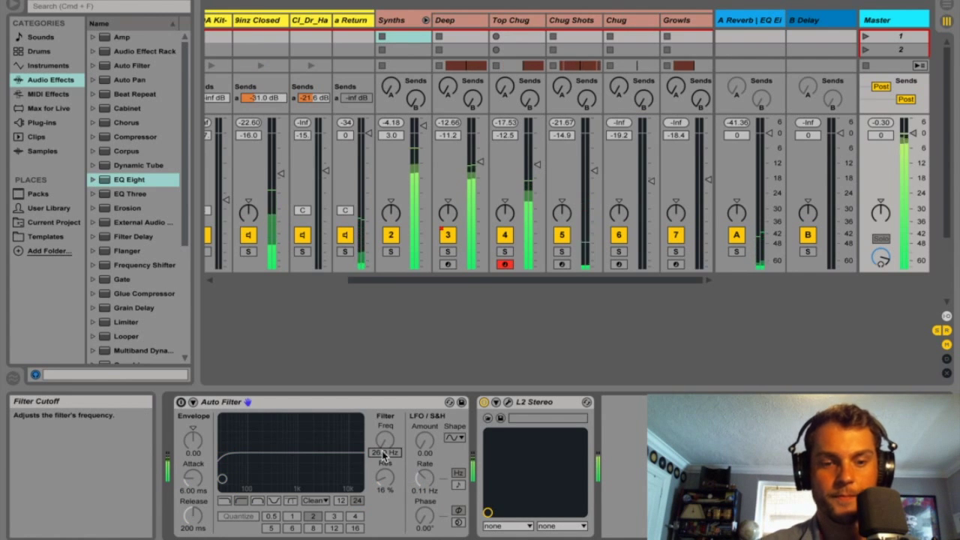
left_click(181, 403)
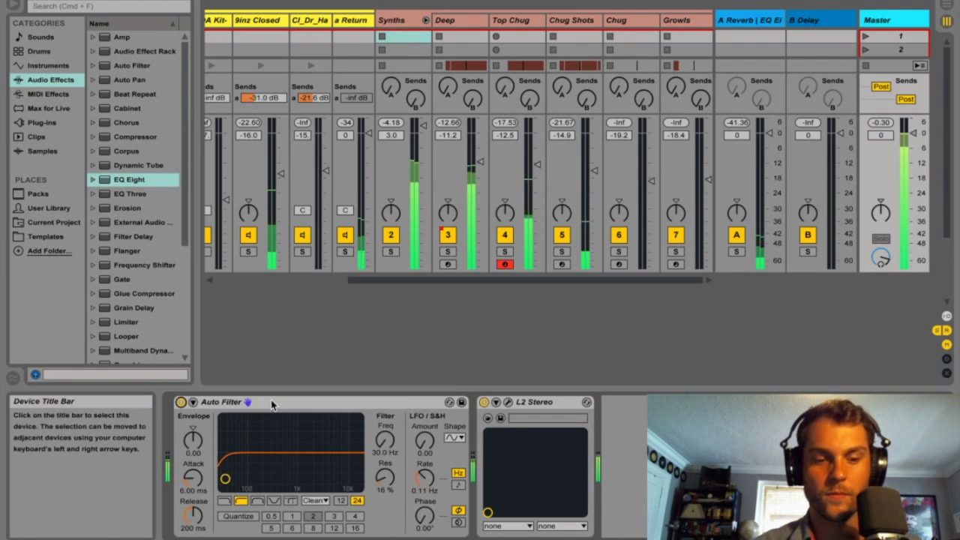
- Duplicate the Master's high-pass Auto Filter and bypass the first of the two, with the Synths group muted
left_click(191, 406)
key("super+d")
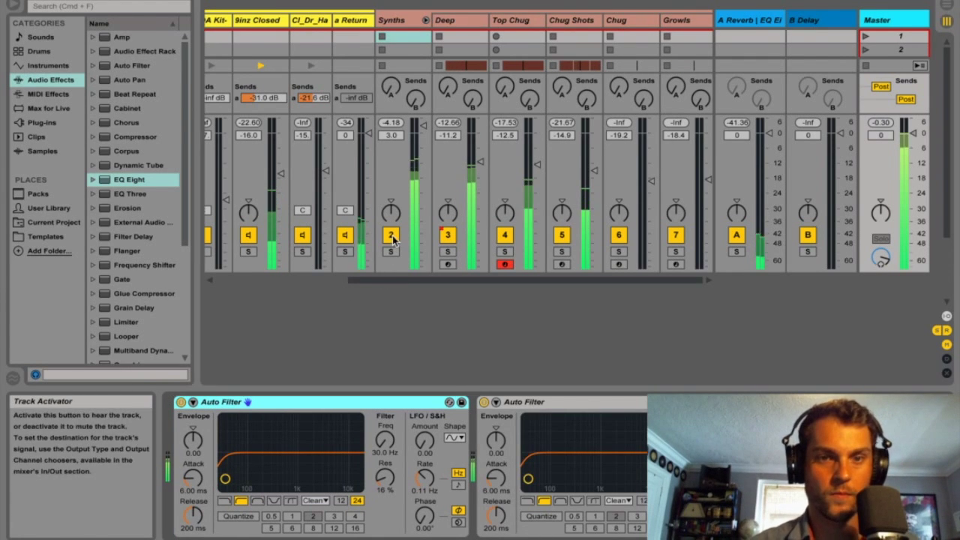
left_click(390, 235)
left_click(538, 402)
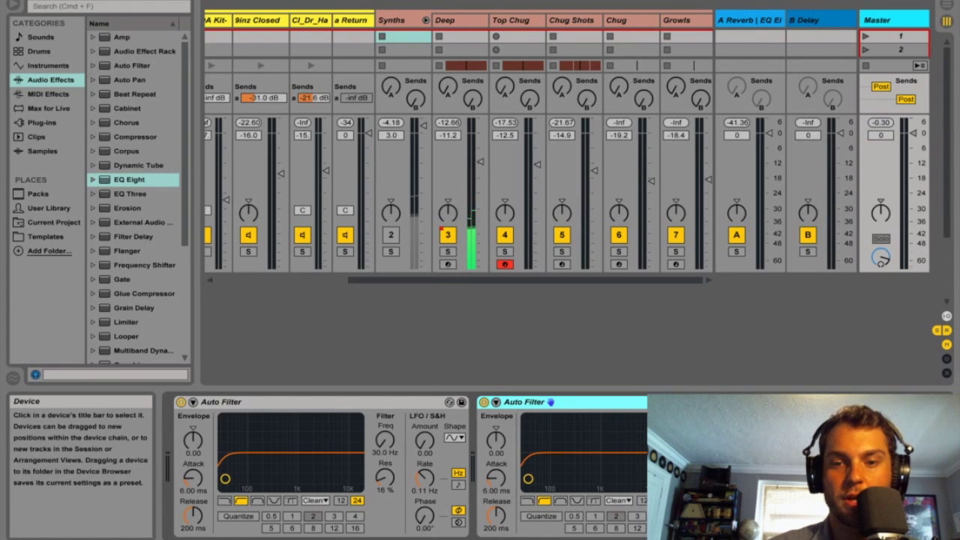
left_click(181, 403)
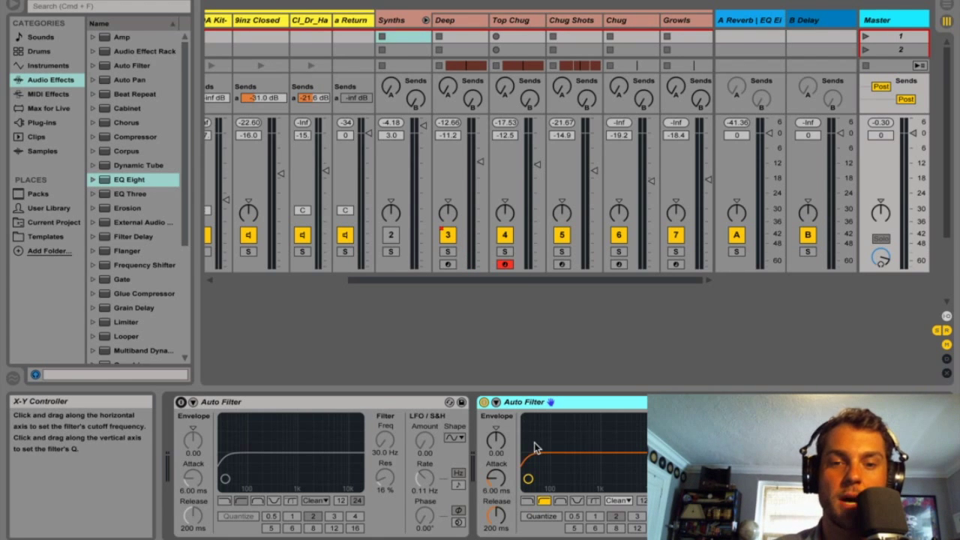
left_click(496, 403)
left_click(496, 403)
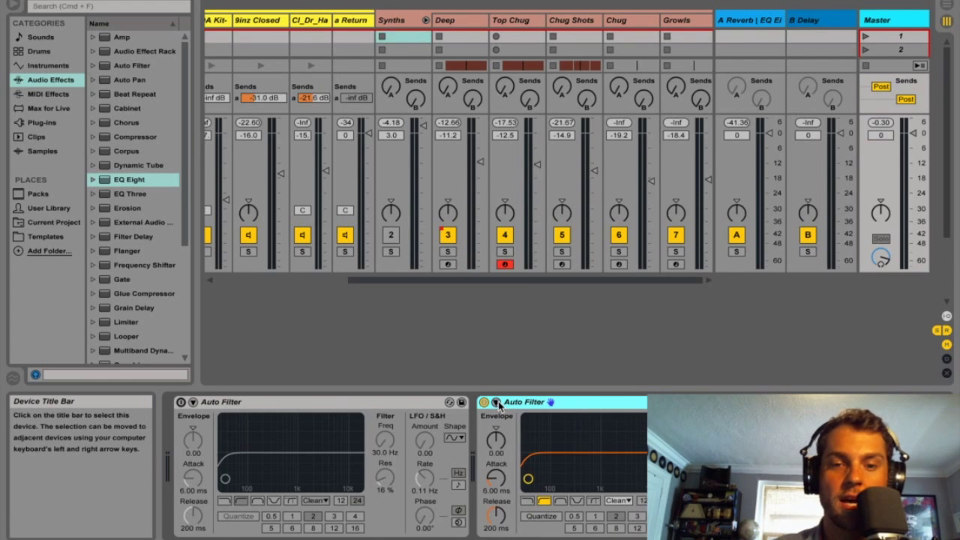
scroll(424, 441, "right", 2)
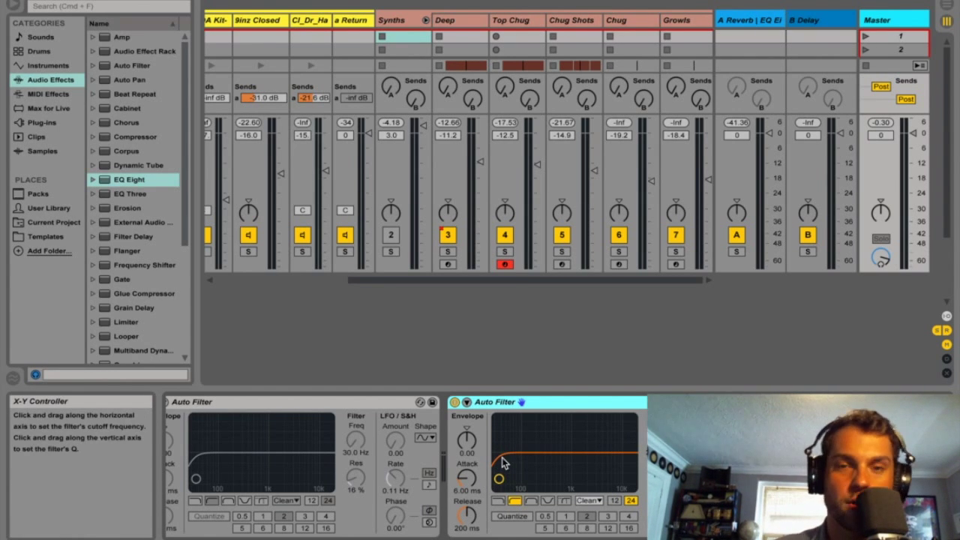
- Collapse the Synths group and switch to the Arrangement View
left_click(424, 21)
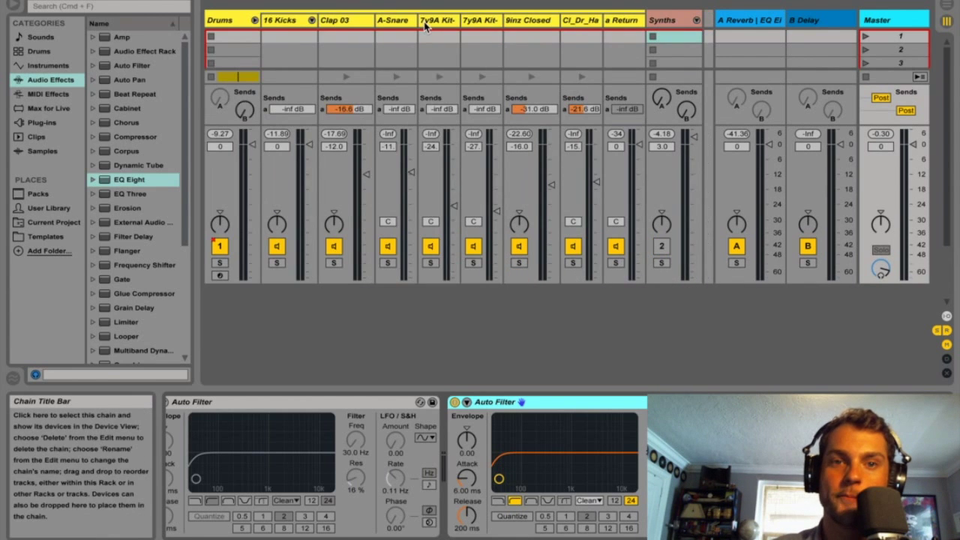
left_click(255, 20)
key("Tab")
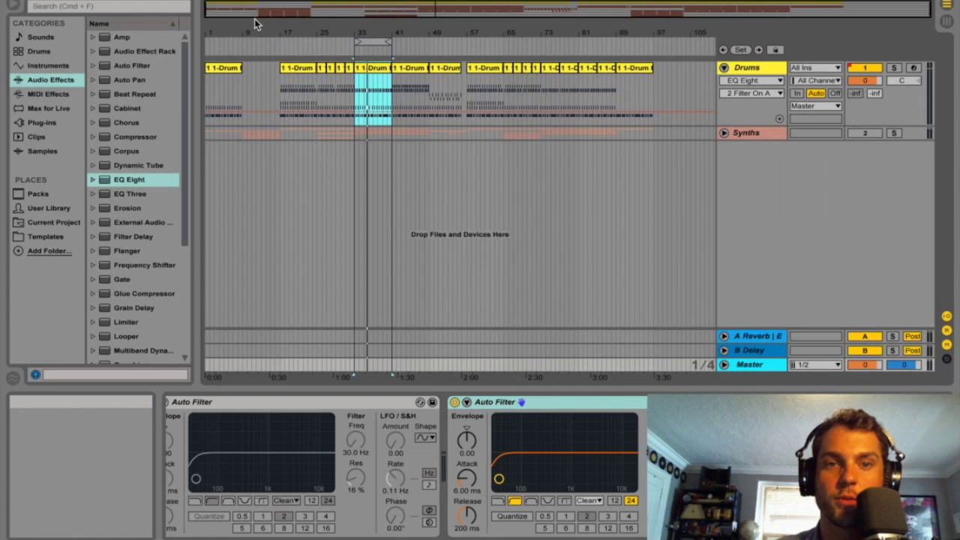
- Unfold the Synths group and play the looped section from bar 33 to 41, monitoring it in the Session View mixer
left_click(725, 133)
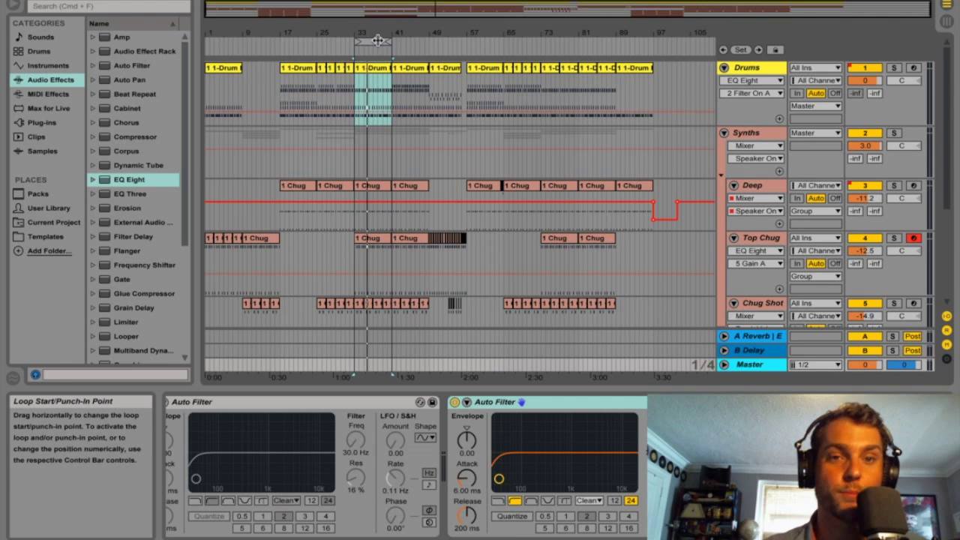
left_click(378, 40)
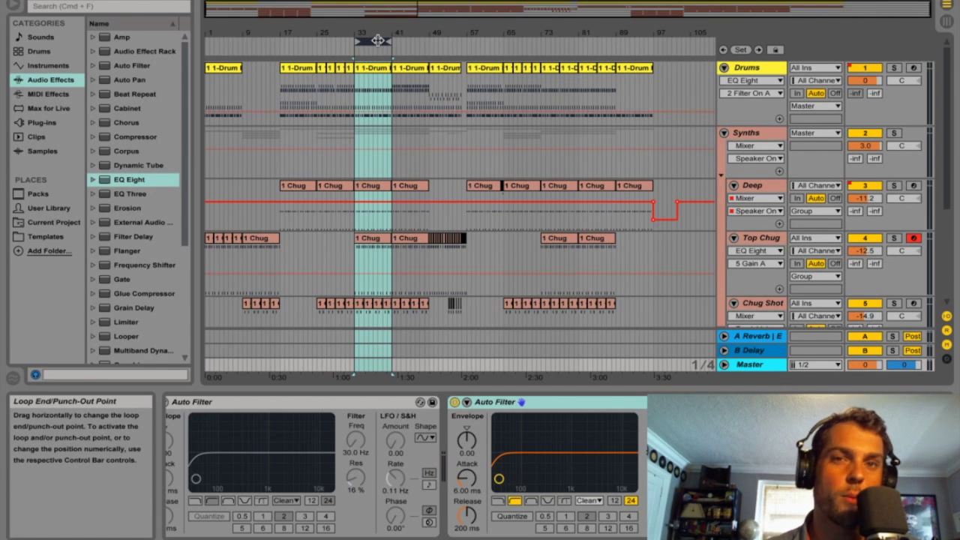
key("space")
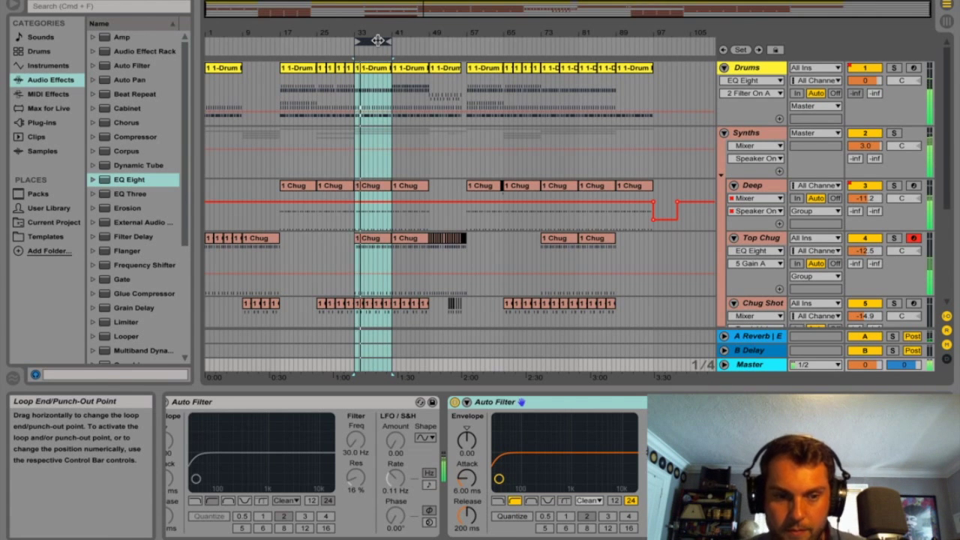
key("Tab")
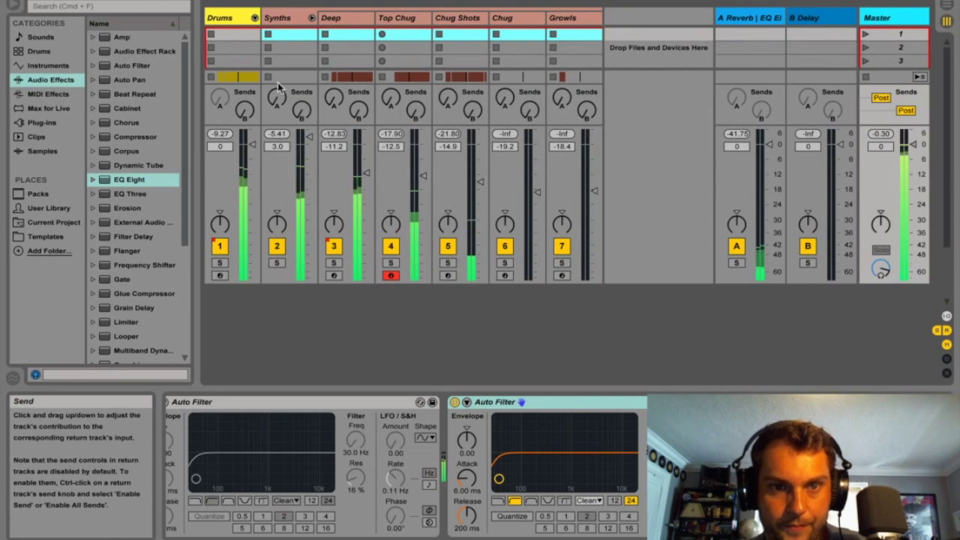
- Unfold the Drums chains and, with the 16 Kicks chain muted, set the Clap 03 chain's volume to -11.0 dB
left_click(255, 18)
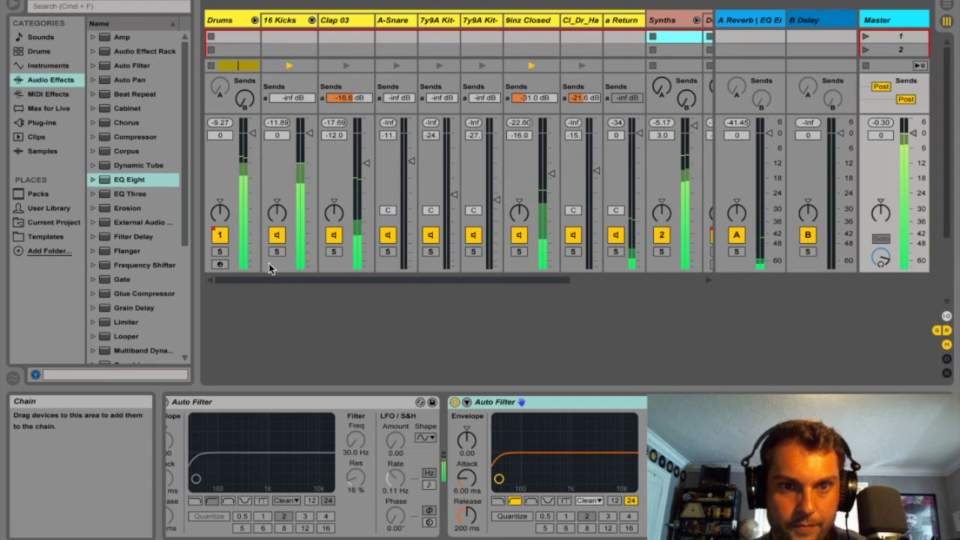
left_click(277, 237)
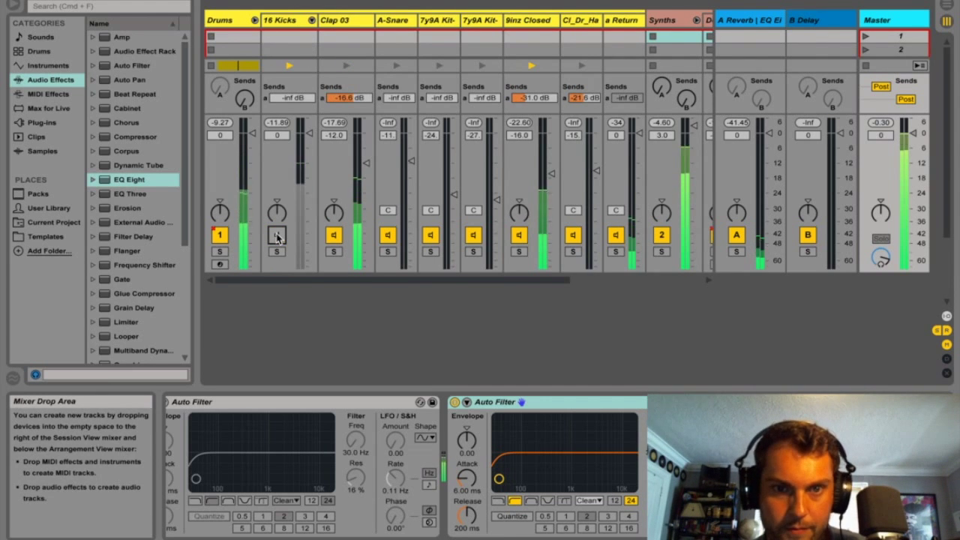
scroll(365, 164, "up", 4)
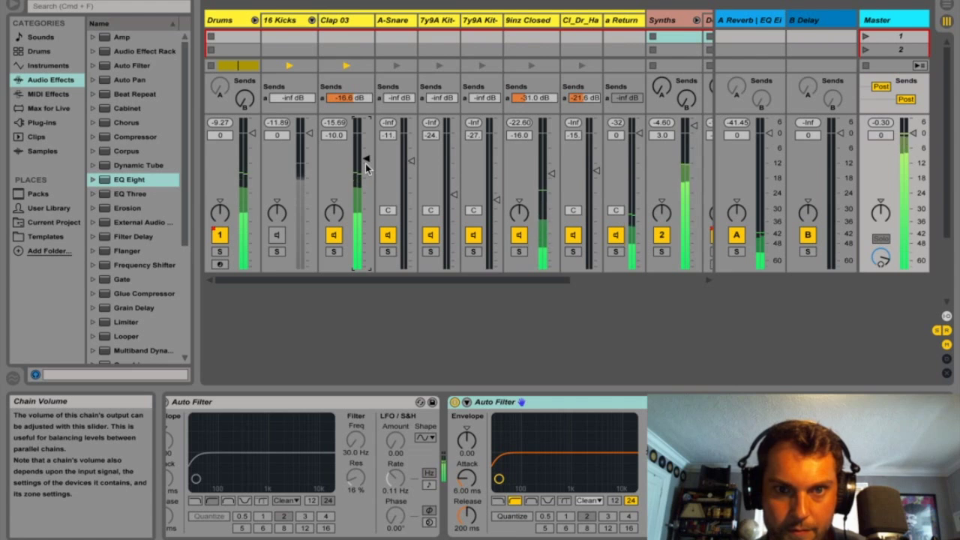
scroll(366, 164, "down", 2)
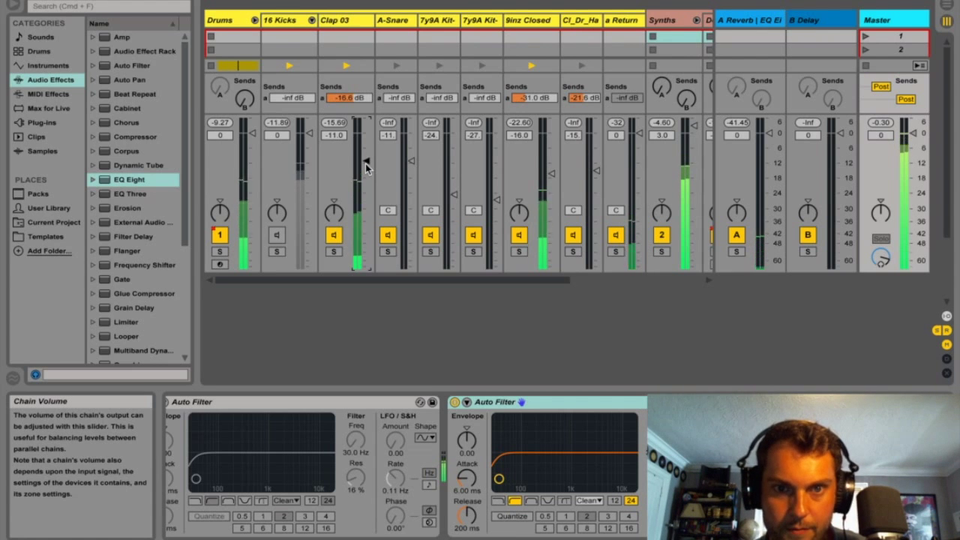
- Unmute the 16 Kicks chain and set its volume to 1.0 dB
left_click(277, 235)
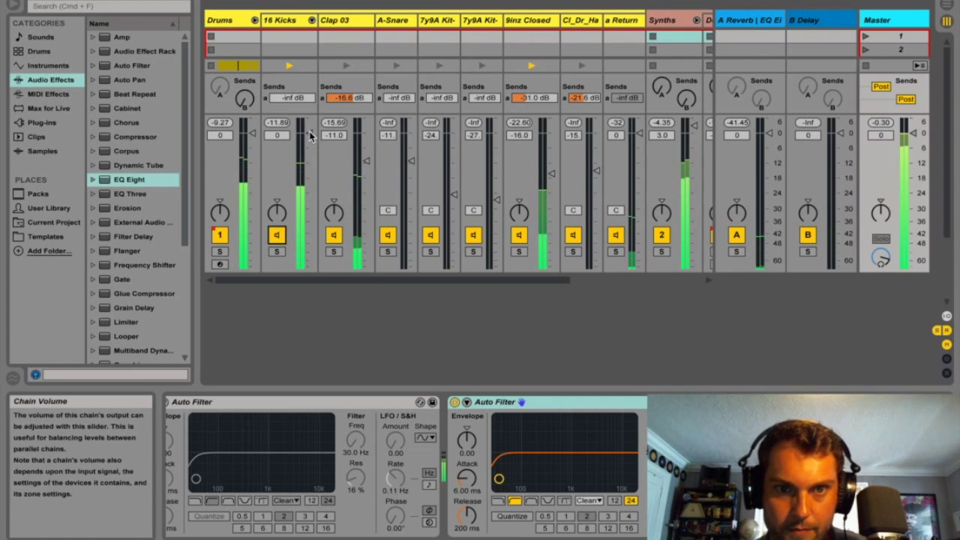
scroll(310, 131, "up", 4)
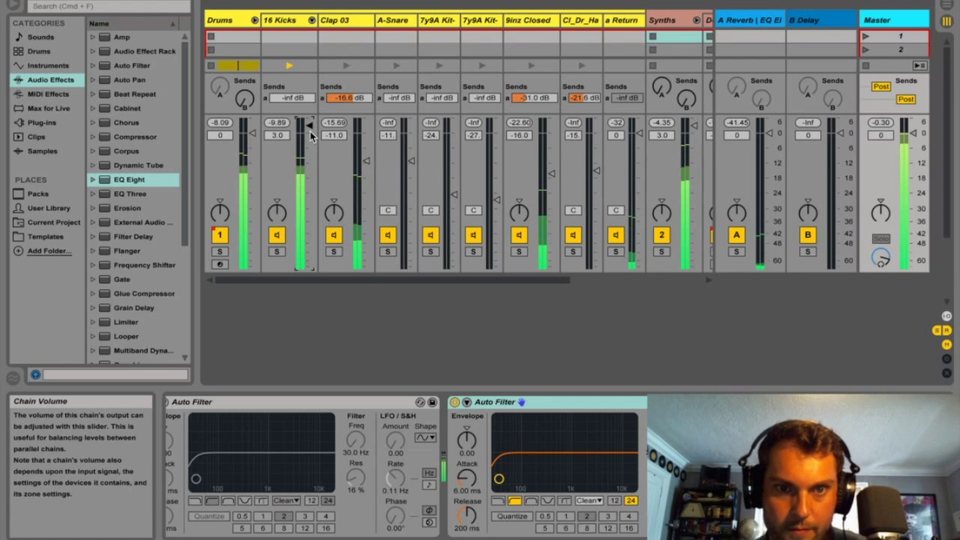
scroll(312, 135, "down", 2)
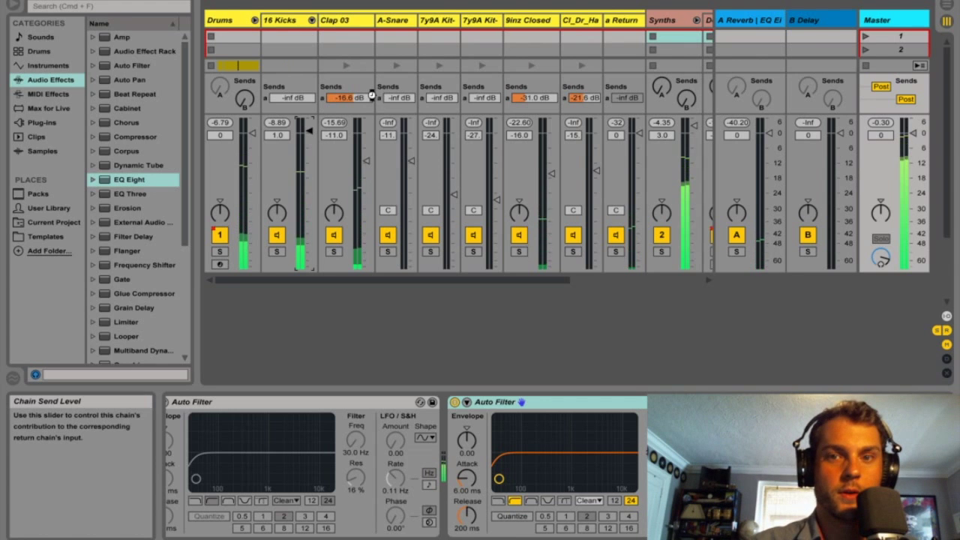
- Mute the Synths group, switch to the Arrangement View, and select and unmute the group there
left_click(661, 235)
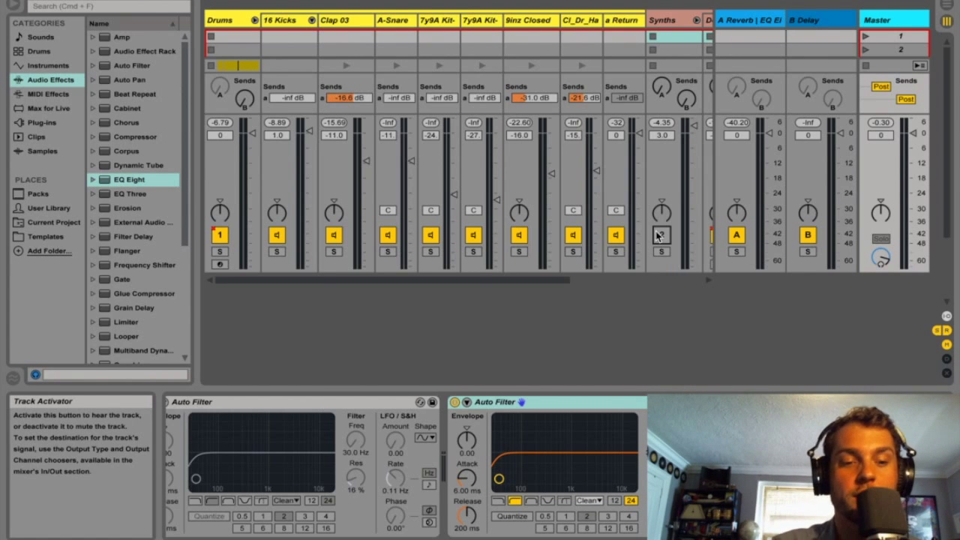
key("Tab")
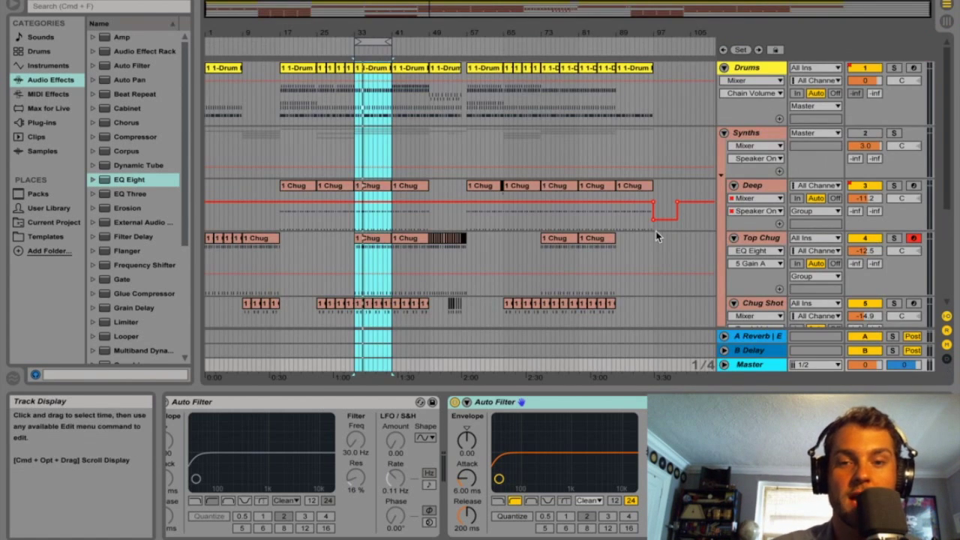
left_click(751, 133)
left_click(866, 132)
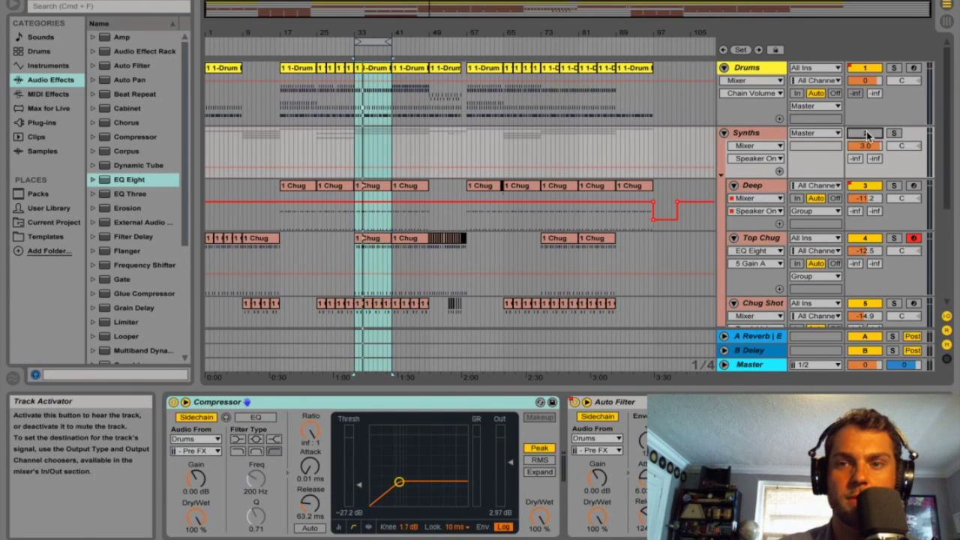
- Look over the Synths group's tracks and place the insertion marker near bar 73 on the Synths group
scroll(607, 165, "down", 3)
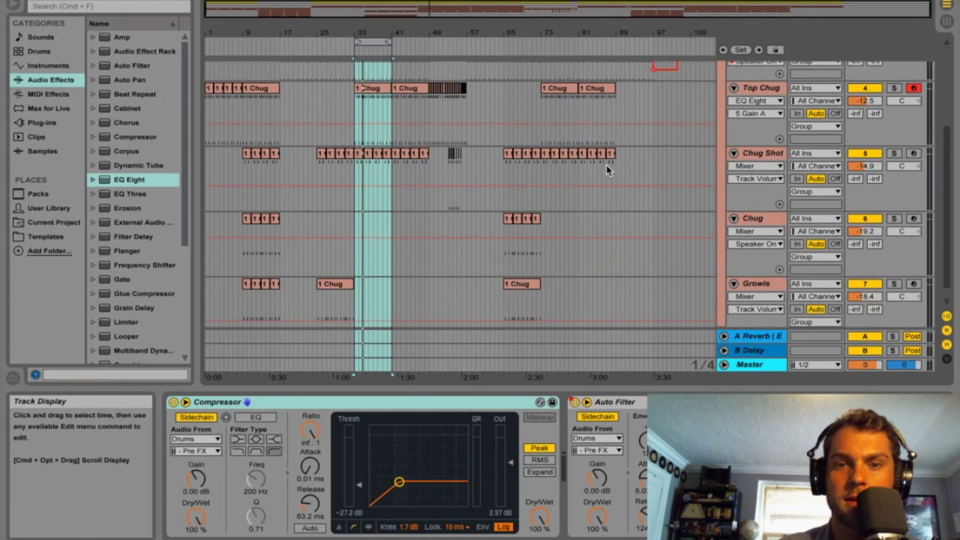
scroll(606, 165, "up", 6)
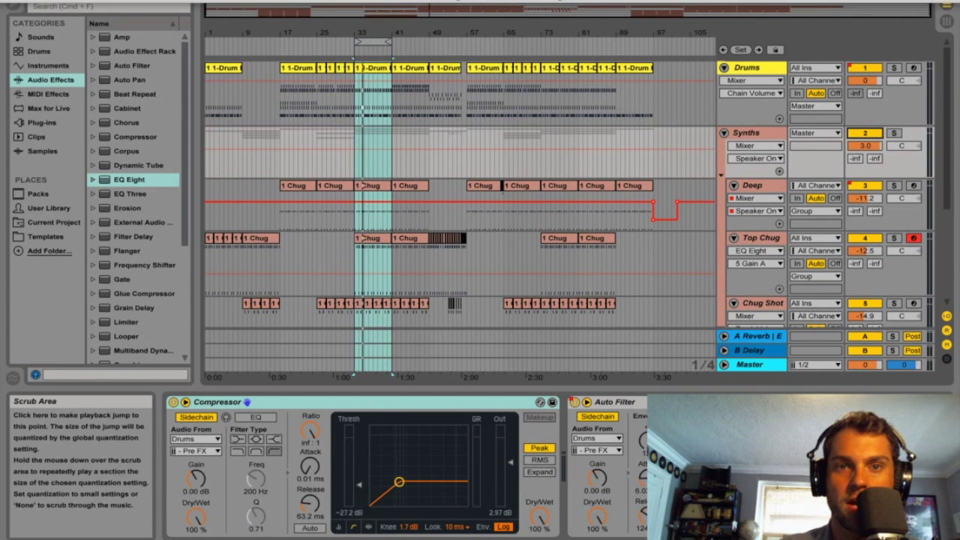
left_click_drag(618, 136, 546, 135)
left_click(546, 135)
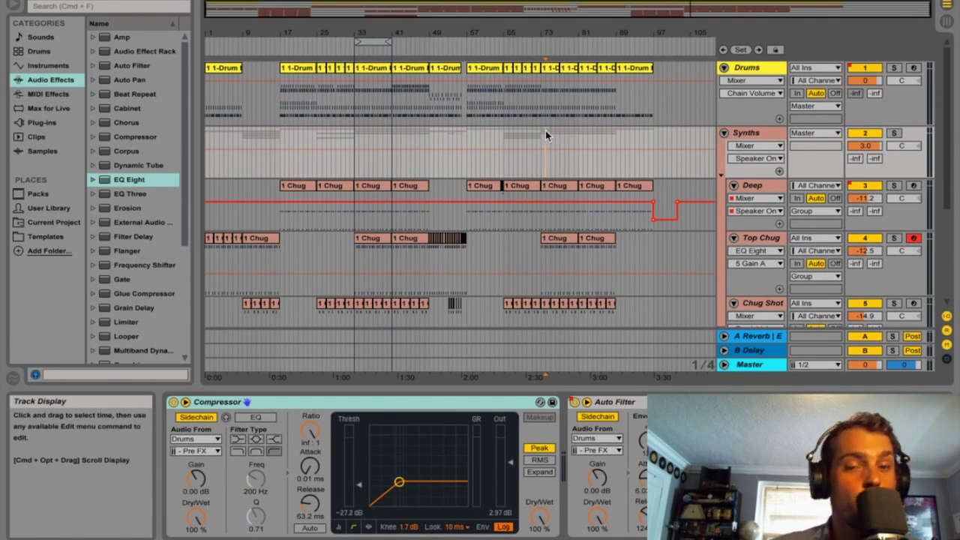